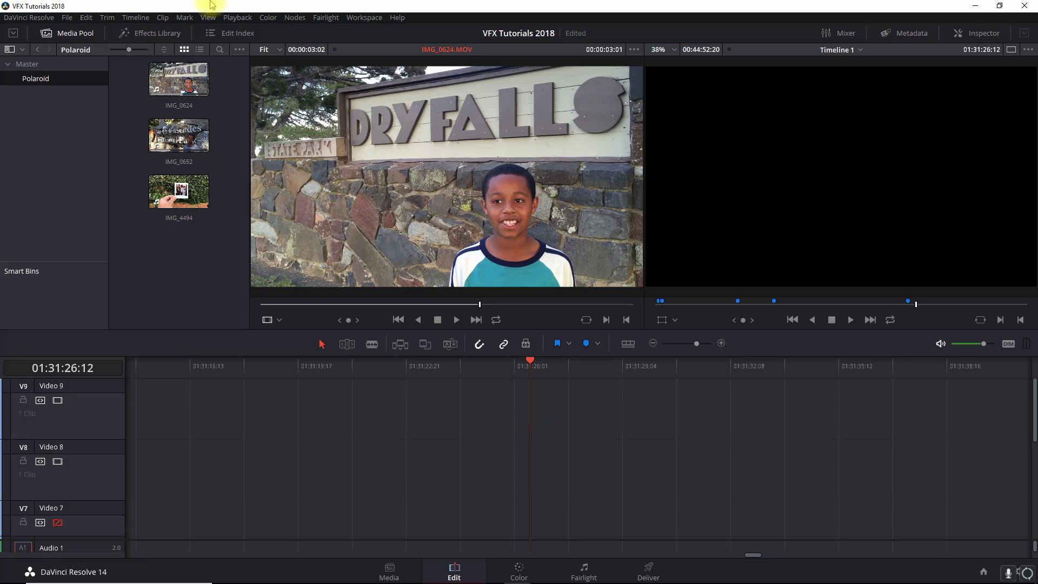
Put the IMG_4494 polaroid clip's video on Video 8, then load IMG_0652 for preview
click(174, 197)
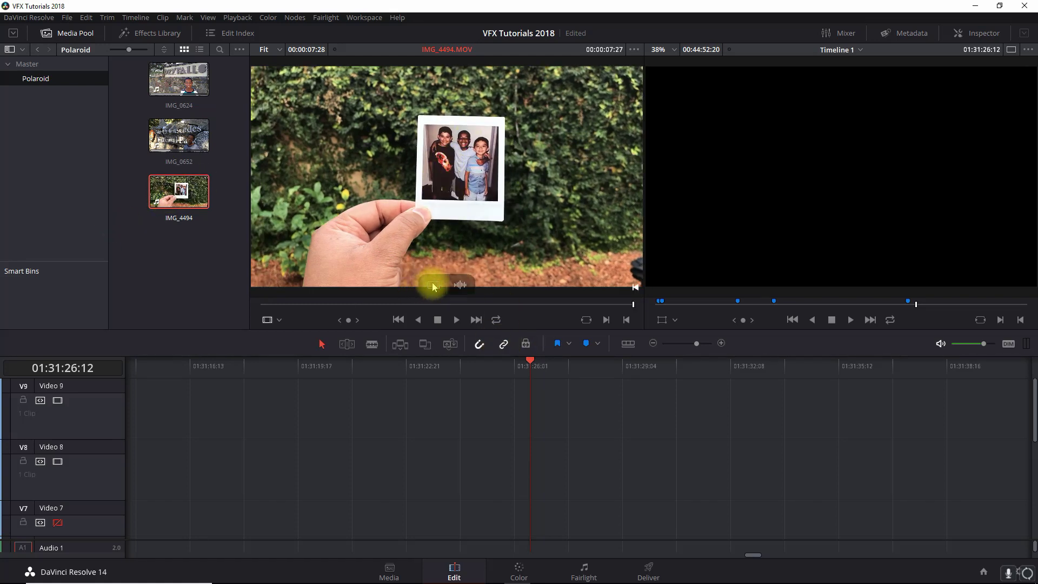
drag(432, 285, 367, 457)
click(174, 136)
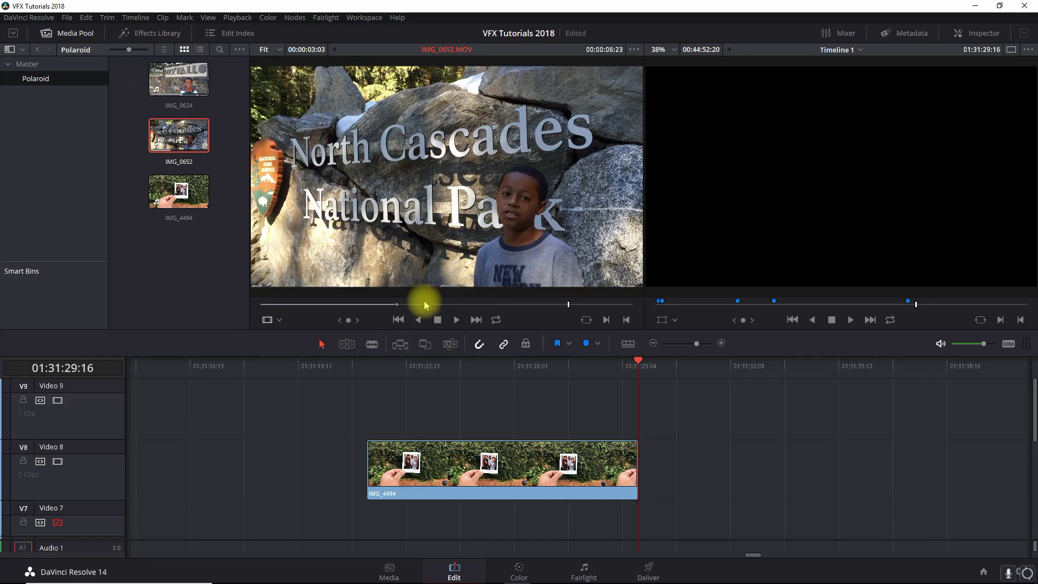
Set IMG_0652's out point and drop its video onto Video 7
click(387, 303)
key(o)
mouse_move(434, 290)
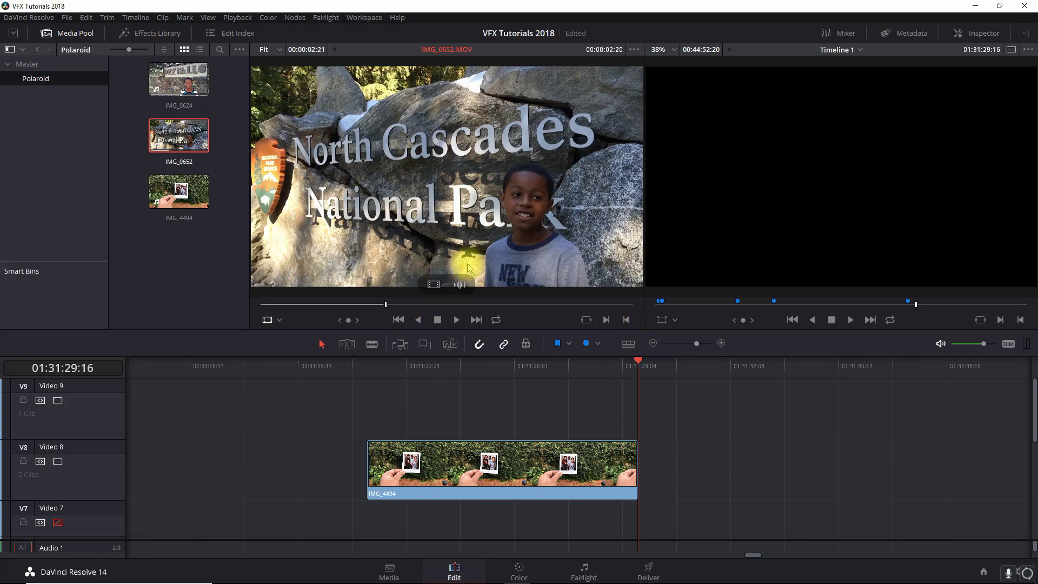
drag(434, 290, 530, 518)
click(174, 78)
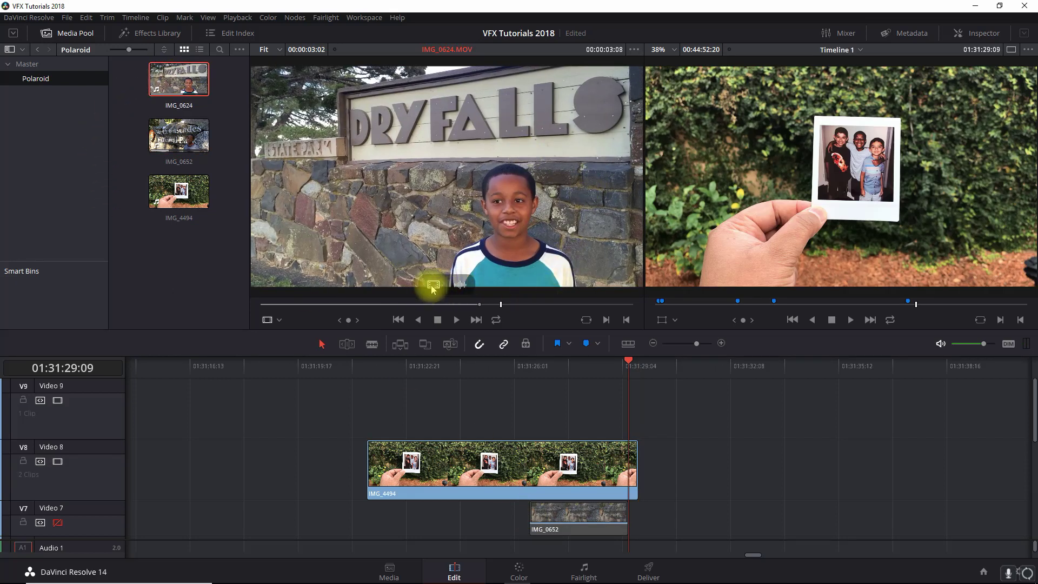
Set IMG_0624's out point and place it on Video 7 before IMG_0652
click(447, 304)
click(626, 319)
drag(435, 285, 407, 521)
drag(567, 517, 528, 406)
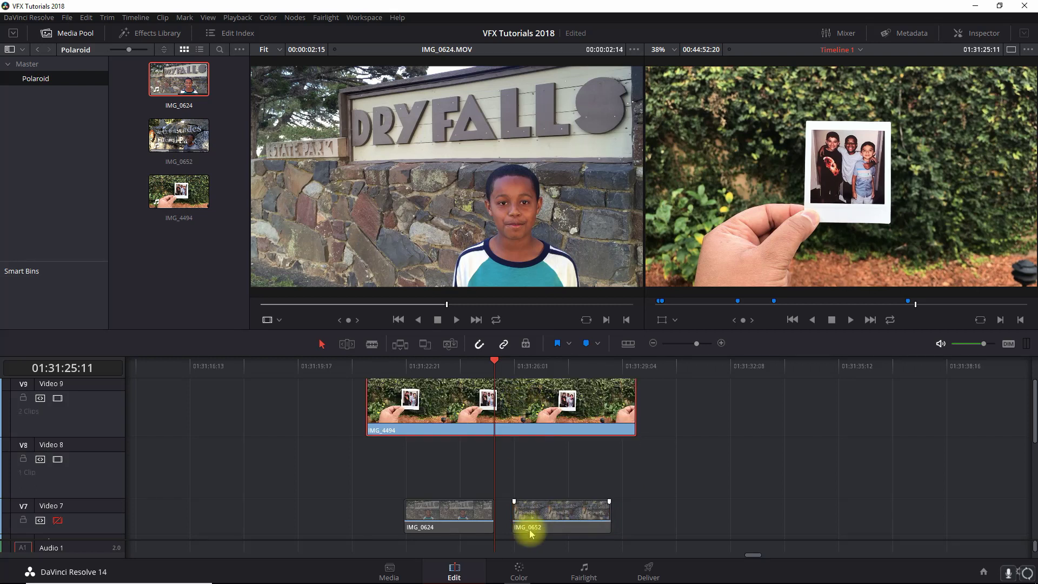
Move IMG_0624 and IMG_0652 up to Video 8 and play back the stacked clips
drag(547, 471, 468, 481)
click(524, 446)
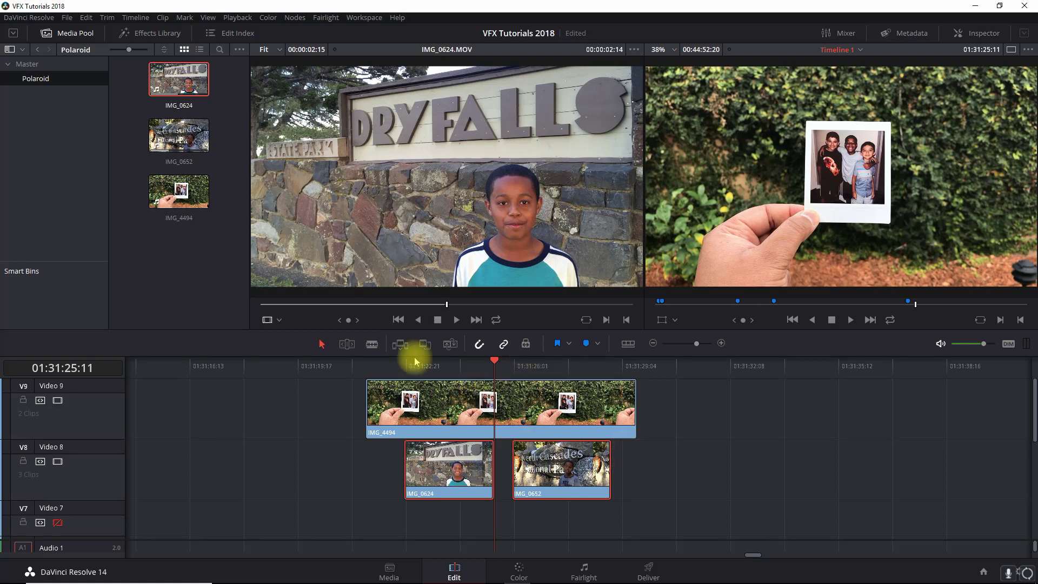
click(371, 362)
key(space)
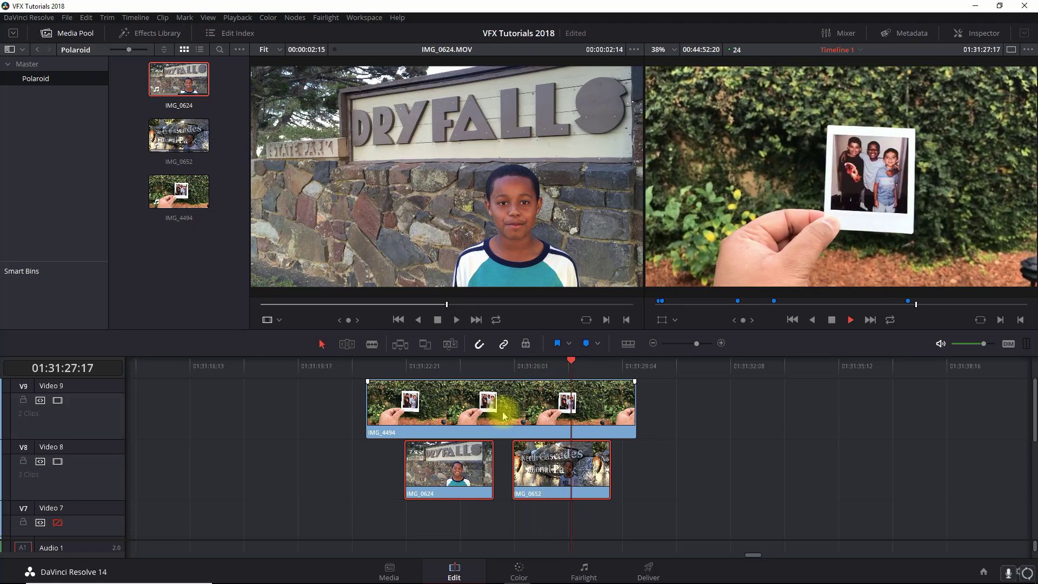
key(space)
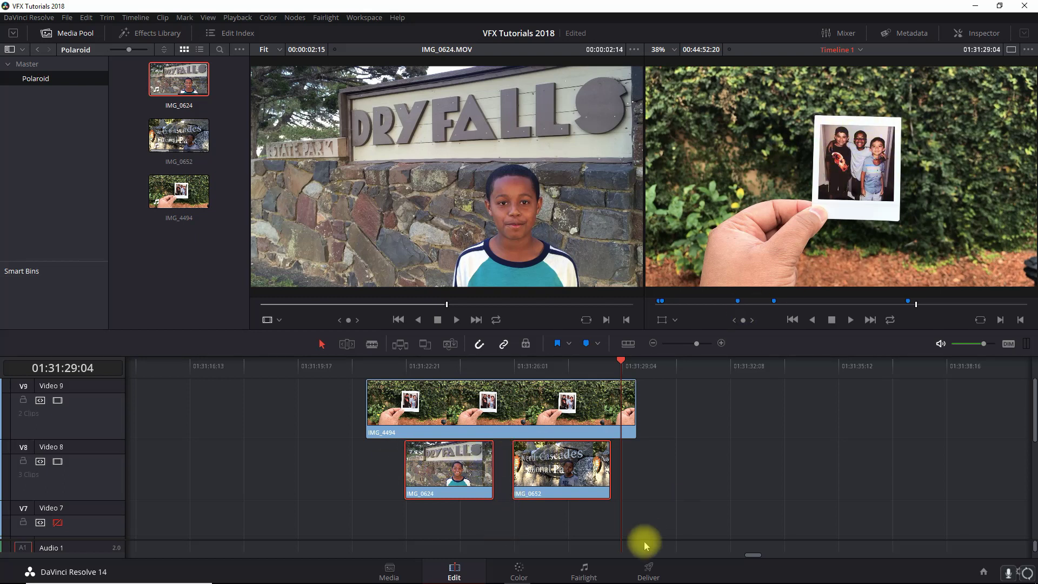
right_click(520, 403)
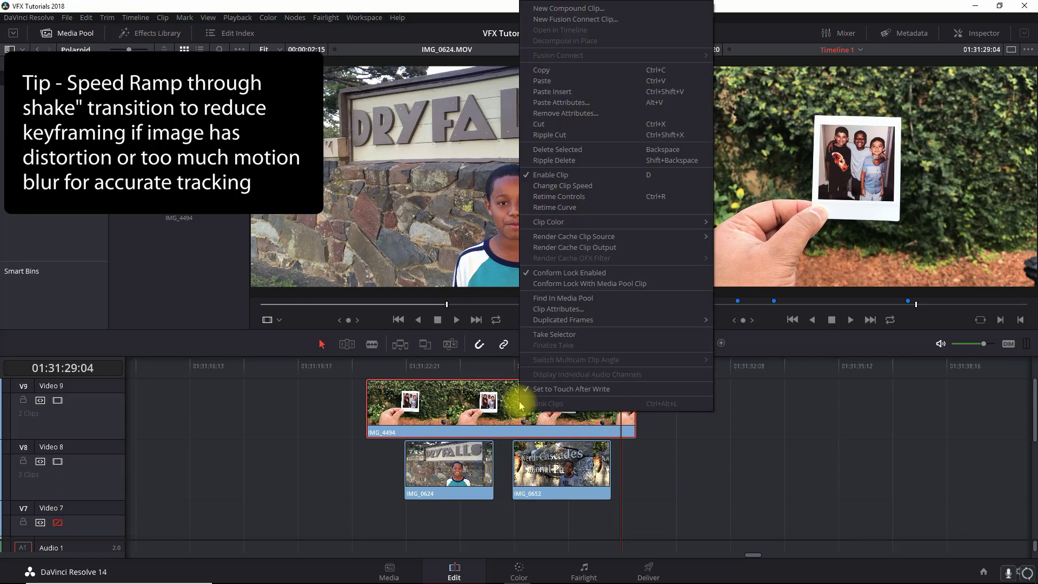
Show the polaroid clip's retime controls and add a speed point at the ramp start
click(576, 200)
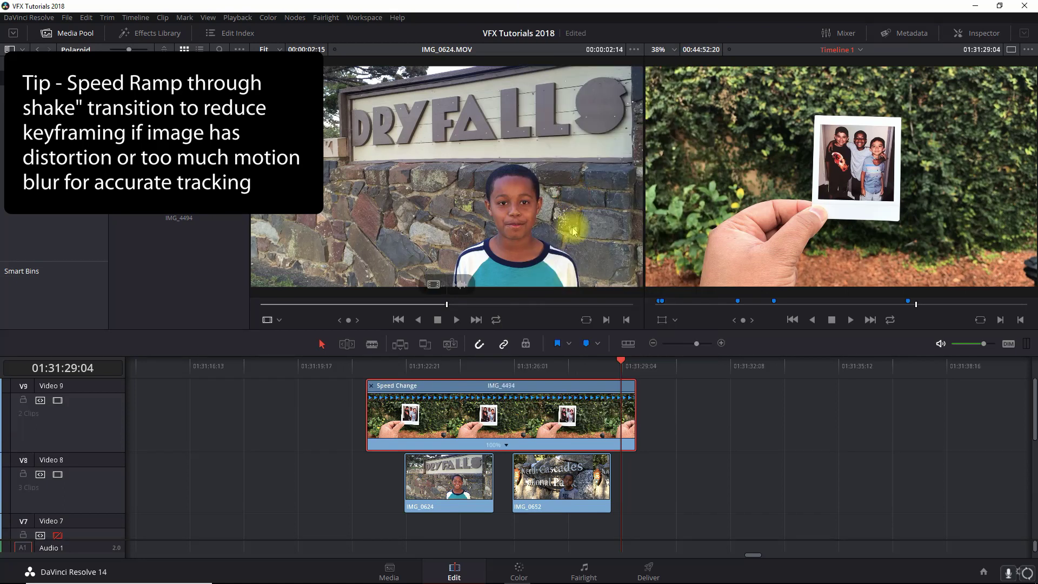
drag(493, 368, 538, 364)
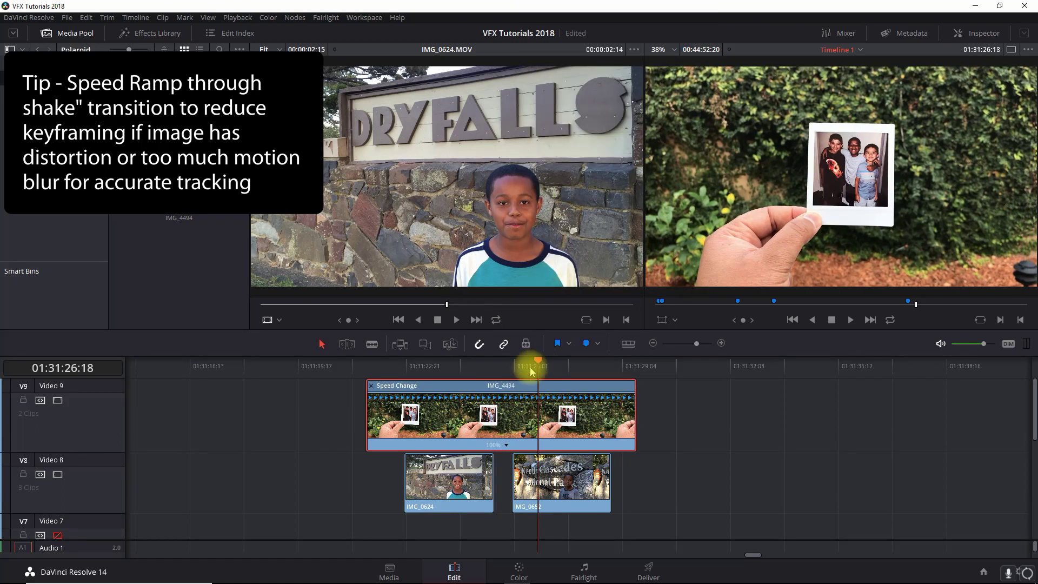
key(Right)
key(Right)
key(Right)
key(Left)
key(Left)
key(Left)
key(Left)
key(Left)
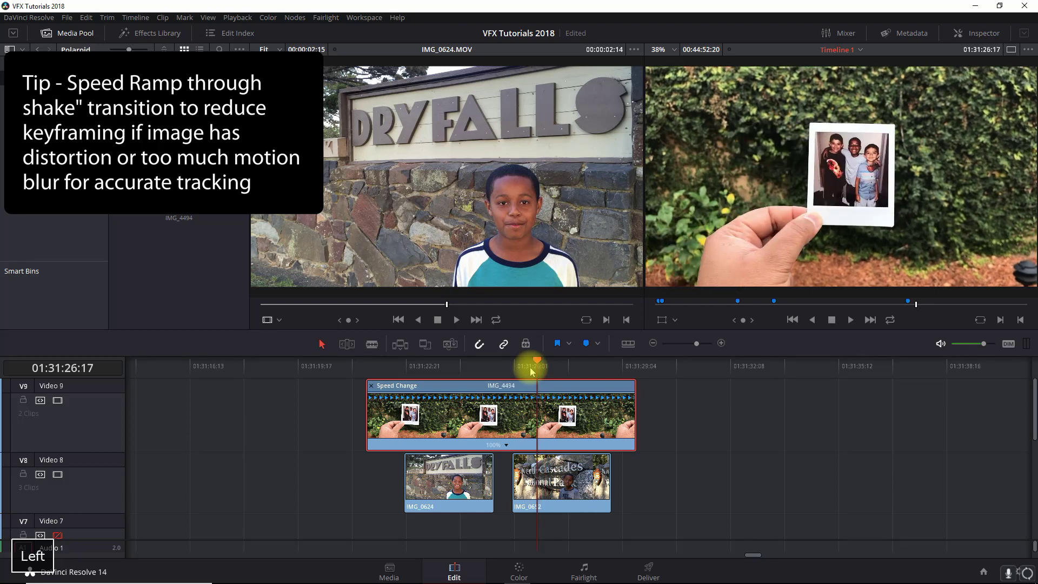
key(Right)
click(506, 445)
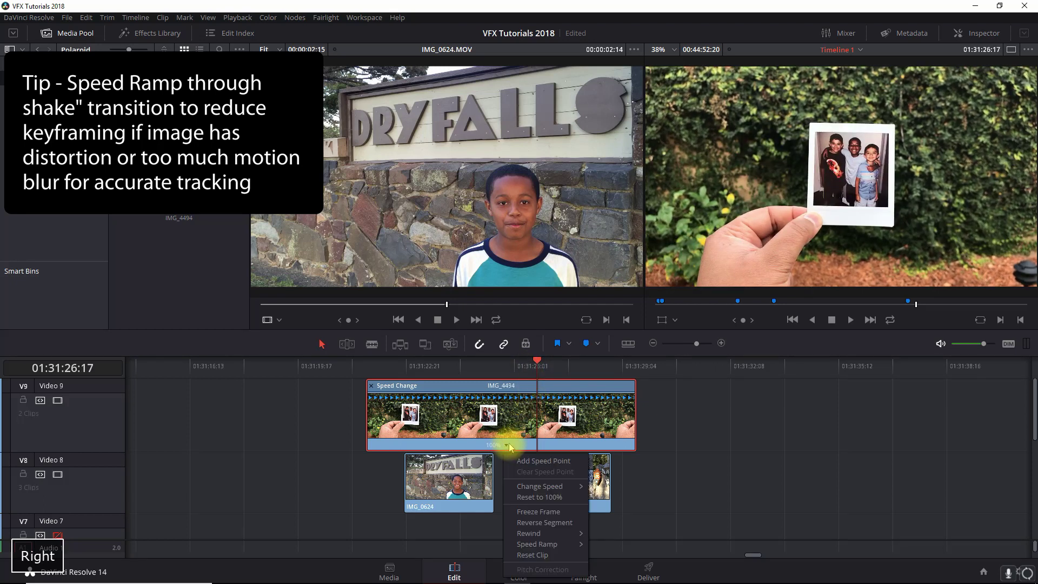
click(543, 460)
Add a second speed point a few frames later and set the middle section to 200%
key(Right)
key(Right)
key(Right)
key(Right)
key(Right)
key(Right)
key(Right)
key(Right)
key(Right)
key(Right)
key(Right)
key(Right)
key(Right)
key(Right)
key(Right)
key(Right)
key(Right)
key(Right)
key(Right)
key(Right)
key(Right)
key(Right)
key(Right)
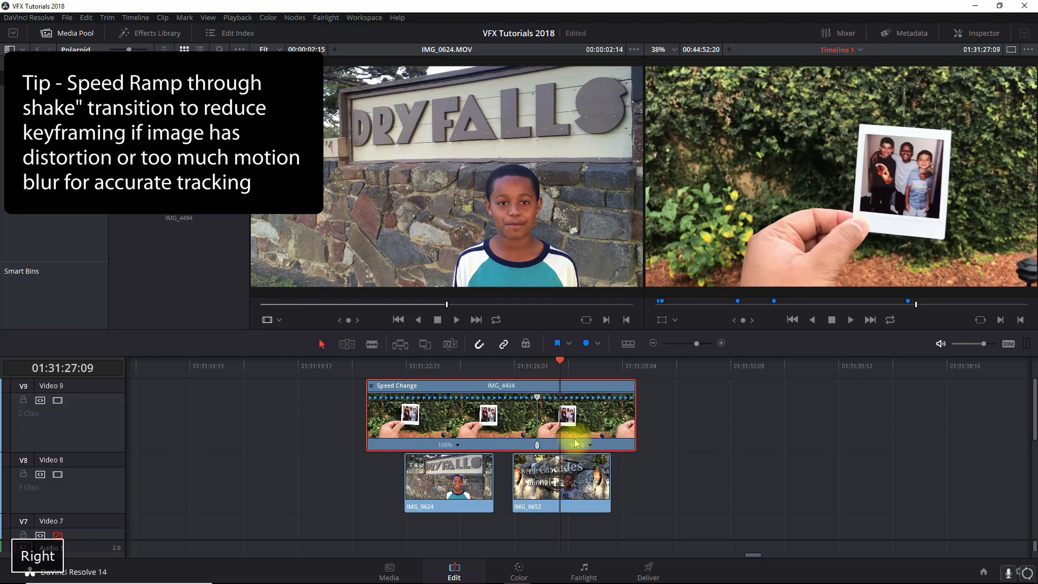
key(Right)
key(Right)
key(Right)
key(Right)
key(Right)
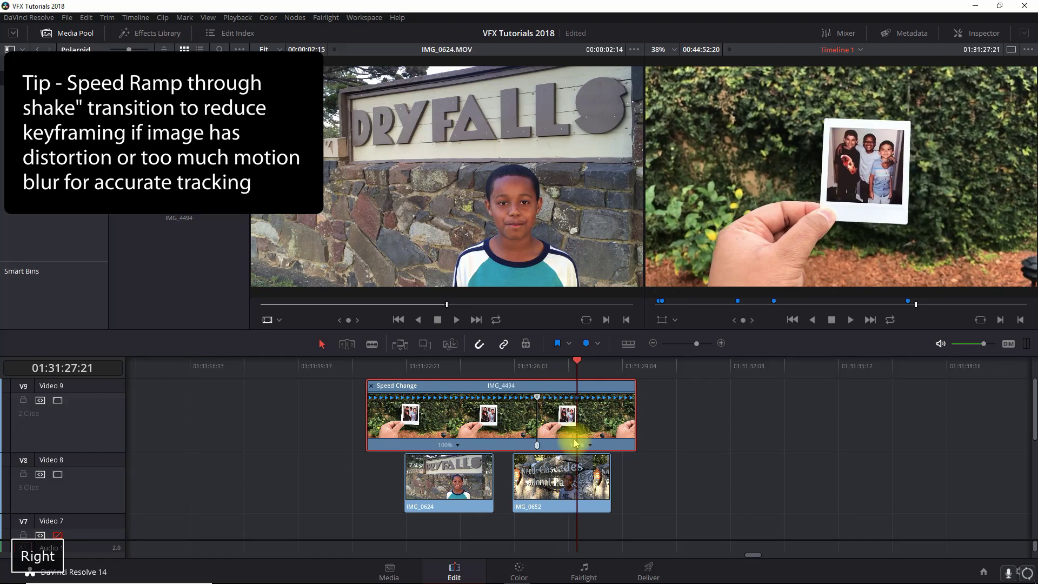
click(594, 447)
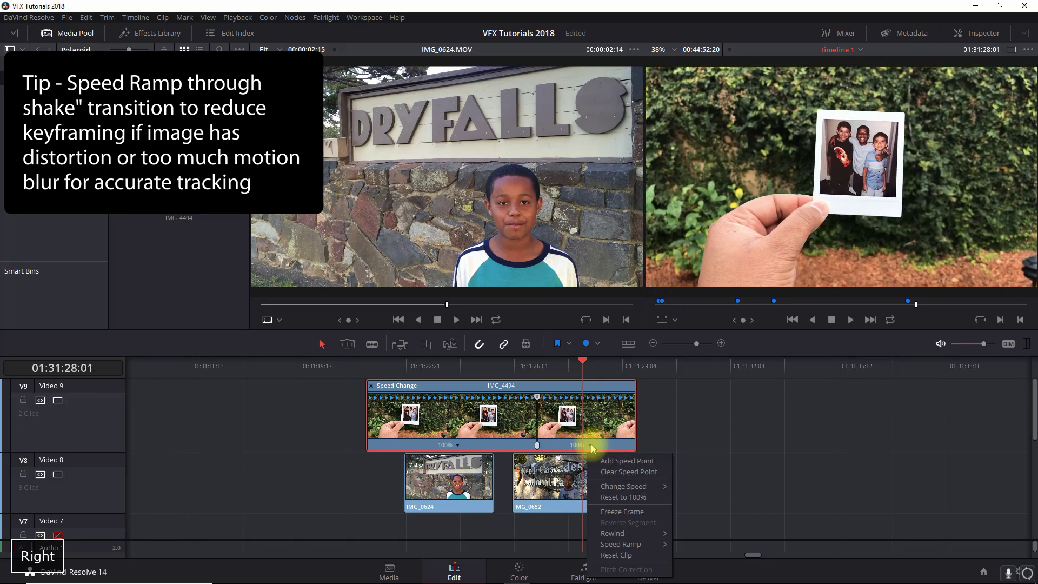
click(599, 459)
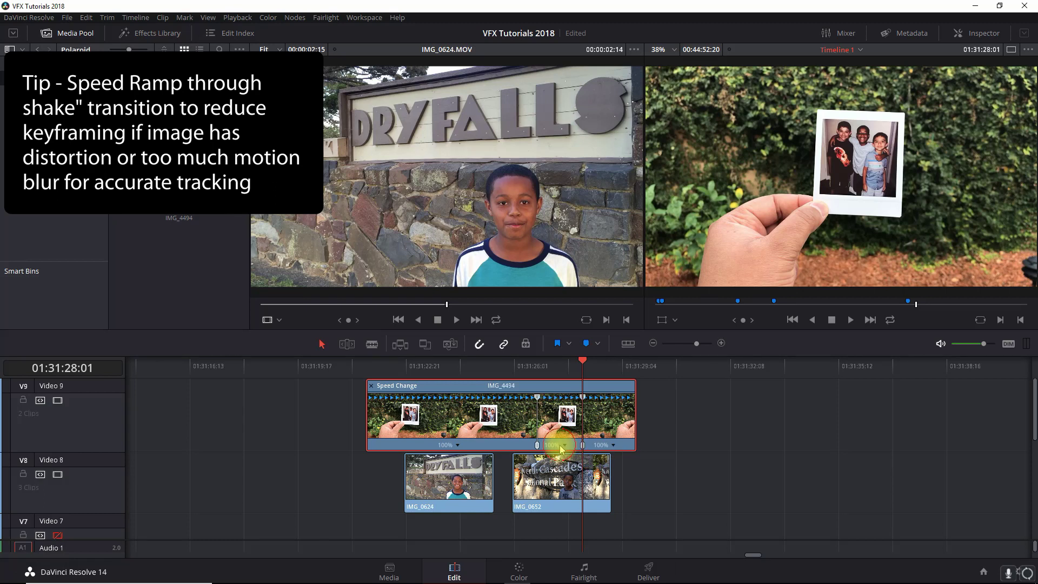
click(564, 445)
mouse_move(598, 486)
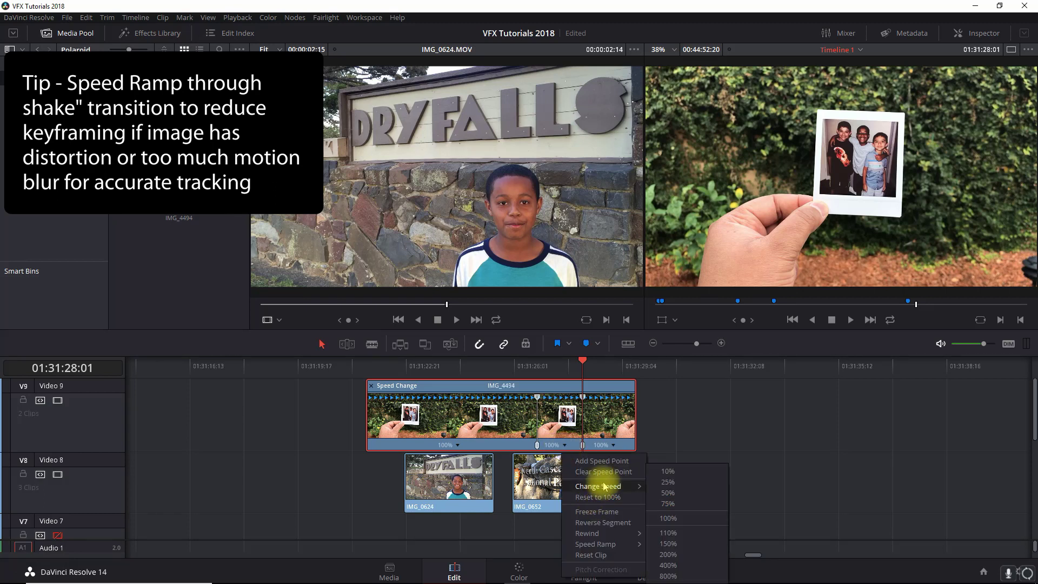
click(677, 558)
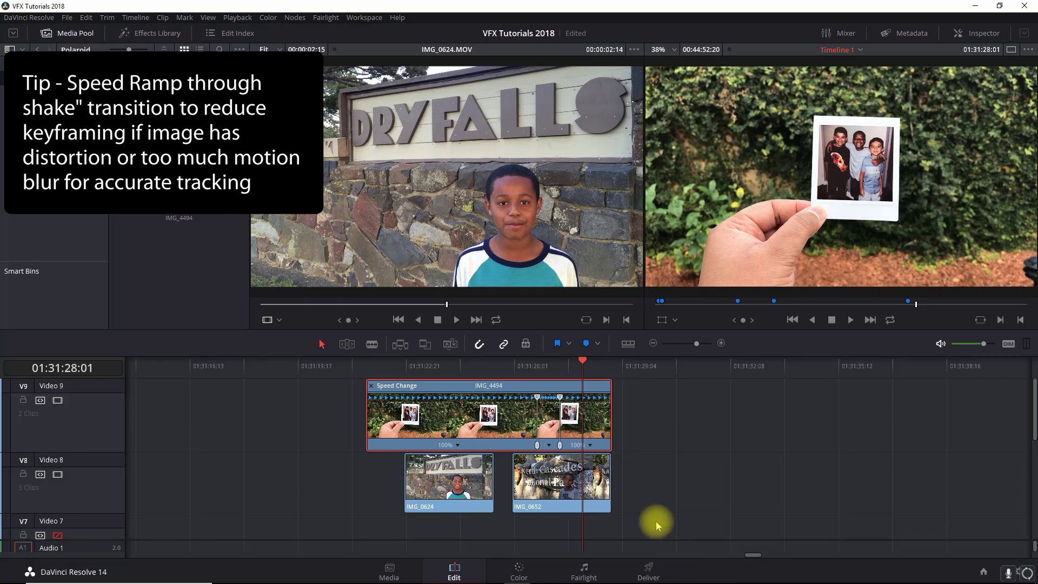
Trim the starts of the polaroid clip and IMG_0652 later
drag(370, 416, 468, 417)
click(575, 483)
mouse_move(511, 471)
mouse_down()
mouse_move(552, 471)
mouse_move(523, 473)
mouse_up()
Add a marker at frame 01:31:27:01
click(547, 360)
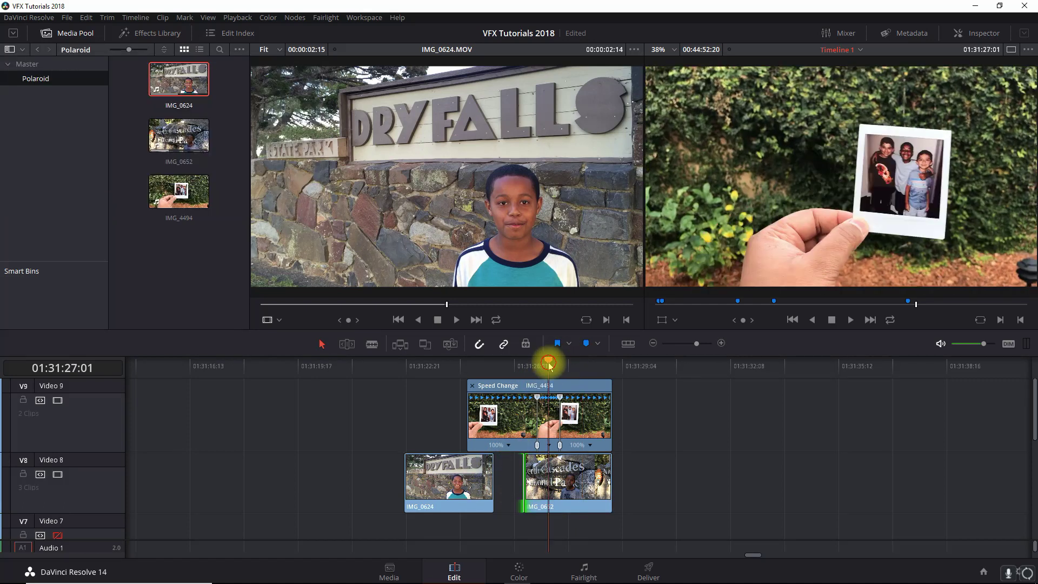
key(Right)
key(Left)
key(Left)
key(Left)
key(Left)
key(Left)
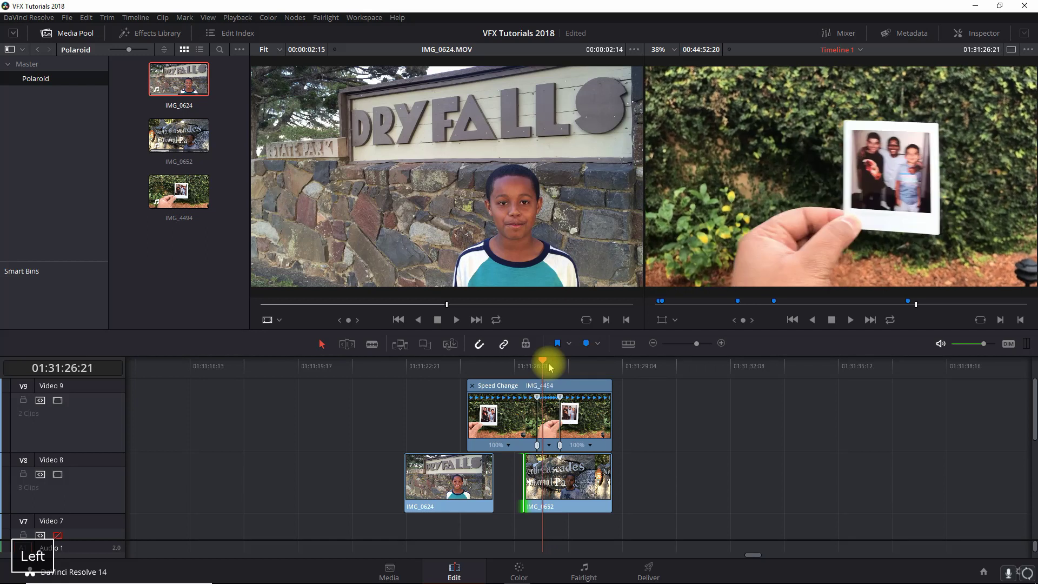
key(Right)
key(Right)
key(Right)
key(Right)
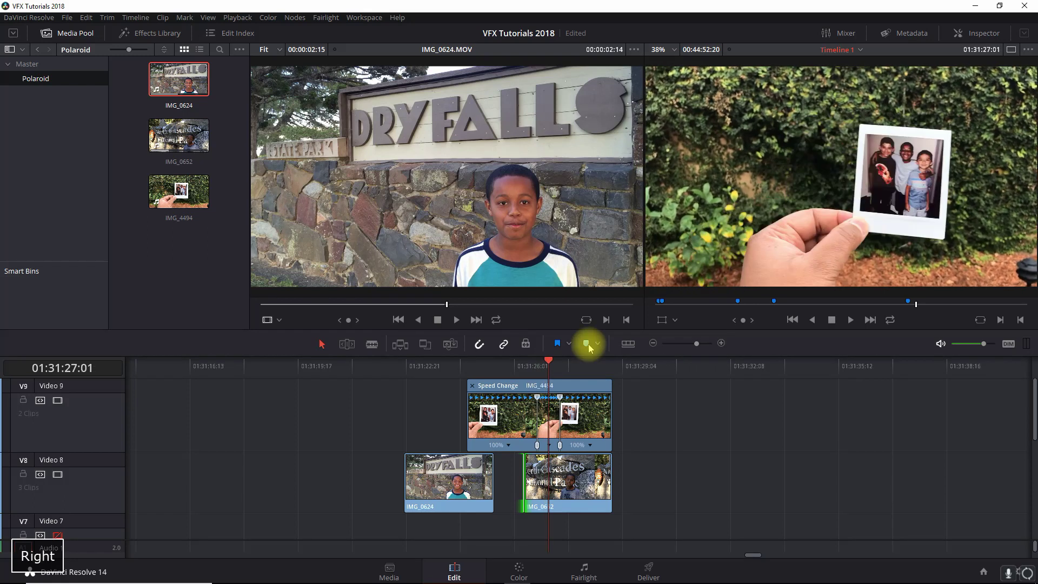
click(586, 344)
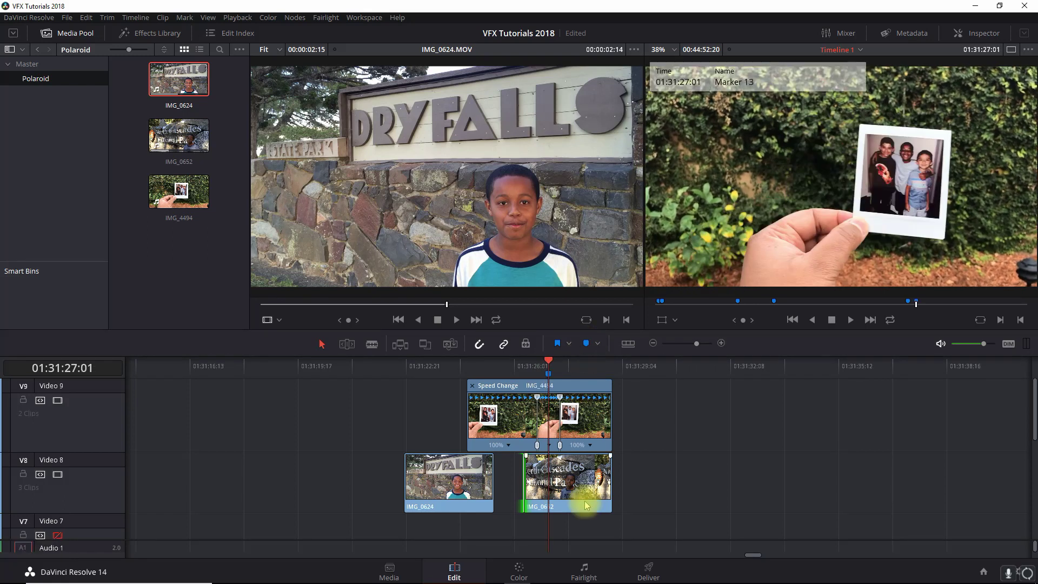
Slide and shorten IMG_0652 so IMG_0624 butts against it on Video 8
drag(567, 479, 611, 475)
click(633, 475)
drag(438, 476, 468, 472)
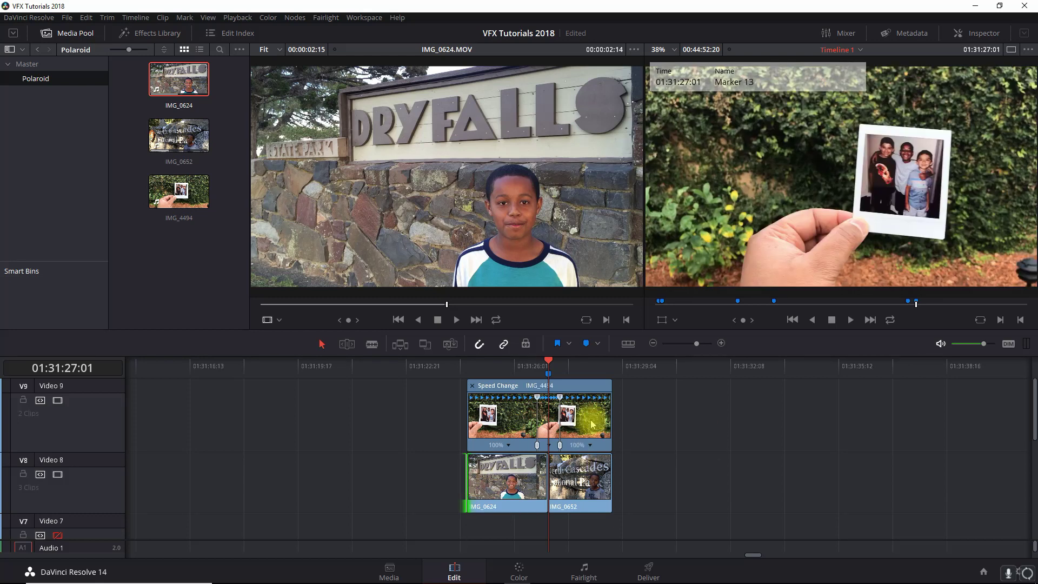
click(612, 365)
click(554, 372)
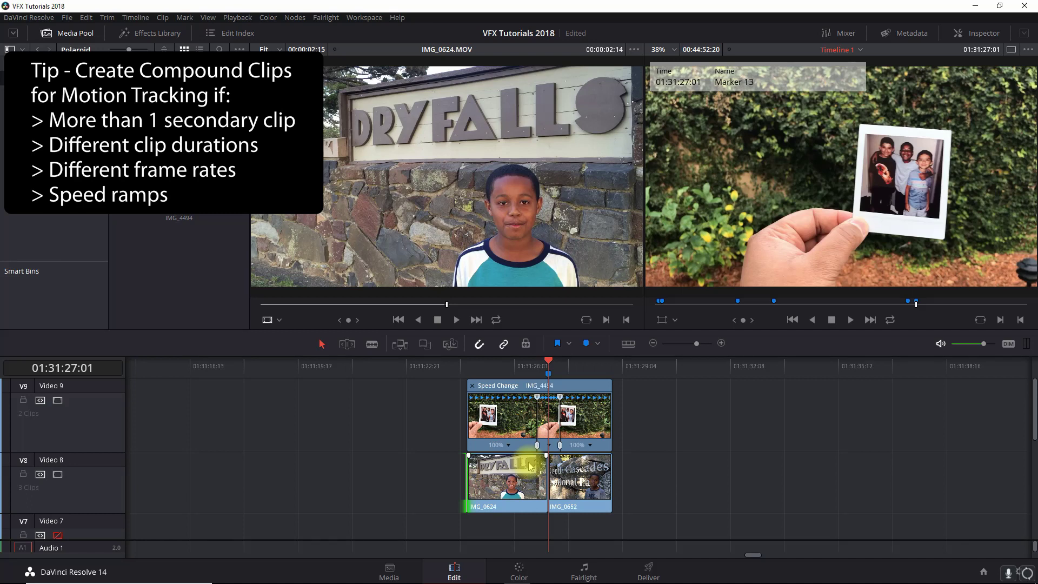
Turn the speed-ramped V9 clip into a compound clip named 'polaroid'
click(494, 415)
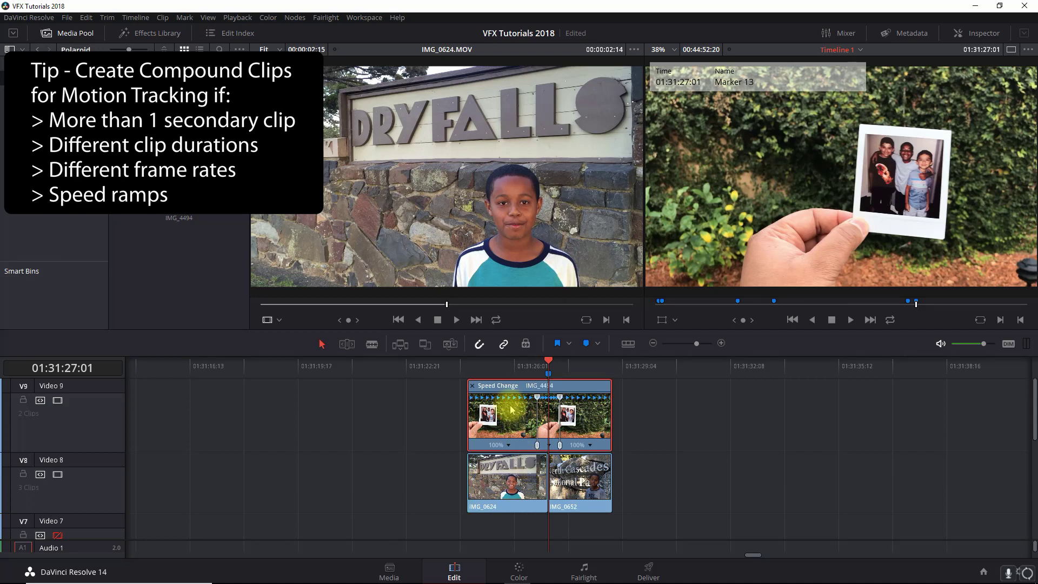
right_click(503, 414)
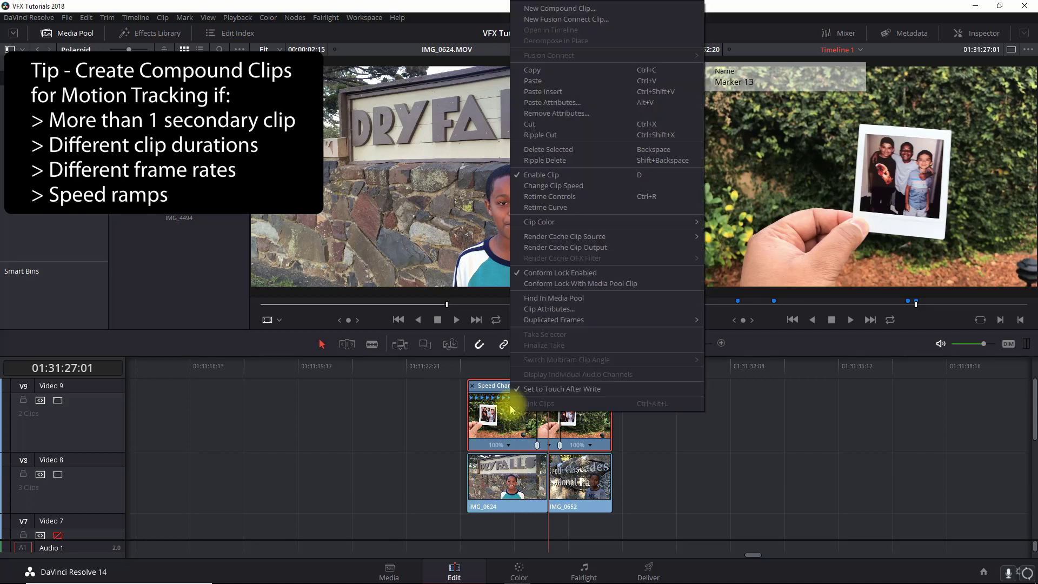
click(559, 8)
click(561, 301)
text(polari)
key(BackSpace)
text(oid)
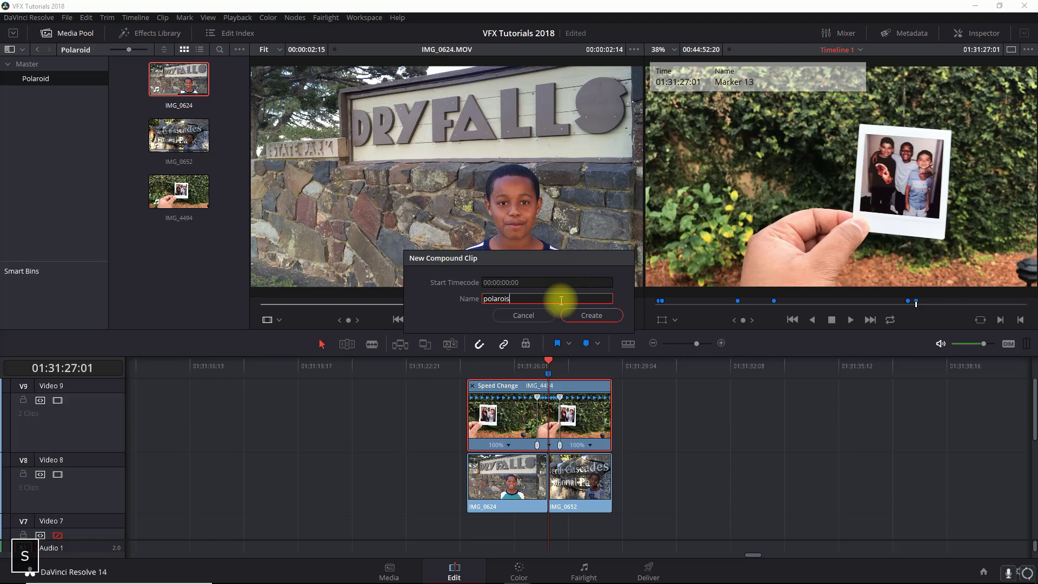
drag(562, 300, 360, 303)
key(ctrl+c)
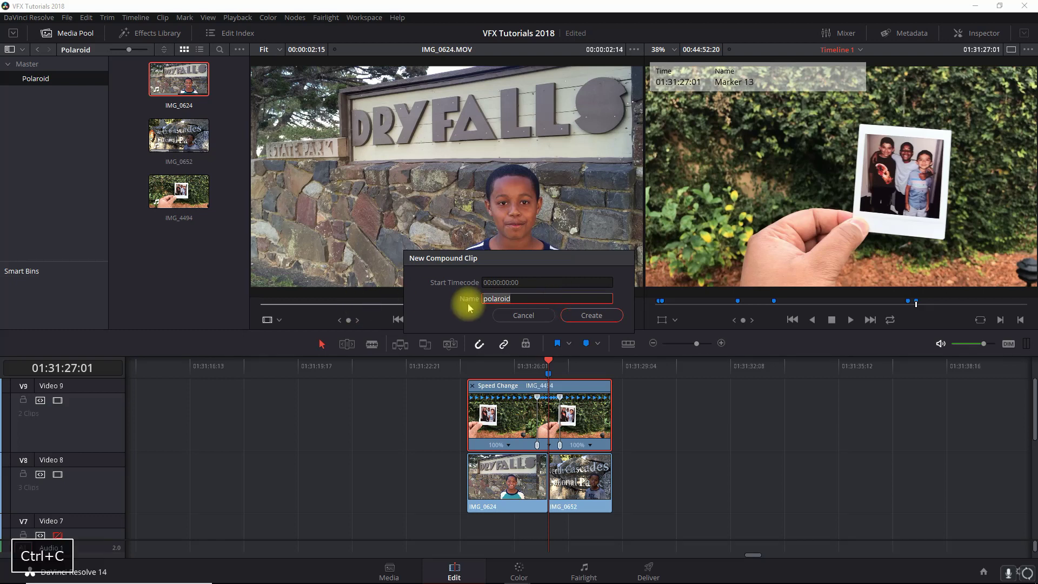
click(594, 316)
Combine both V8 clips into a compound clip named 'polaroid transition clip'
drag(631, 471, 491, 474)
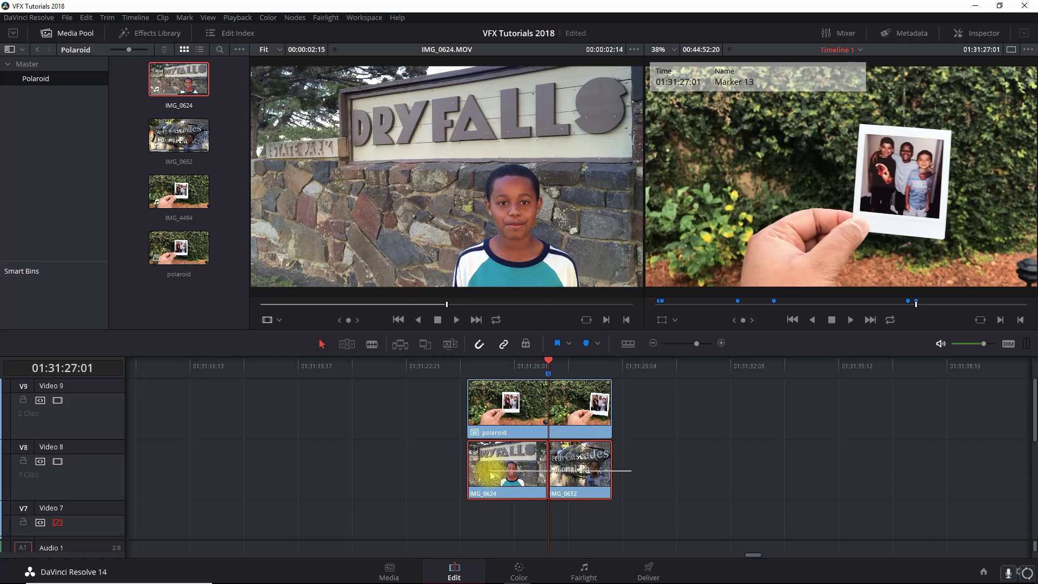
right_click(491, 475)
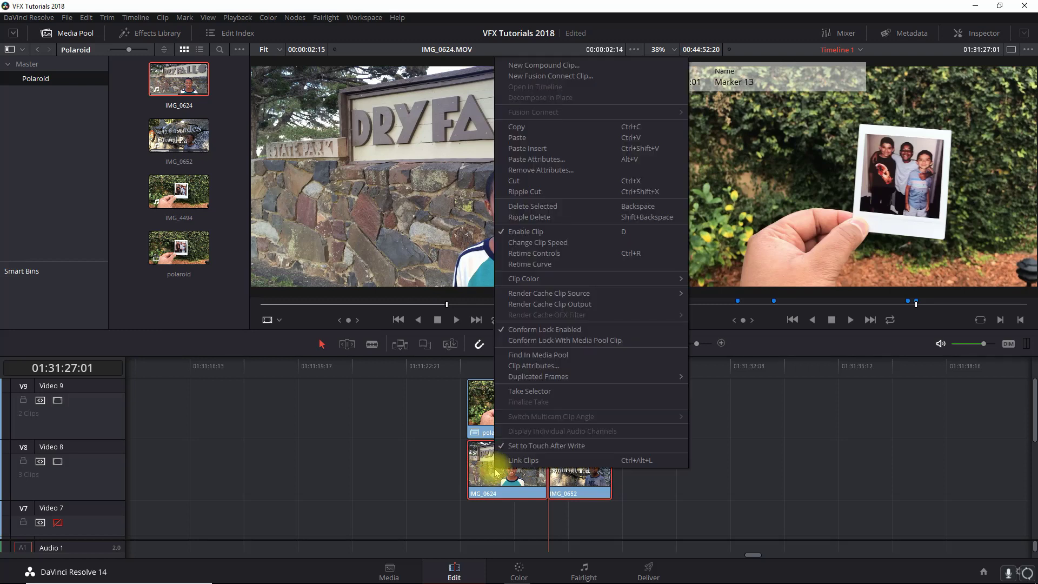
click(532, 66)
key(ctrl+v)
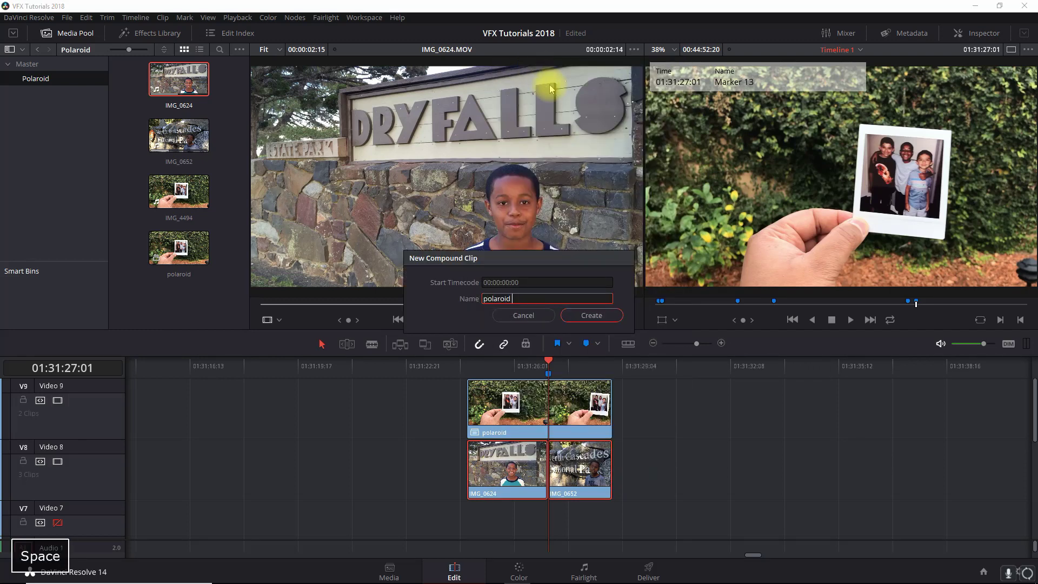
text(transis)
key(BackSpace)
text(tion clip)
key(Return)
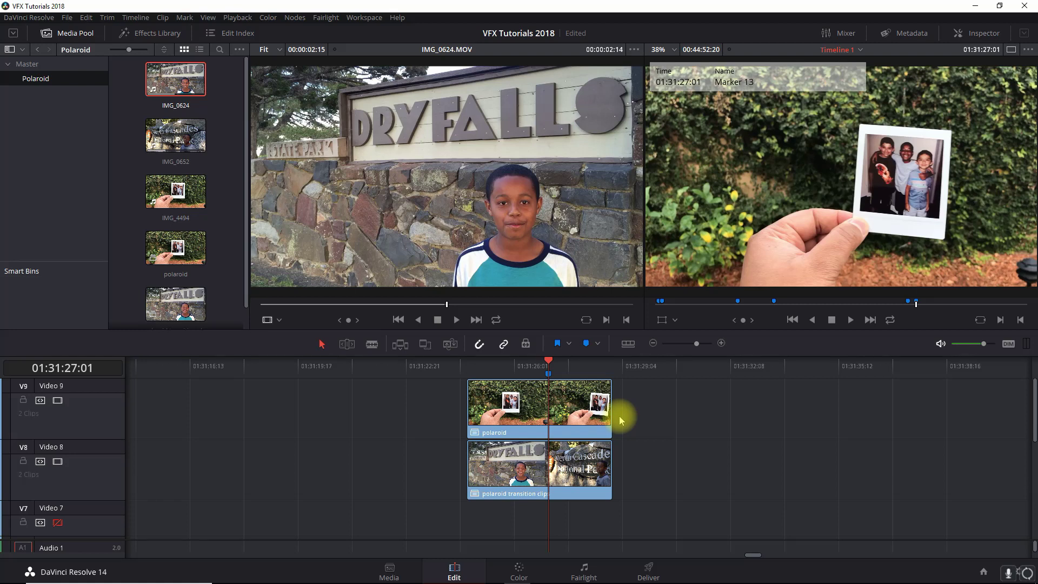
On the Color page, add a custom Curve window to the node
key(shift+6)
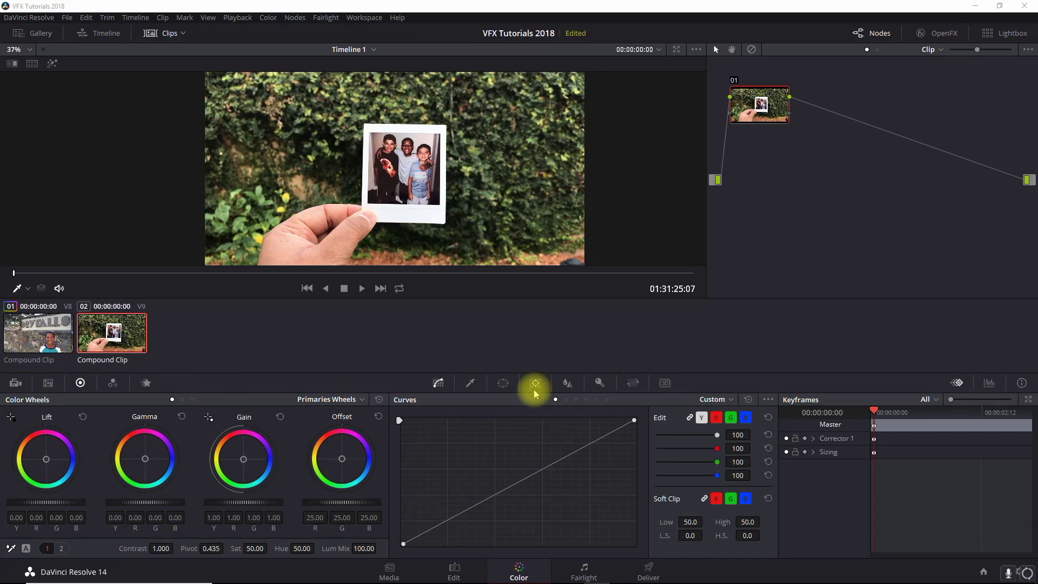
click(502, 383)
click(413, 528)
scroll(437, 186, up, 4)
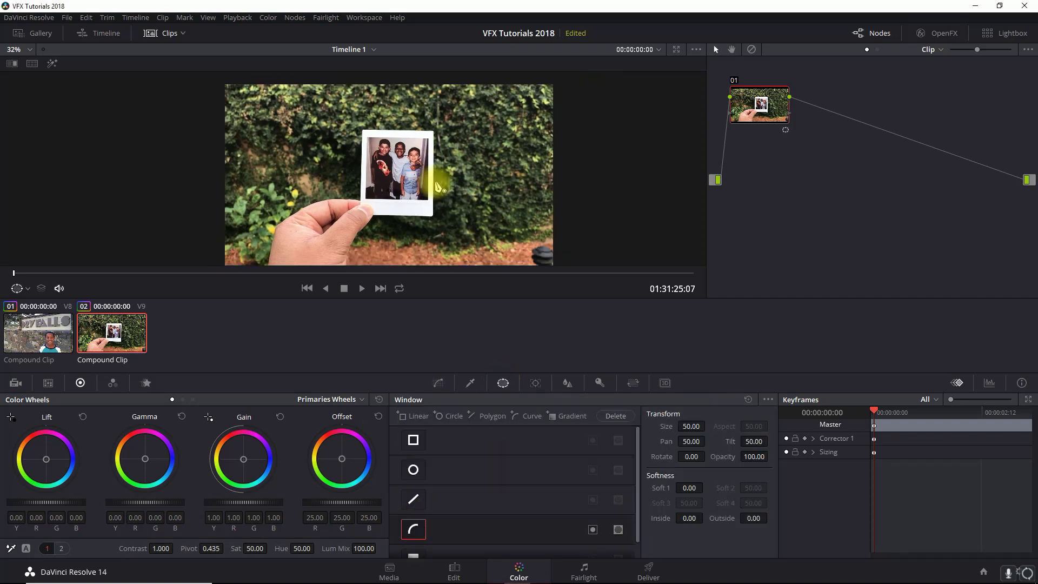
scroll(437, 187, up, 1)
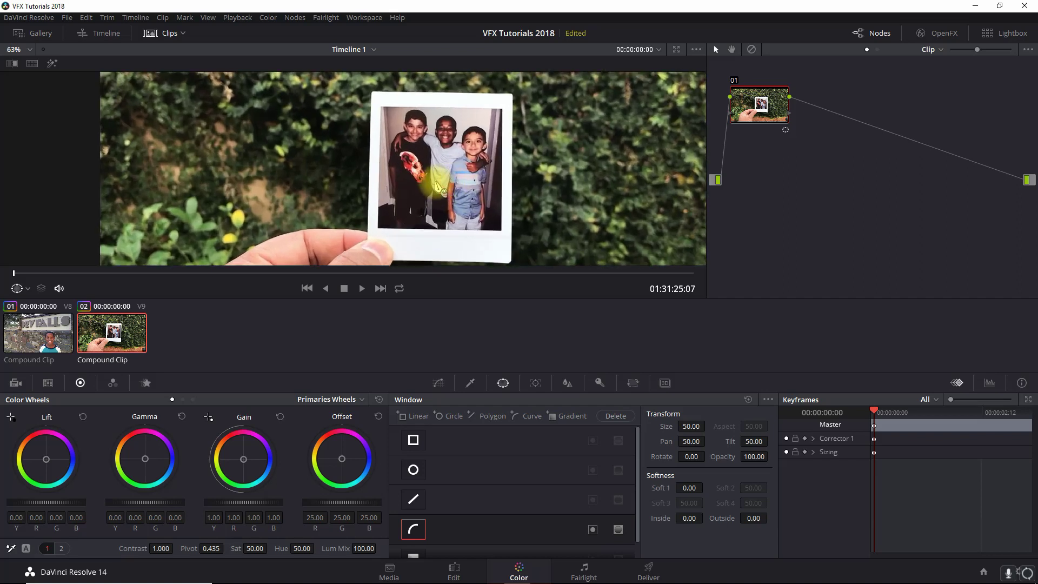
Trace and close a four-point curve around the Polaroid photo's corners, then refine two corners
click(376, 102)
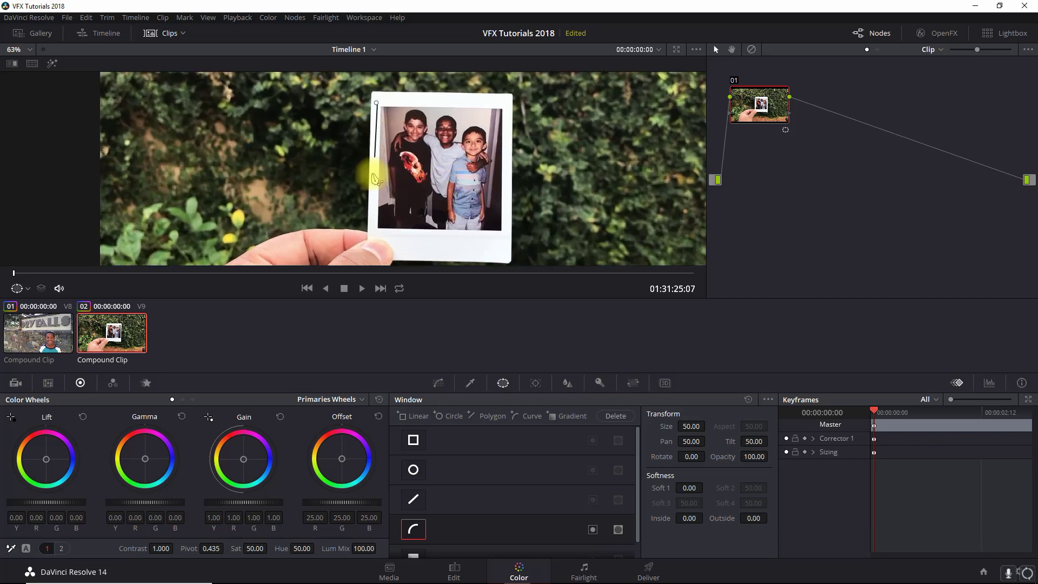
click(374, 231)
click(504, 234)
click(505, 106)
click(376, 103)
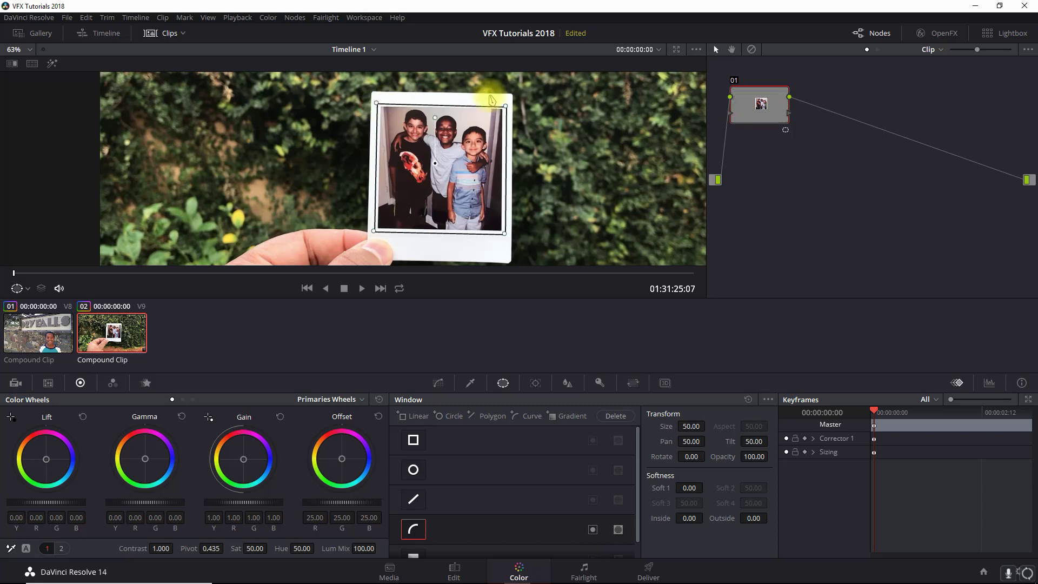
drag(507, 108, 509, 108)
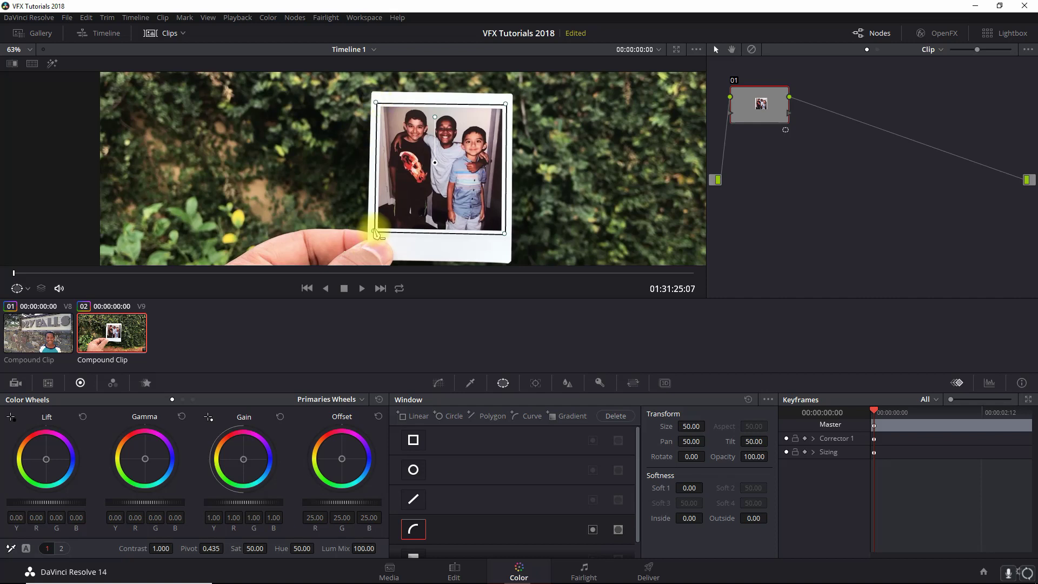
drag(376, 233, 377, 234)
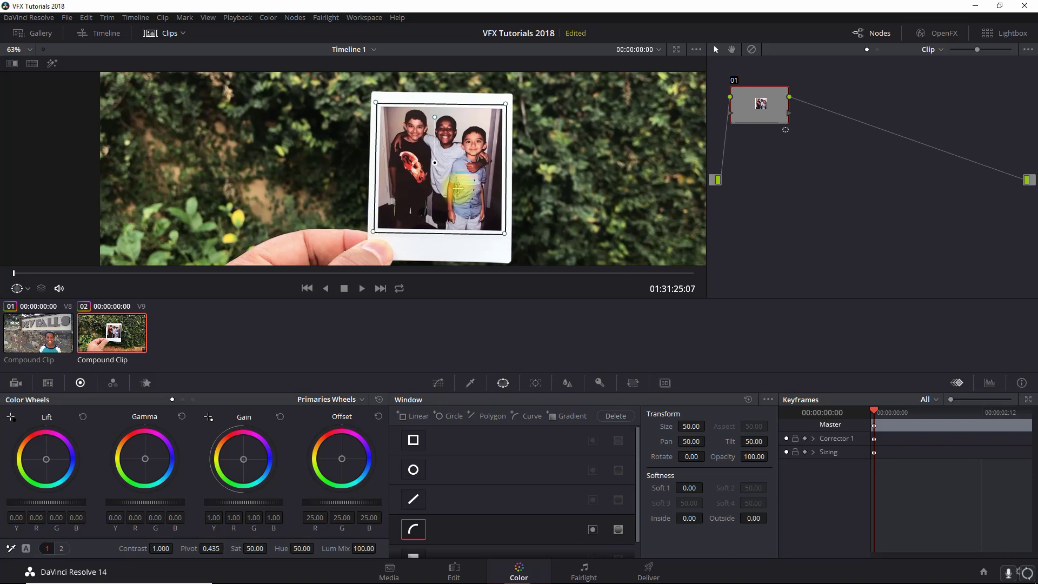
scroll(377, 236, down, 3)
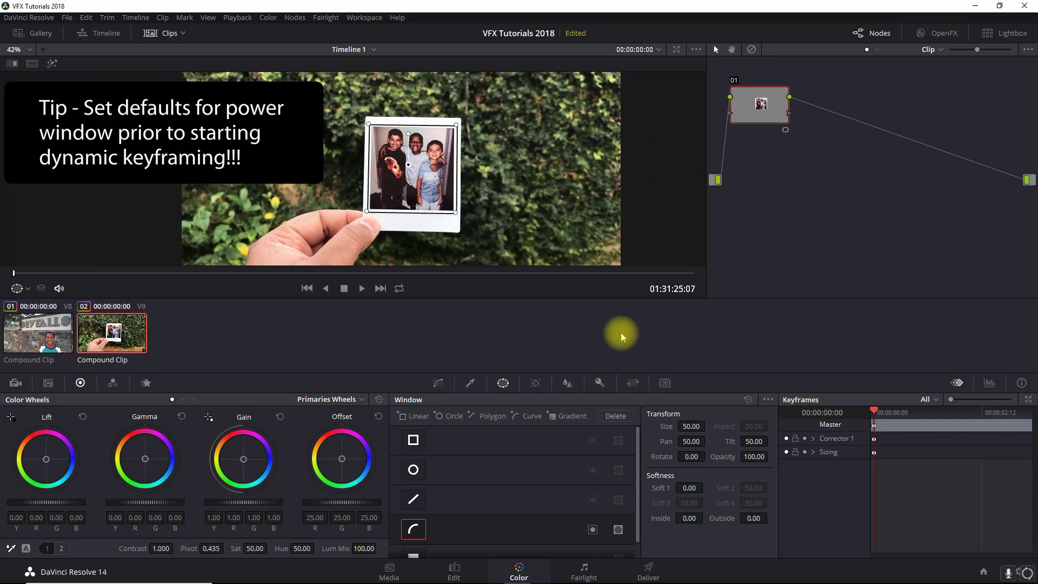
Enable the curve window, set Softness Inside to 1.30, and check coverage with full-screen Highlight
click(593, 530)
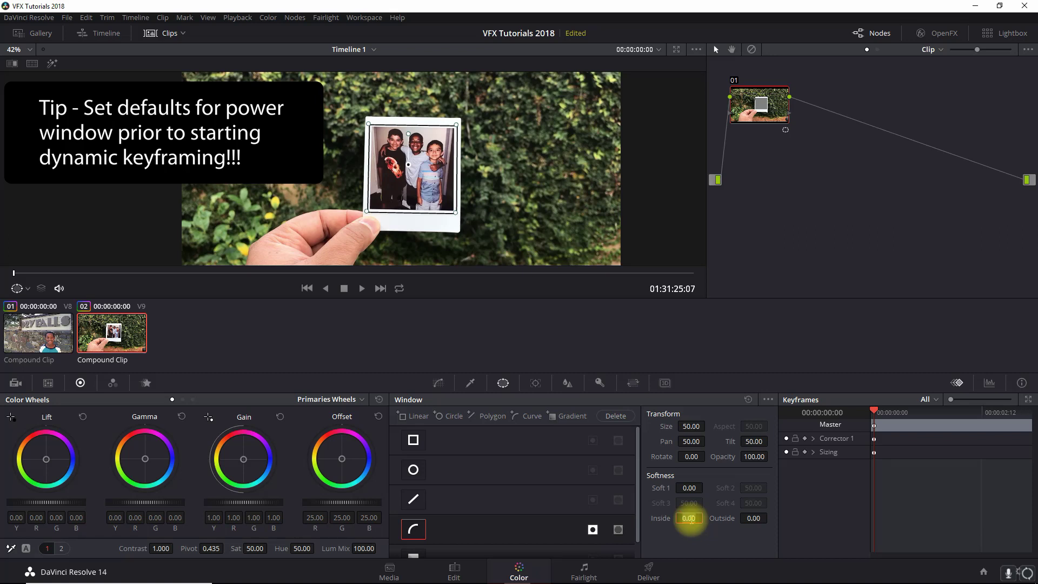
text(1)
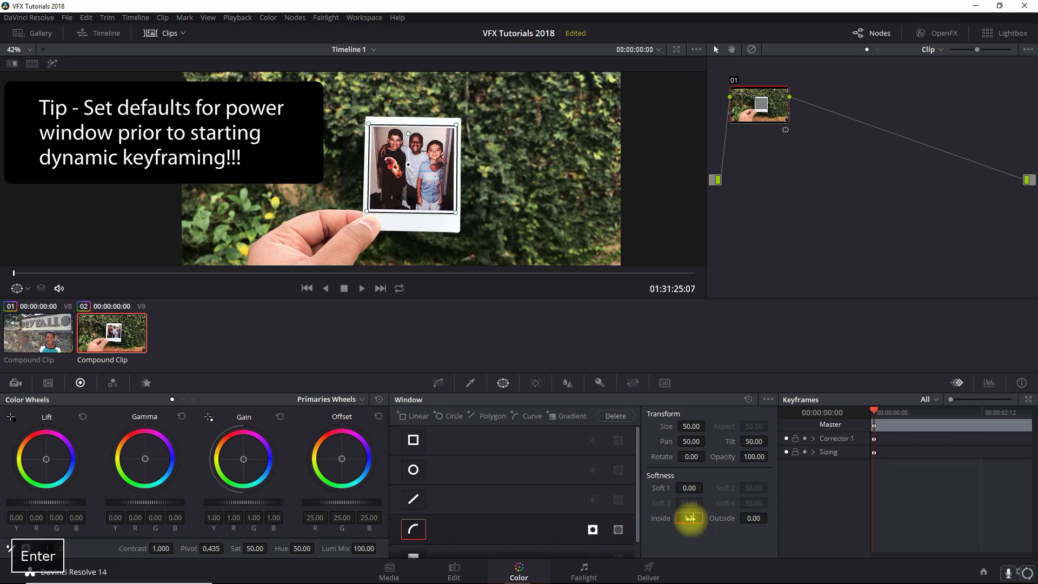
click(51, 64)
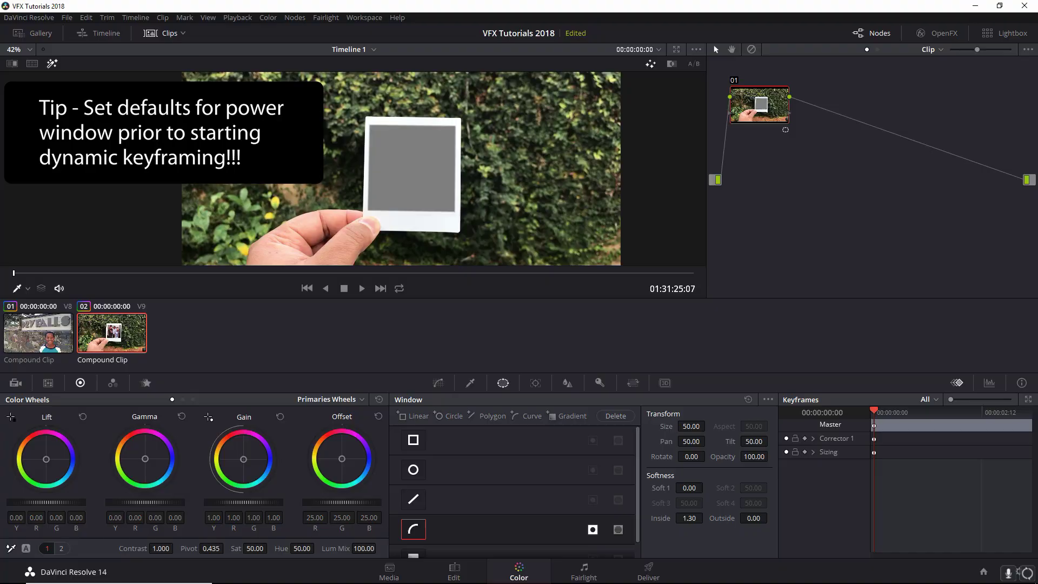
key(ctrl+f)
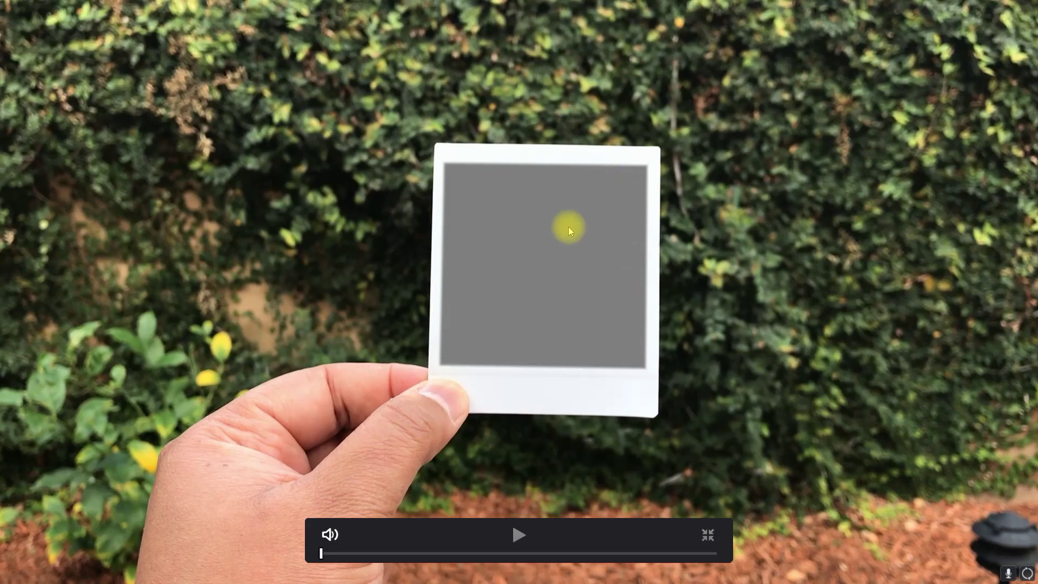
key(Escape)
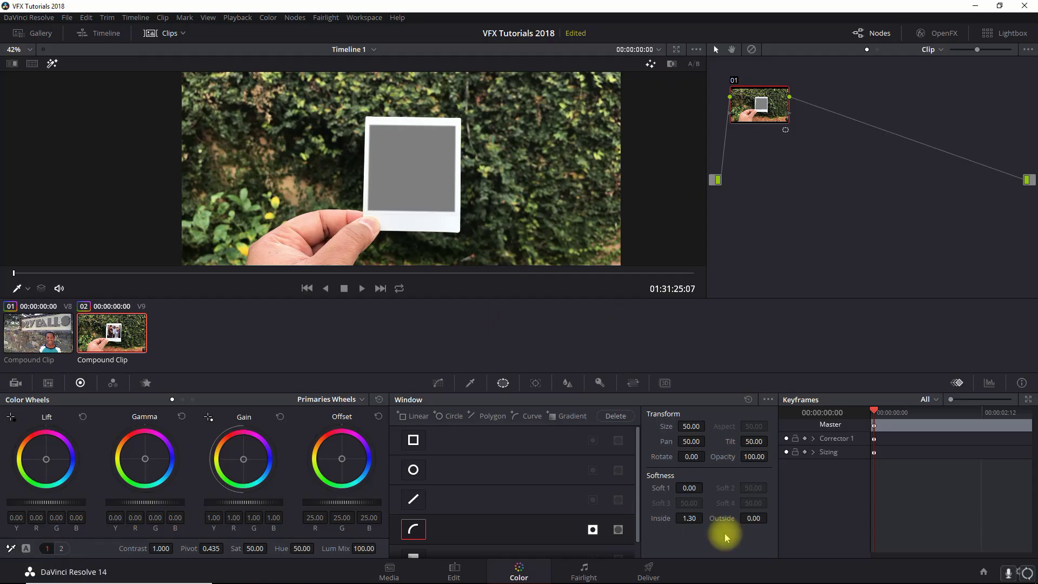
click(52, 64)
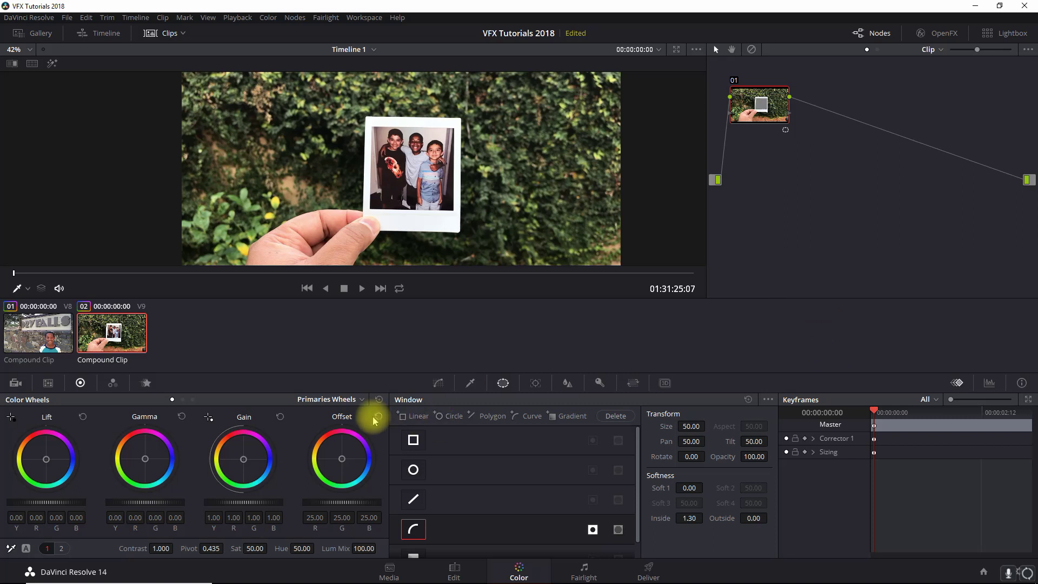
click(537, 383)
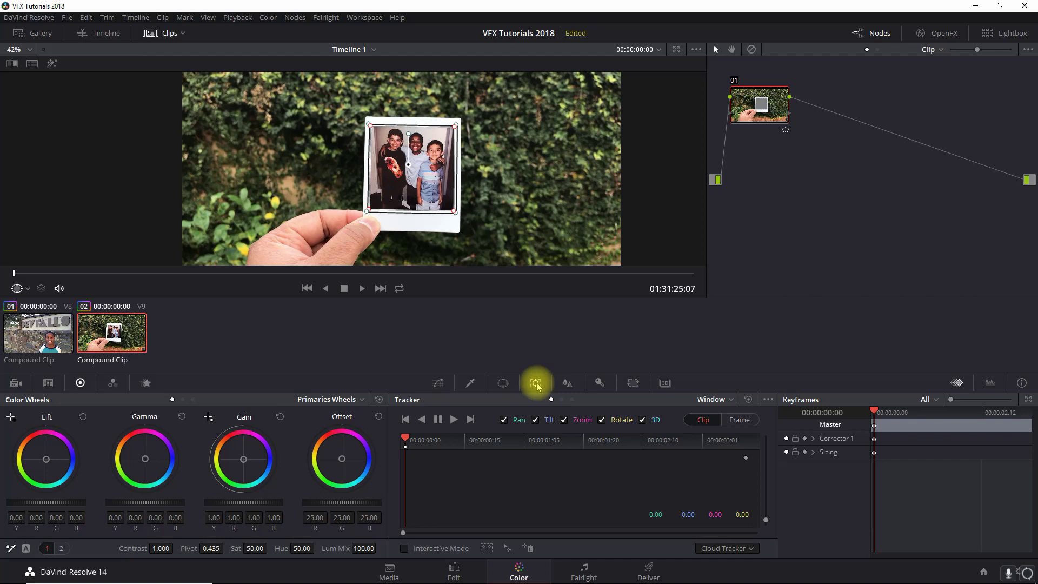
Switch the tracker type from Cloud Tracker to Point Tracker
click(726, 548)
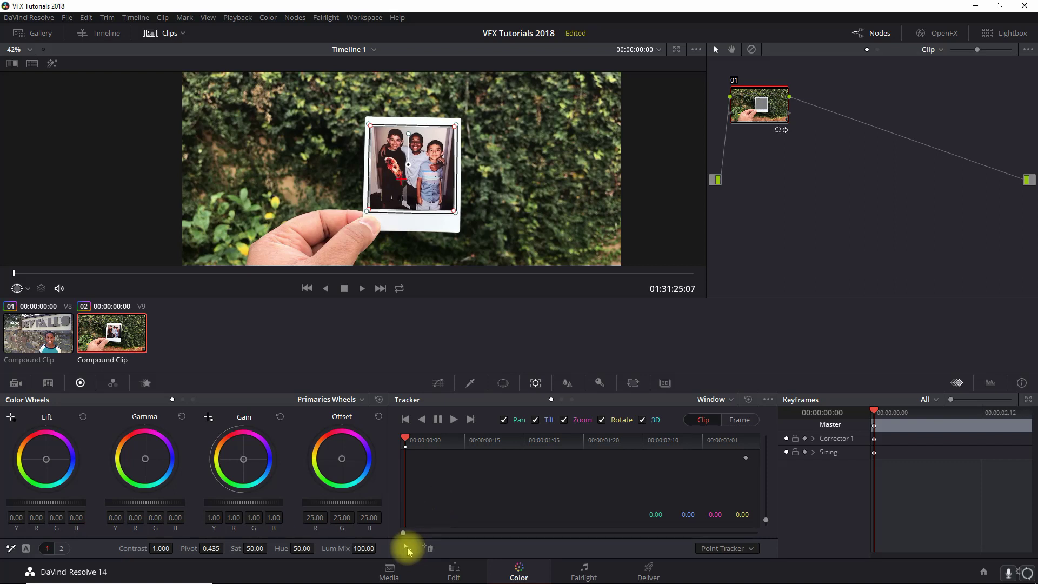
scroll(459, 214, up, 3)
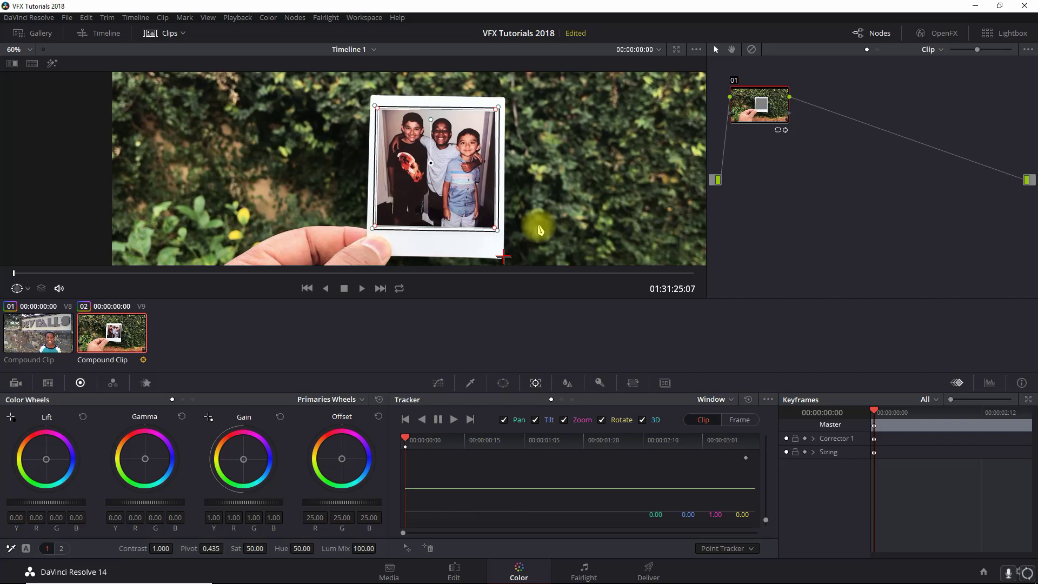
scroll(538, 227, down, 3)
scroll(538, 227, down, 1)
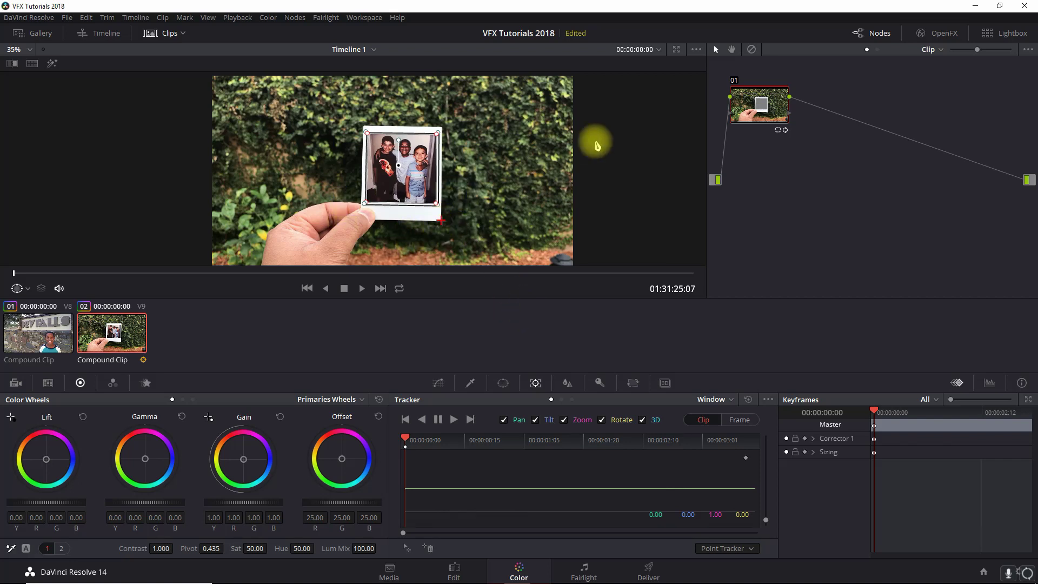
Scrub through the clip to review the Polaroid's motion, then track the mask forward from the start
click(325, 272)
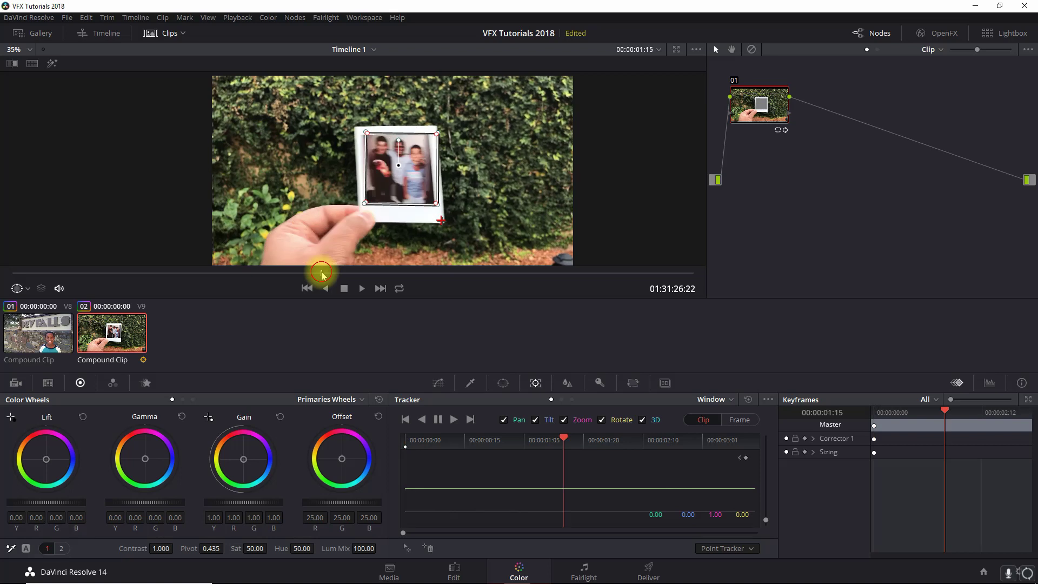
click(385, 272)
drag(442, 272, 306, 276)
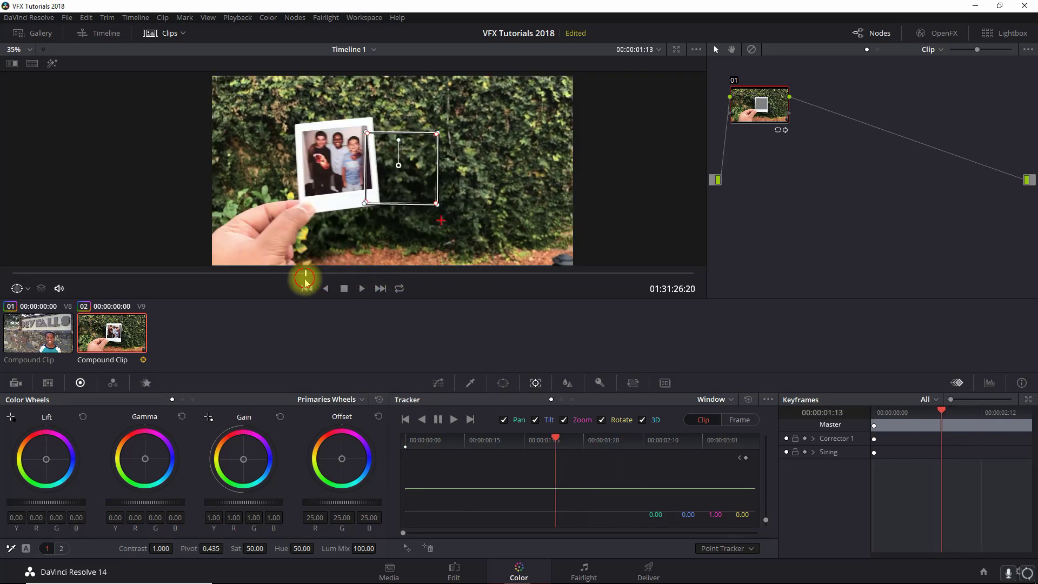
click(230, 272)
click(369, 272)
click(416, 272)
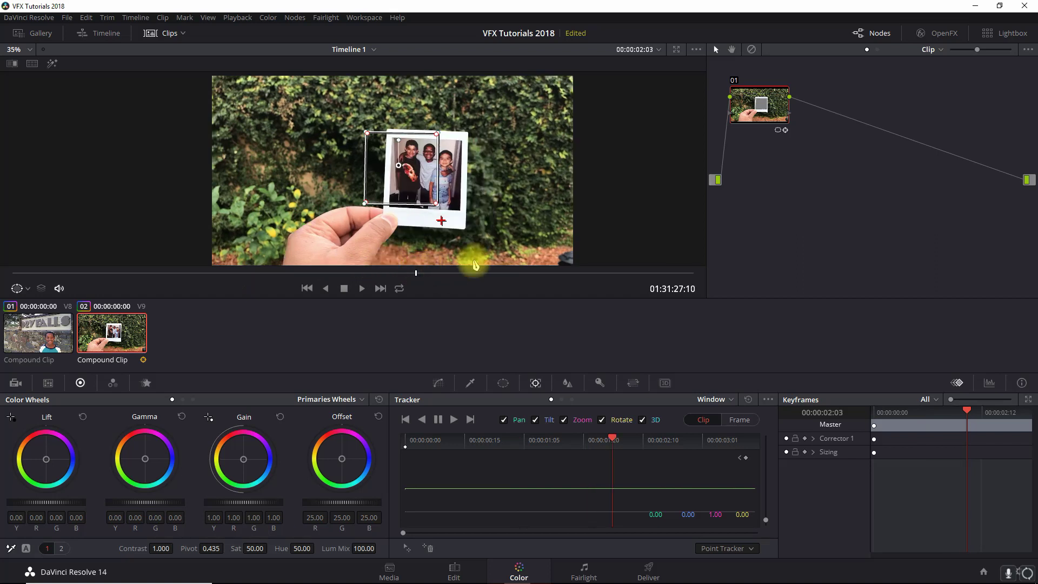
click(14, 272)
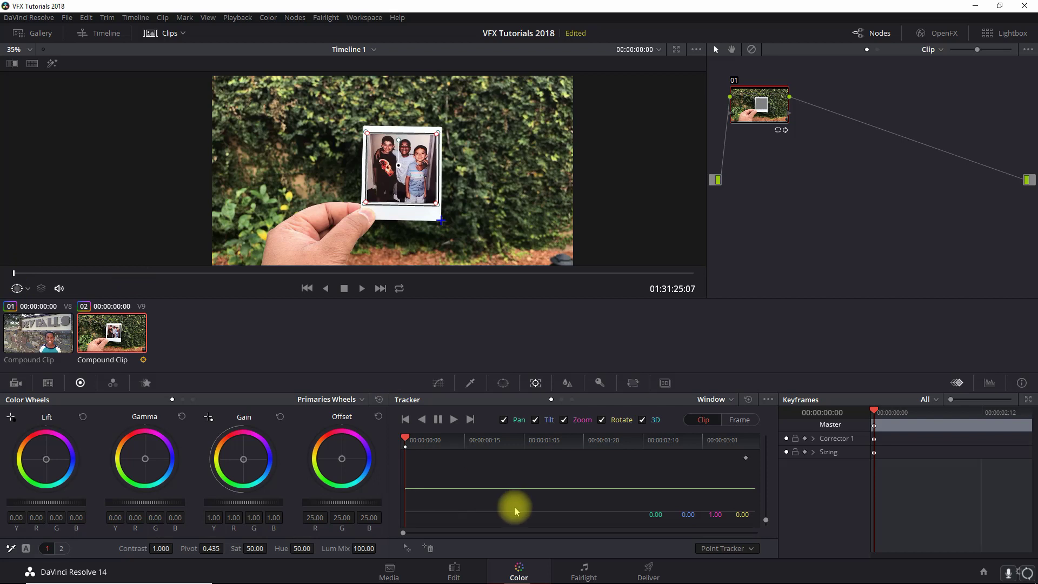
click(455, 419)
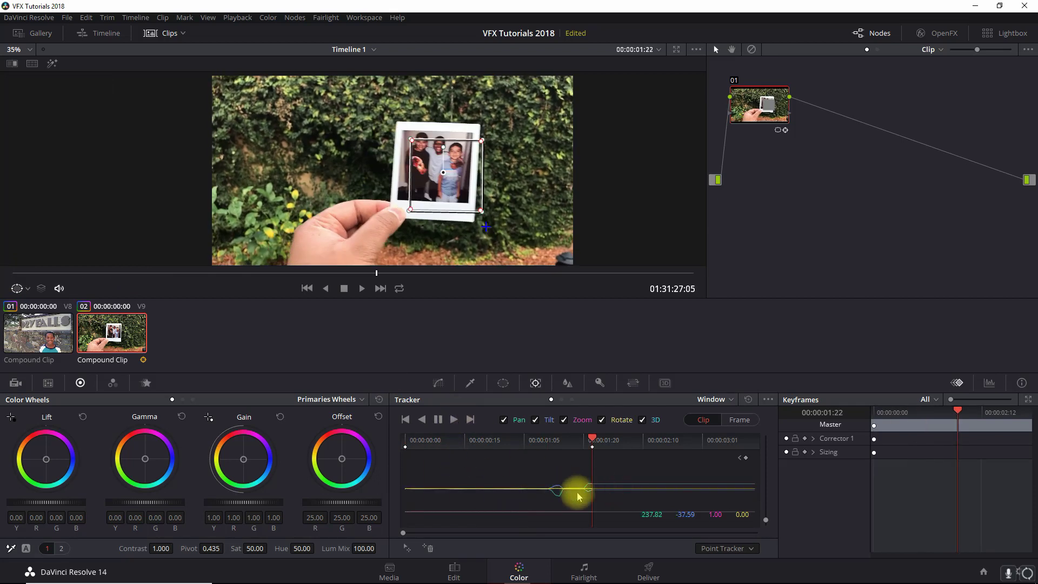
Track the curve window one frame at a time until it follows the photo to 00:00:02:11
click(549, 438)
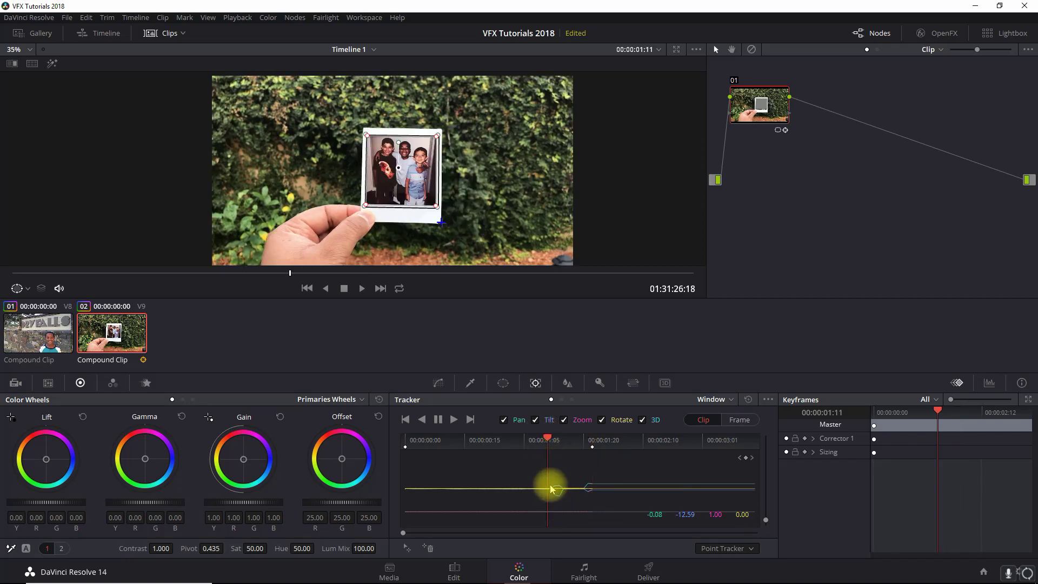
click(470, 420)
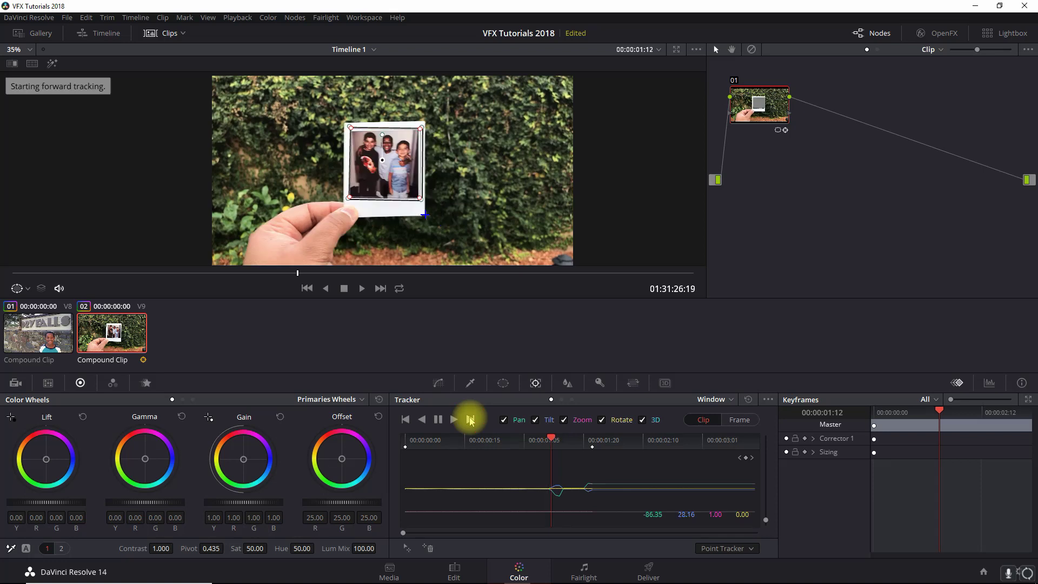
click(470, 421)
click(471, 420)
click(471, 420)
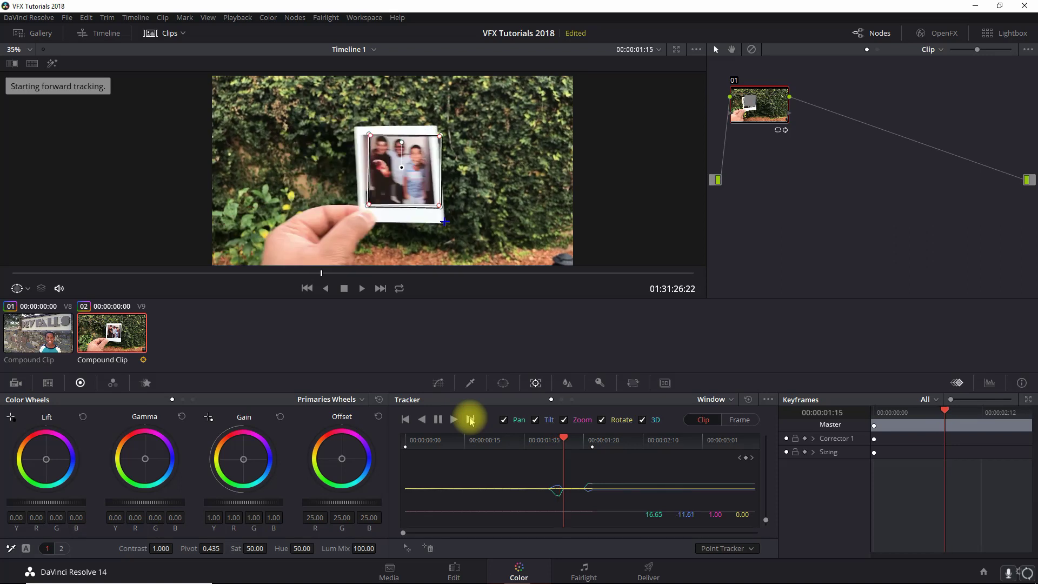
click(470, 421)
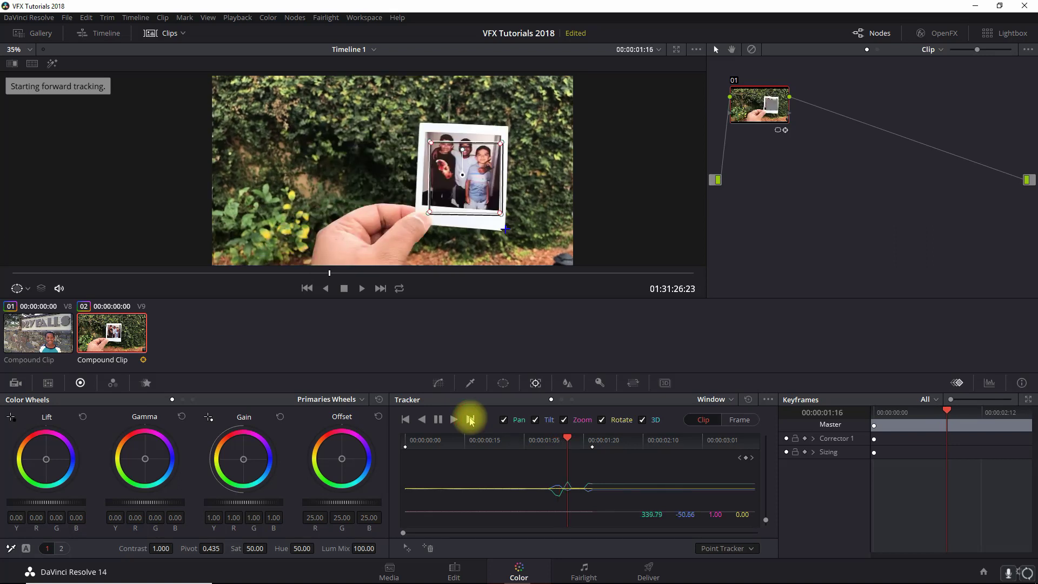
click(470, 421)
click(470, 420)
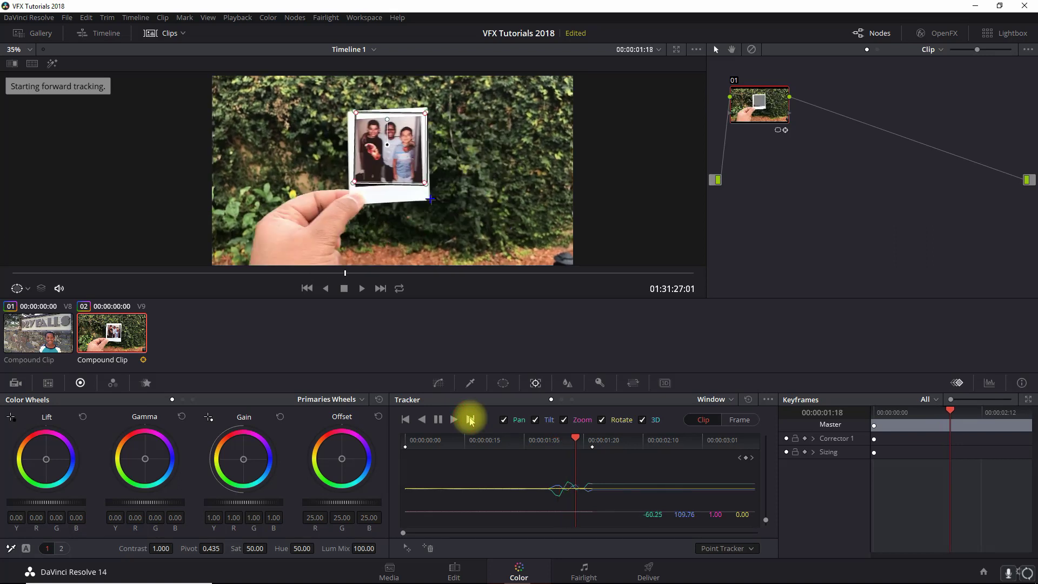
click(470, 421)
click(470, 421)
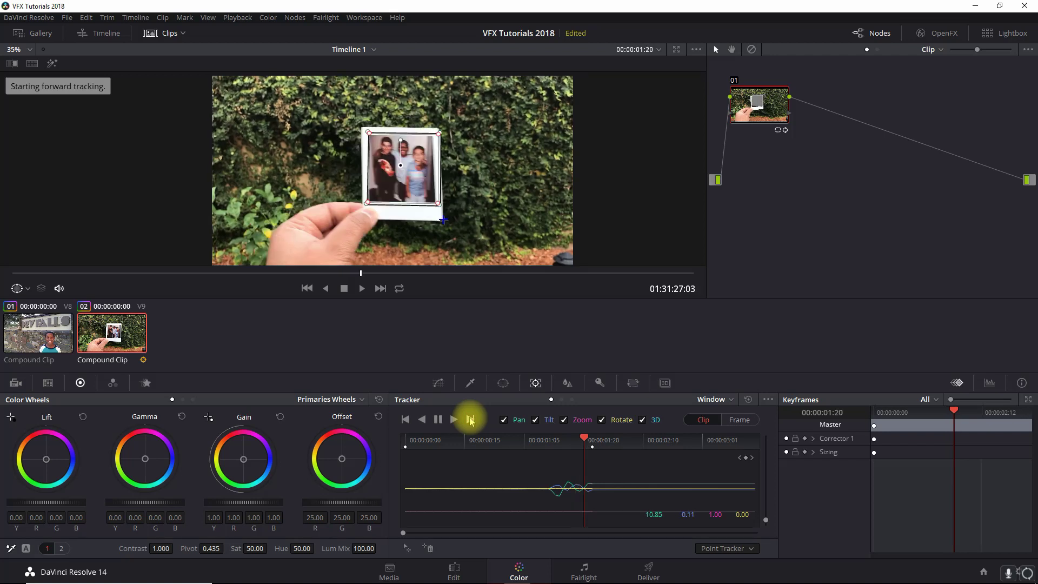
click(471, 421)
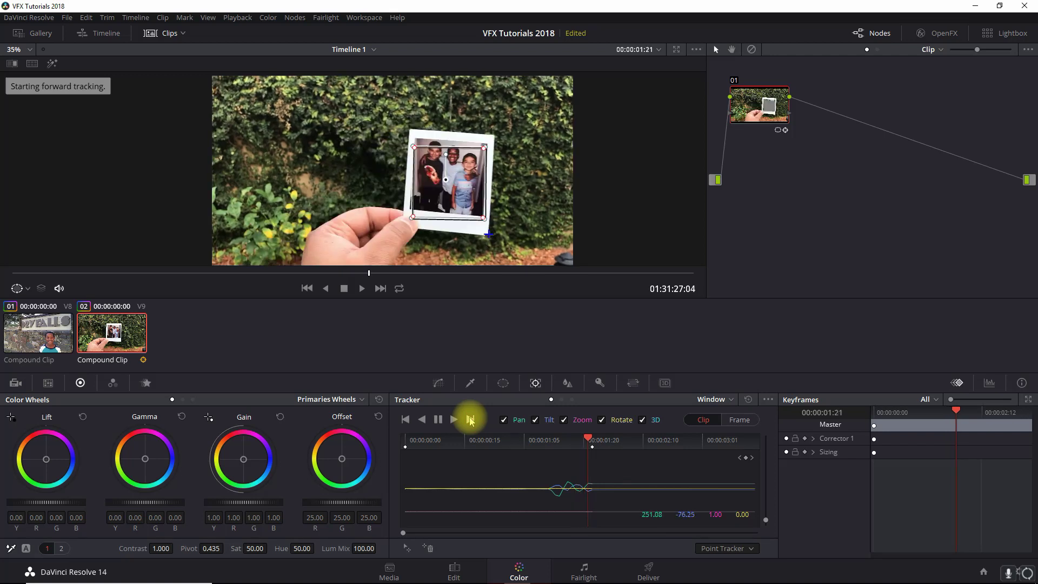
click(470, 420)
click(471, 421)
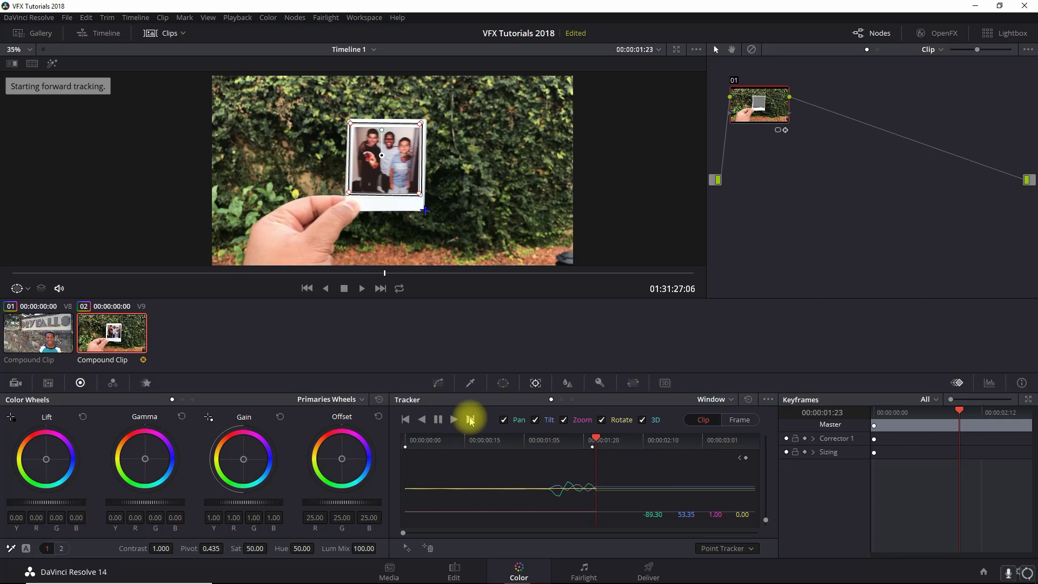
click(470, 421)
click(470, 421)
click(470, 421)
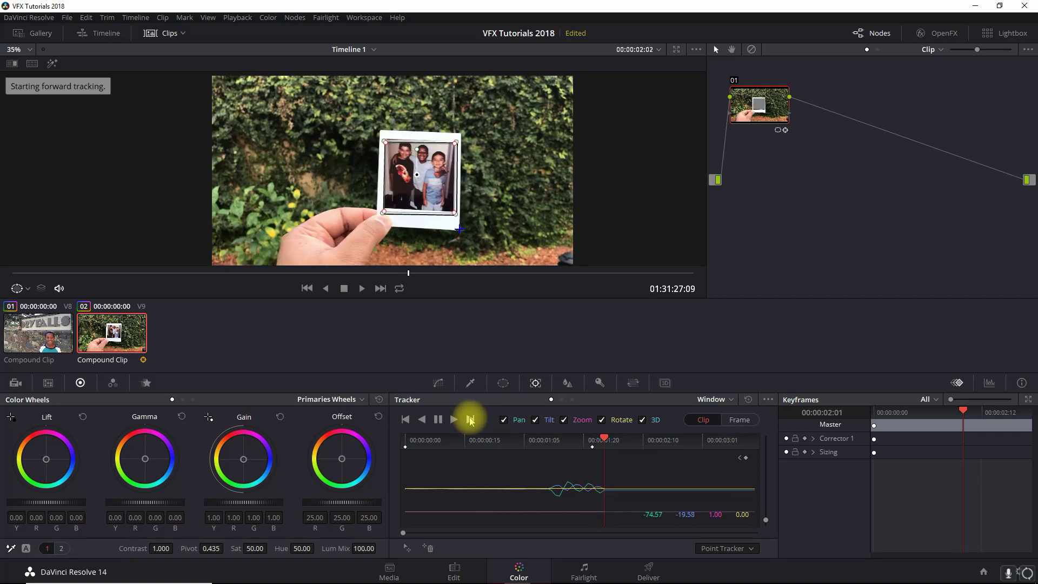
click(470, 421)
click(471, 421)
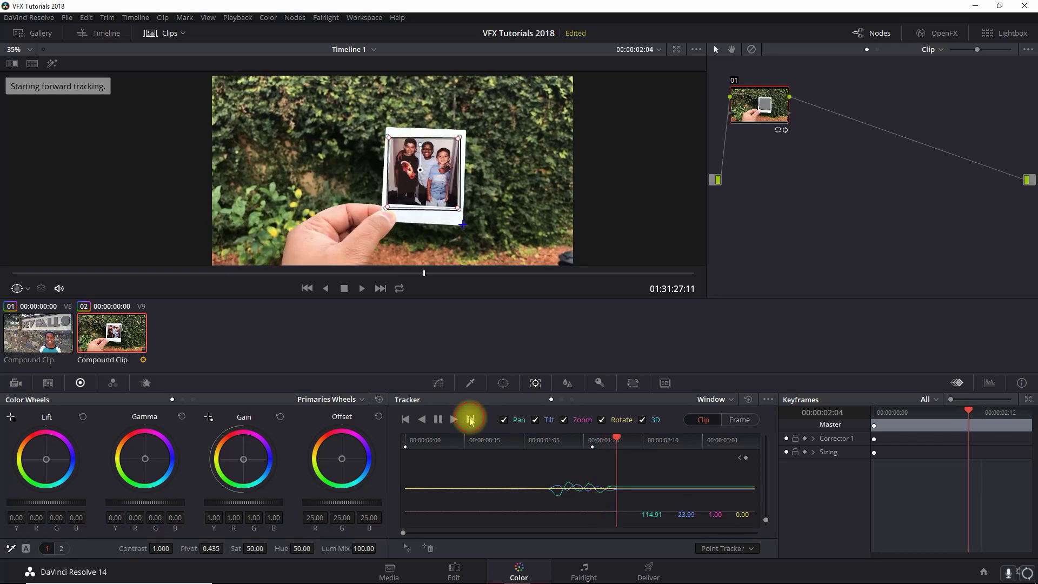
click(470, 420)
click(471, 421)
click(470, 421)
click(471, 420)
click(470, 420)
click(470, 420)
click(470, 421)
click(454, 419)
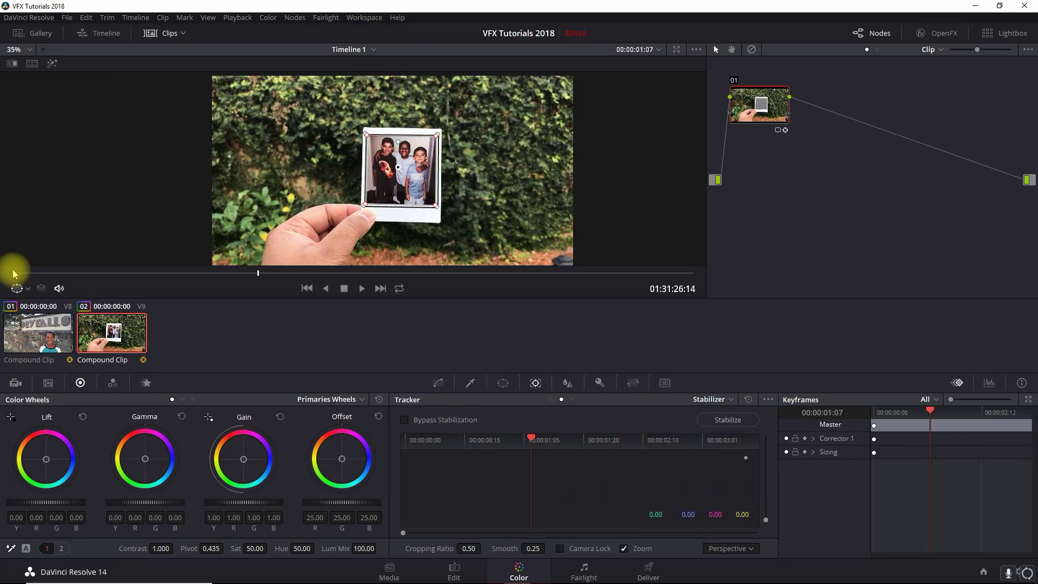
click(13, 273)
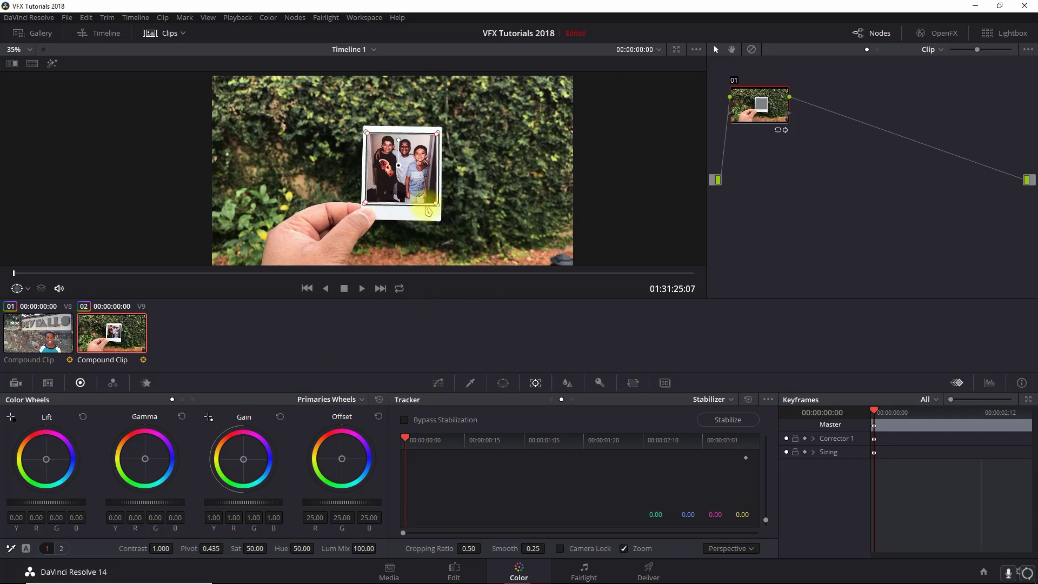
click(299, 273)
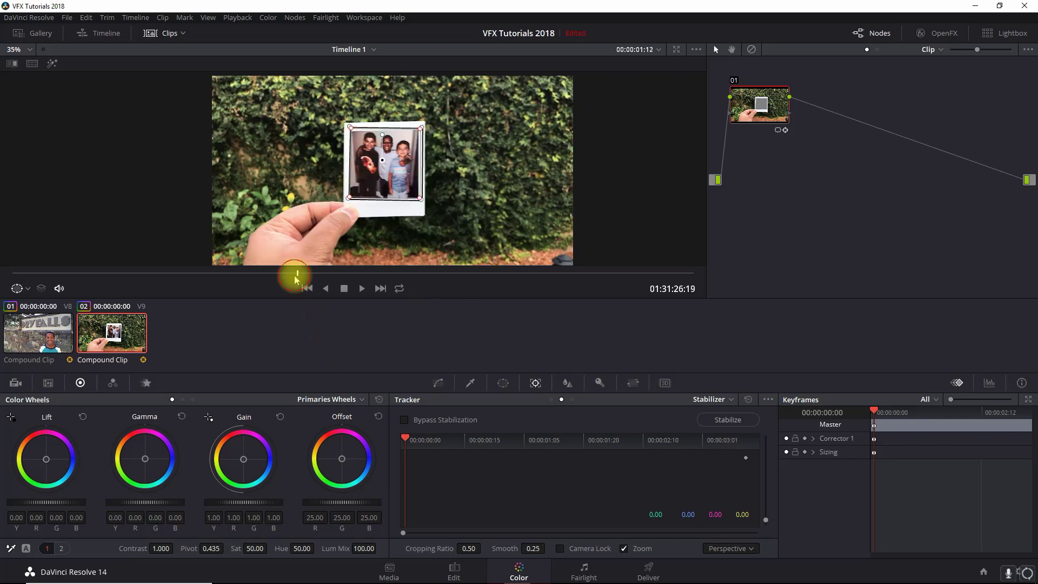
click(337, 273)
click(391, 273)
click(423, 273)
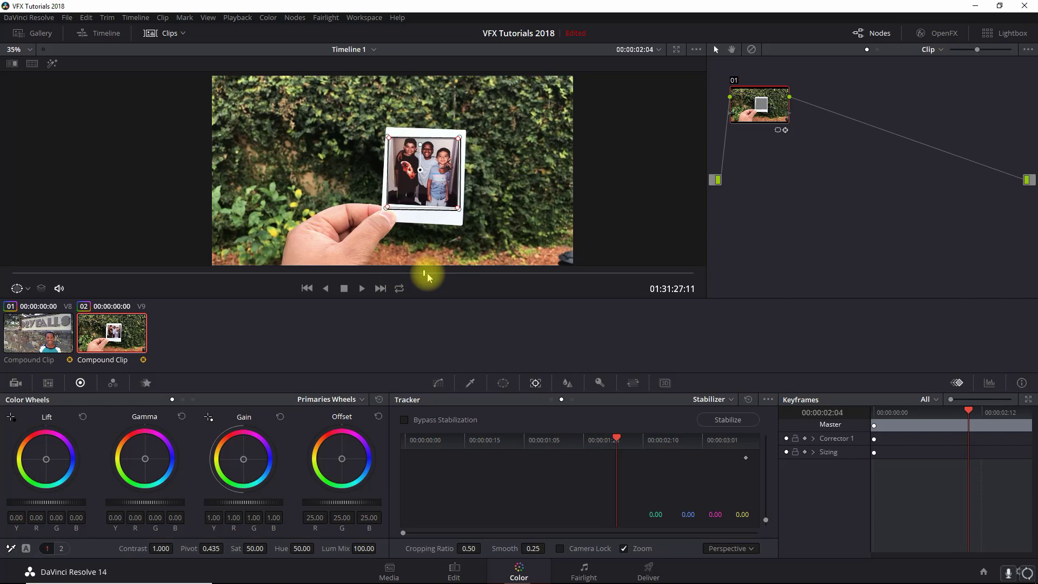
click(279, 273)
drag(280, 273, 303, 270)
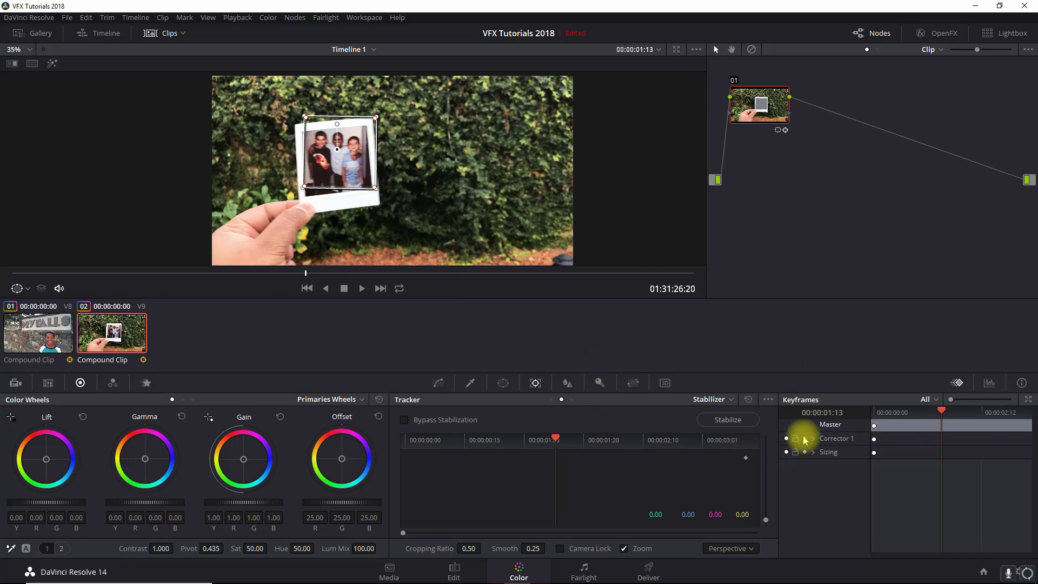
Set the window's inside softness to 1.30 and preview the matte with full-screen Highlight
click(504, 384)
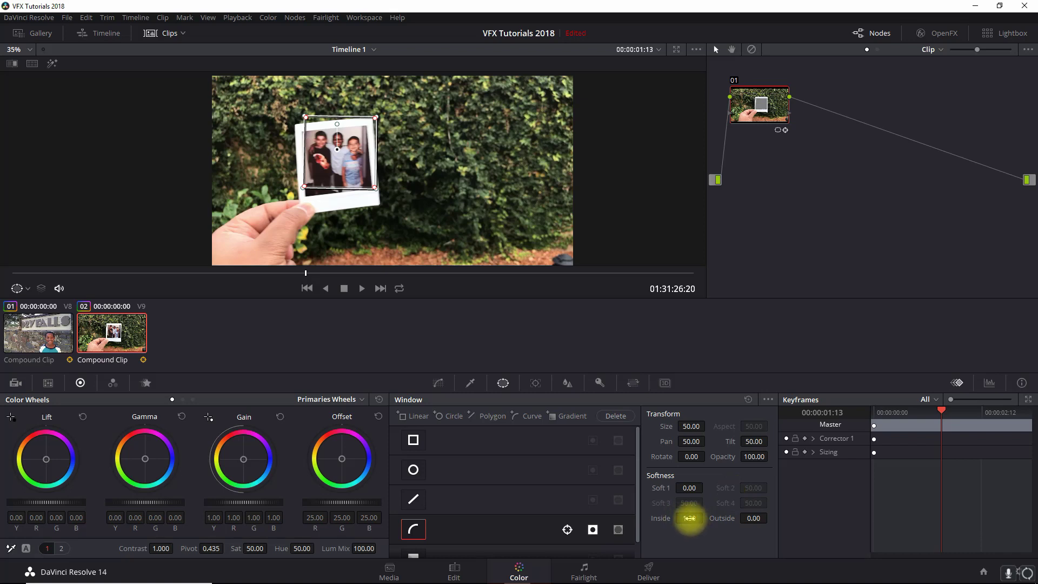
key(ctrl+f)
key(Escape)
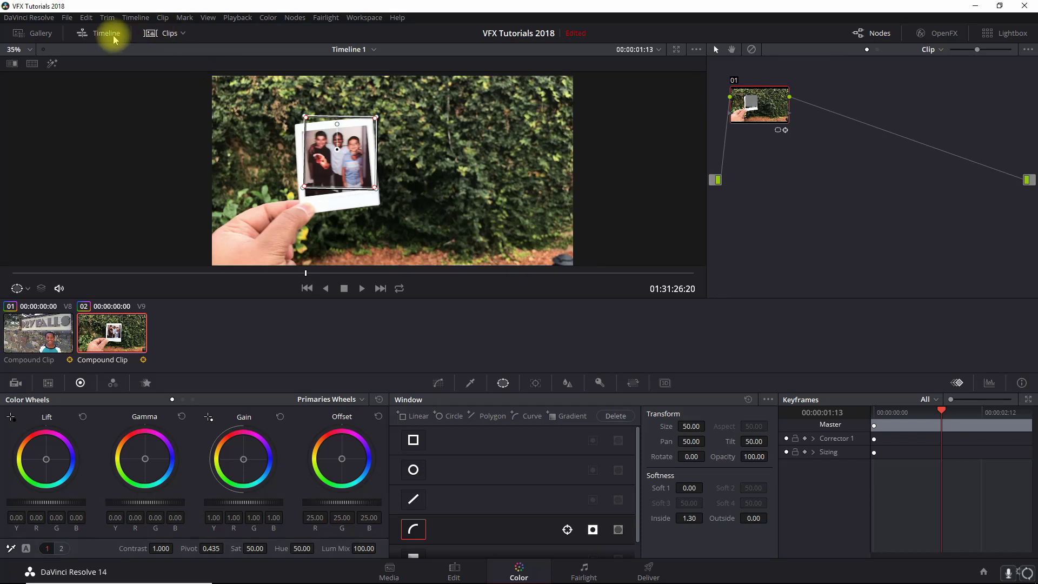
click(52, 63)
key(ctrl+f)
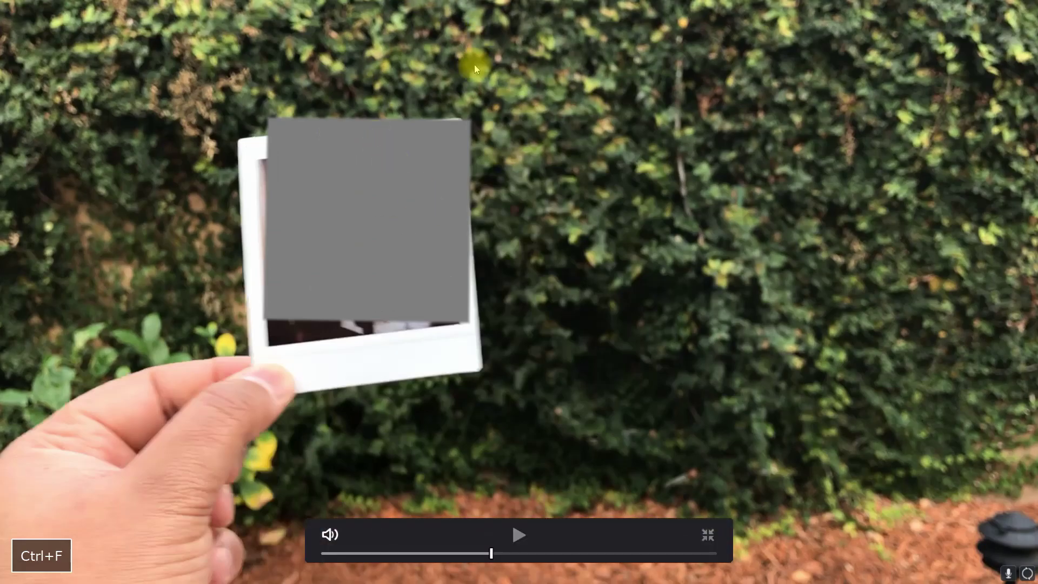
key(Escape)
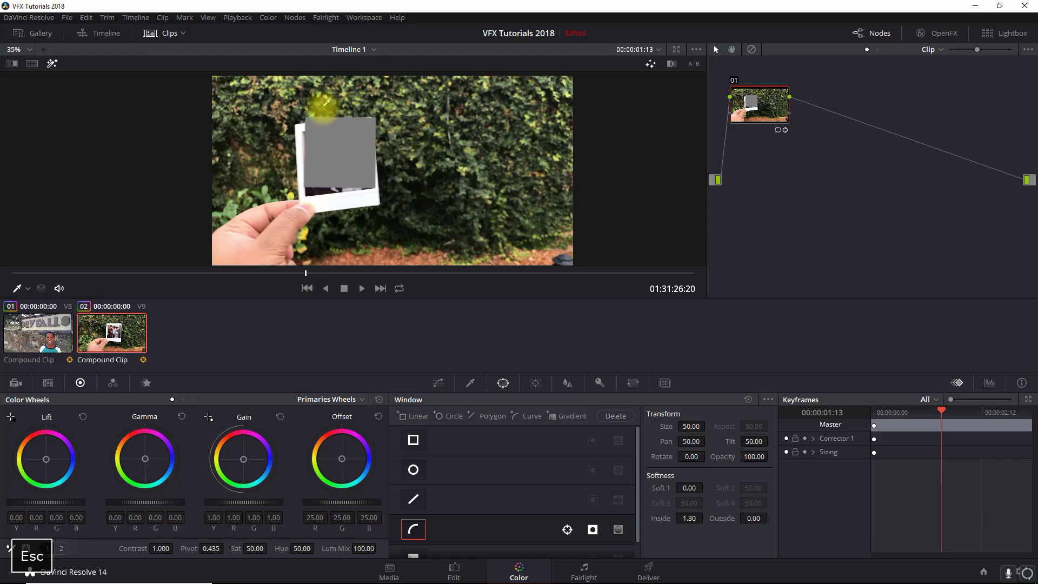
click(52, 64)
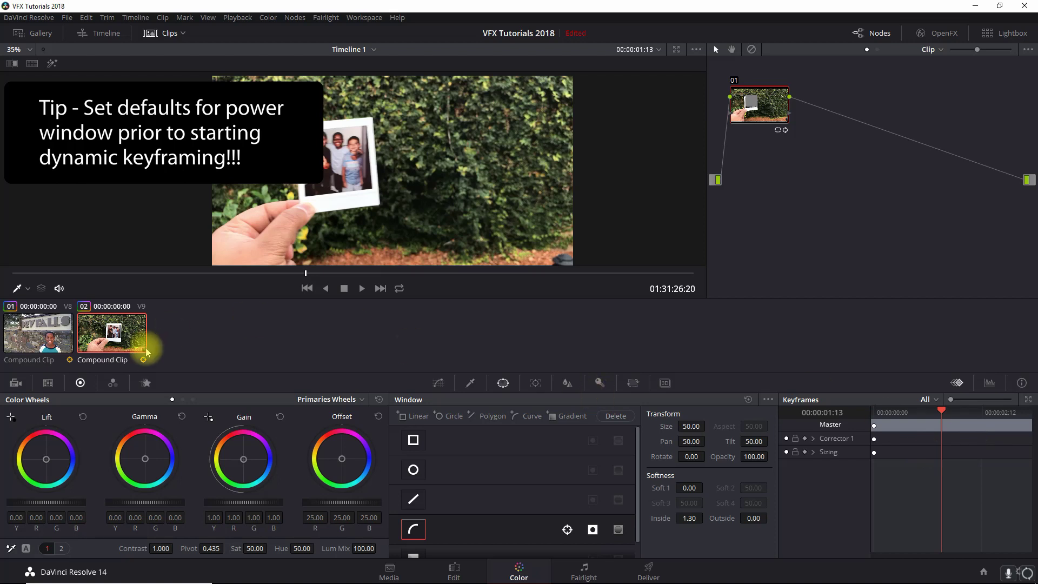
click(15, 273)
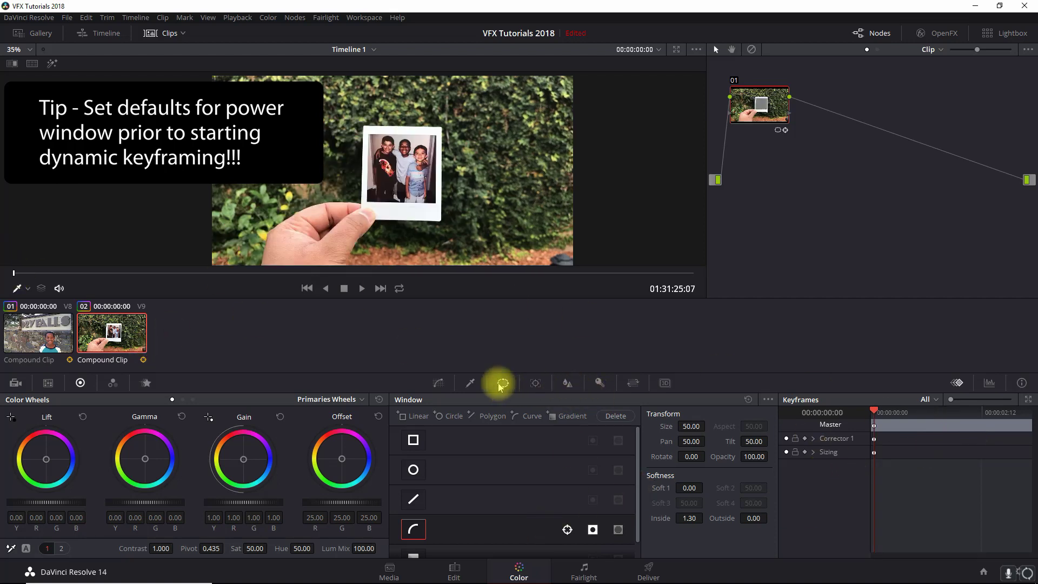
Add a Corrector 1 keyframe at the first frame, then check the window's tracking up to frame 01:13
click(536, 384)
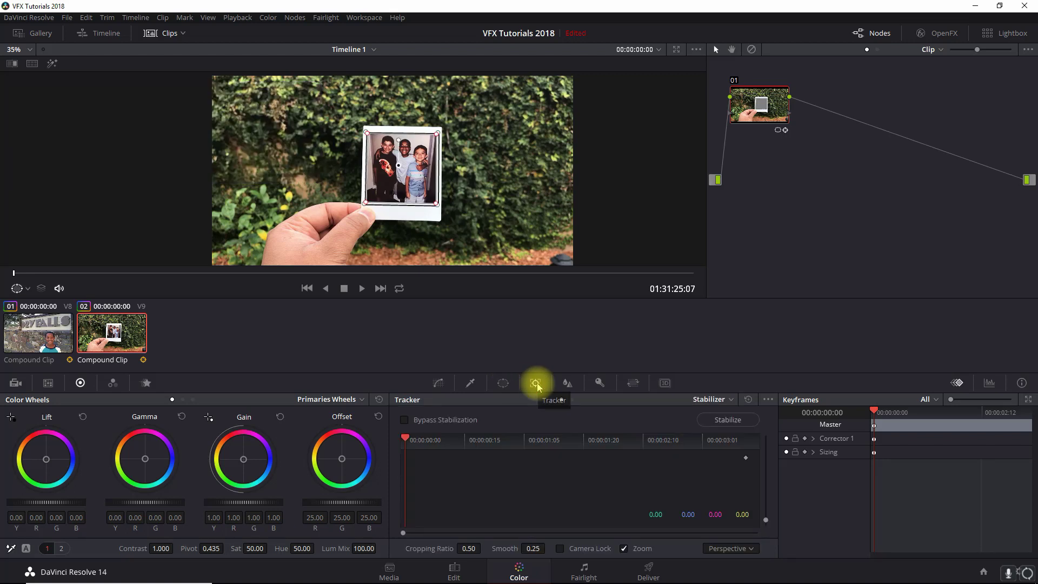
click(805, 438)
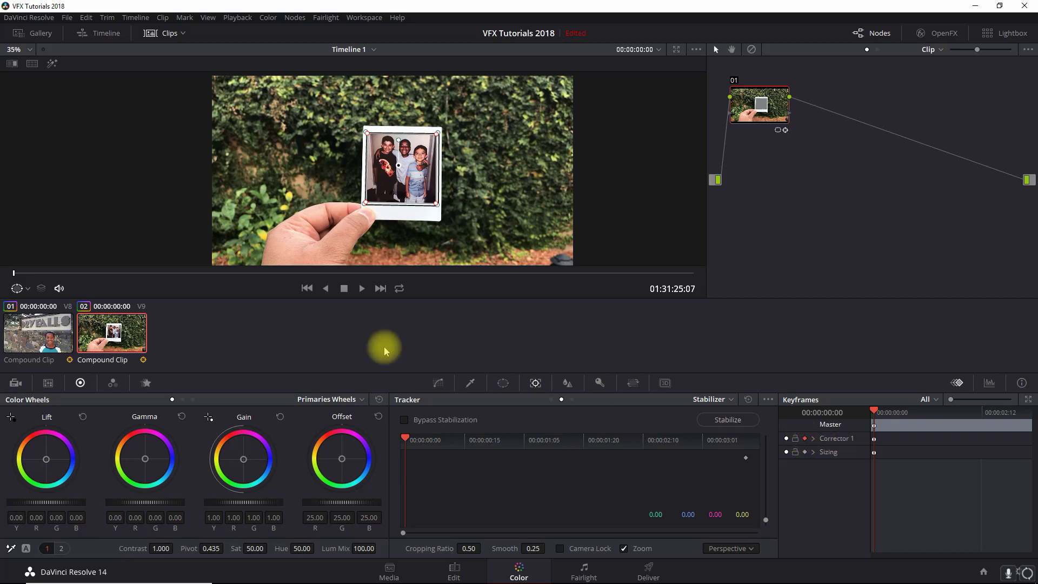
click(116, 274)
click(202, 274)
click(221, 273)
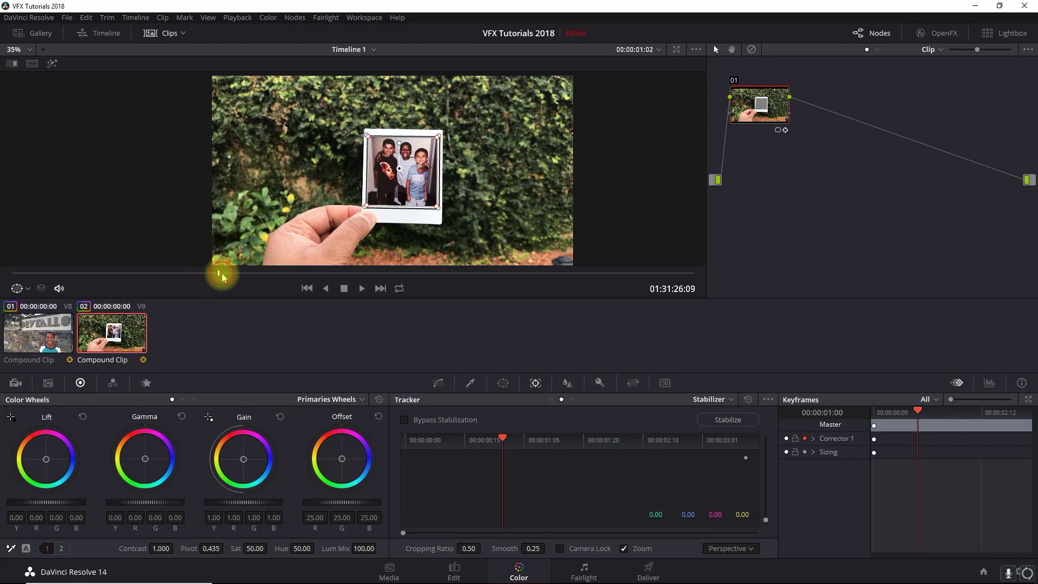
click(266, 274)
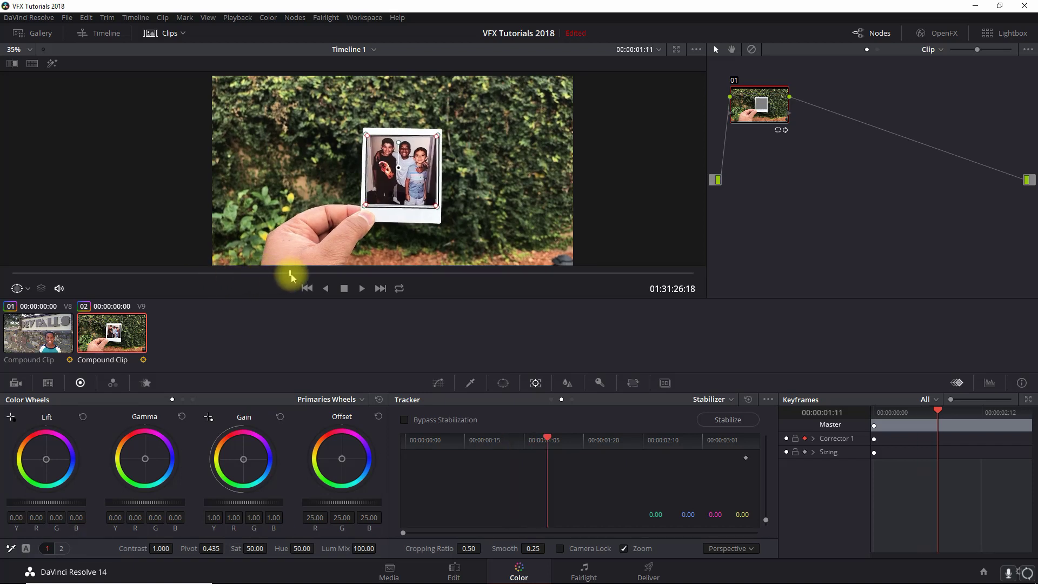
click(313, 273)
click(292, 273)
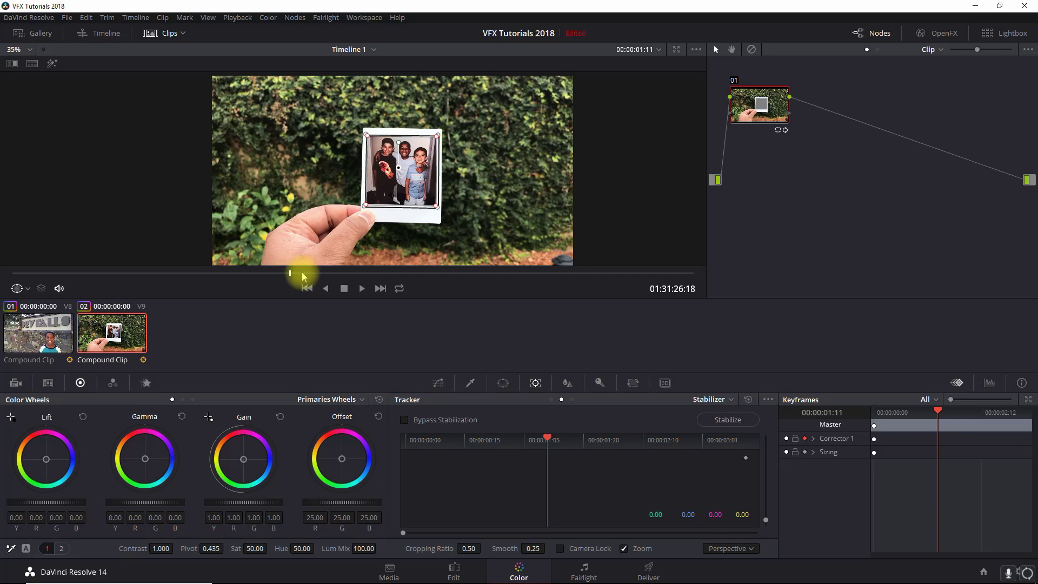
click(304, 273)
key(Left)
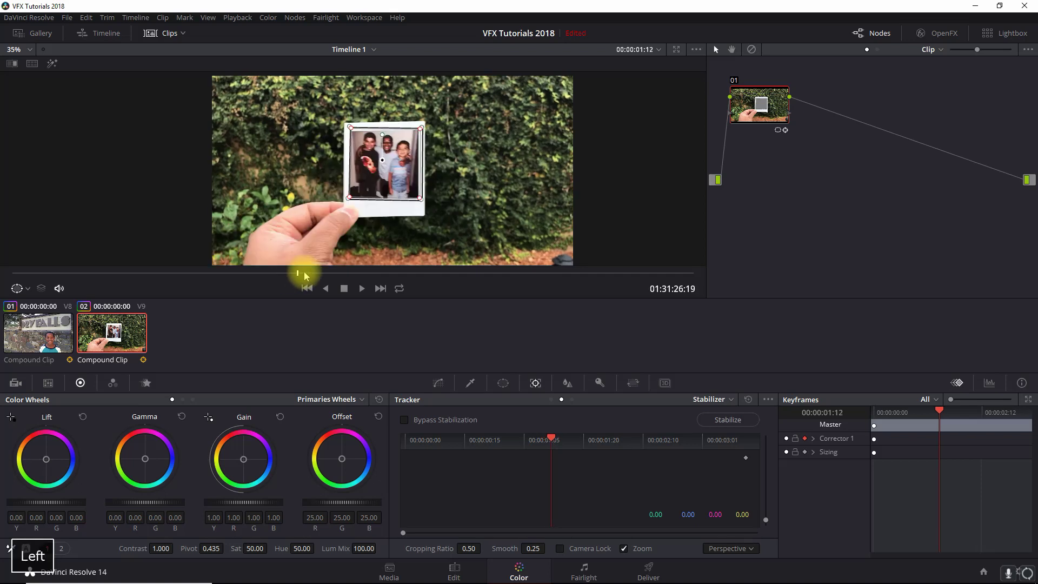
key(Left)
key(Left)
key(Right)
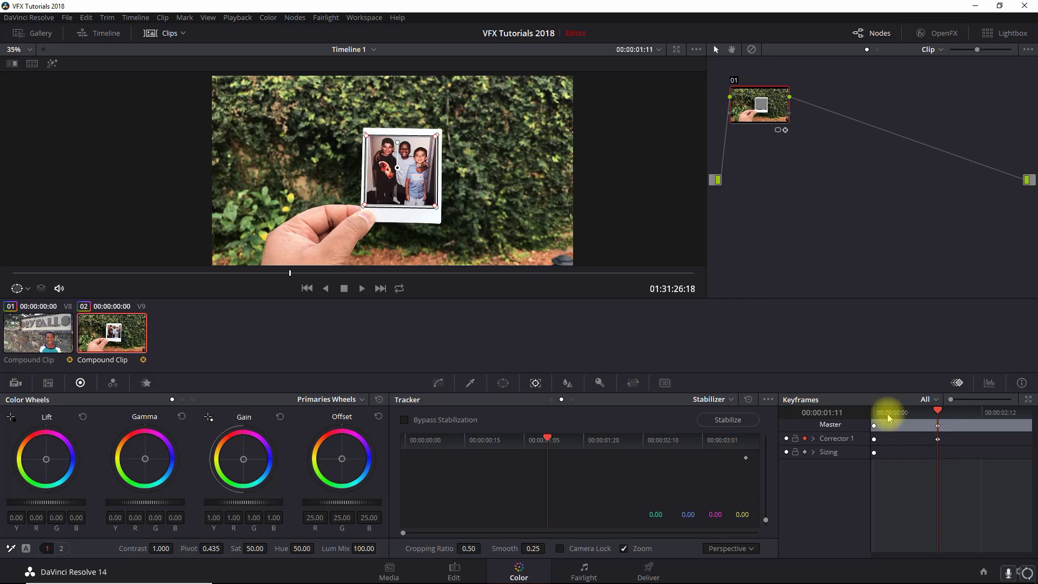
Compare the window against the Polaroid photo across frames 1:21 to 2:08
click(409, 273)
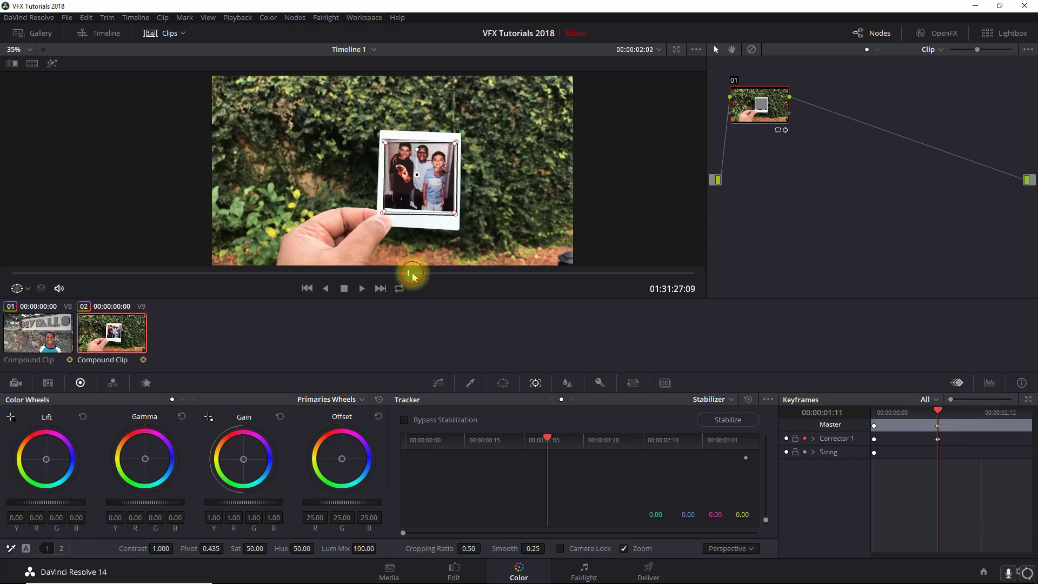
click(438, 273)
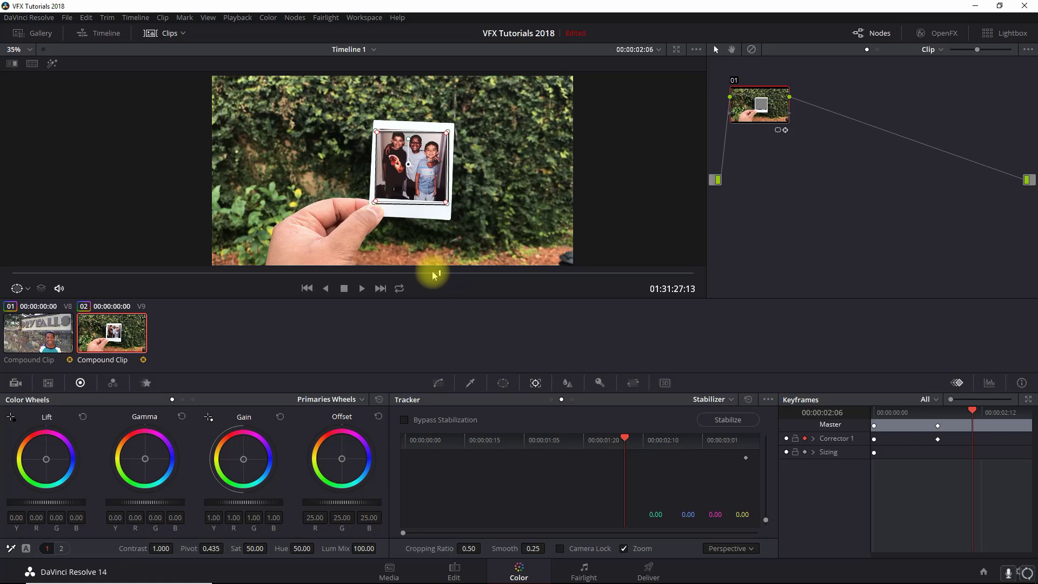
click(403, 273)
click(388, 273)
click(371, 274)
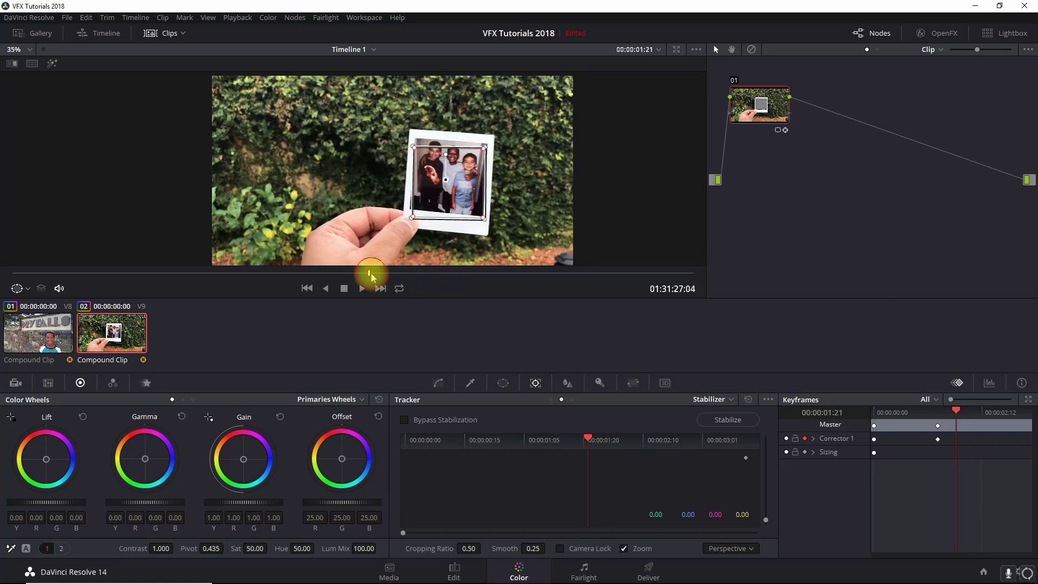
click(355, 273)
click(371, 273)
click(393, 273)
click(413, 273)
click(432, 273)
click(455, 273)
Check the tracking out to frame 2:21, then settle on frame 2:05
click(489, 273)
click(527, 273)
click(558, 273)
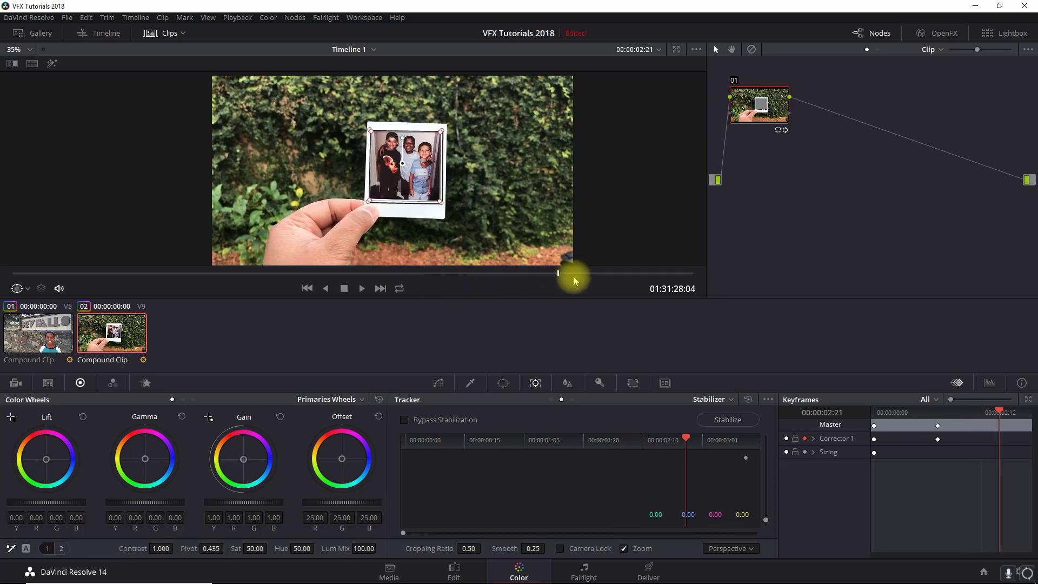
click(411, 273)
click(385, 273)
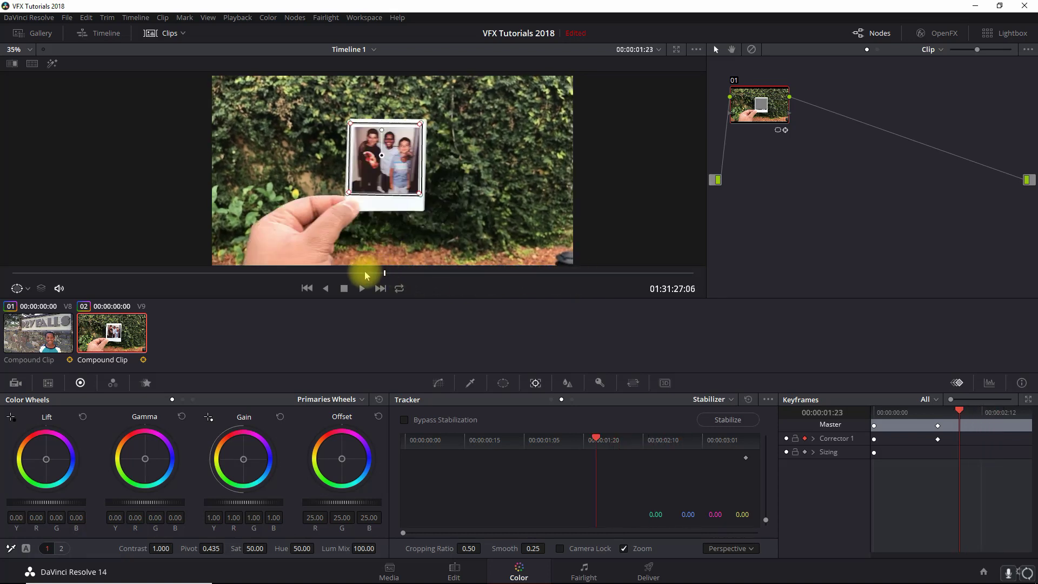
click(392, 273)
click(406, 273)
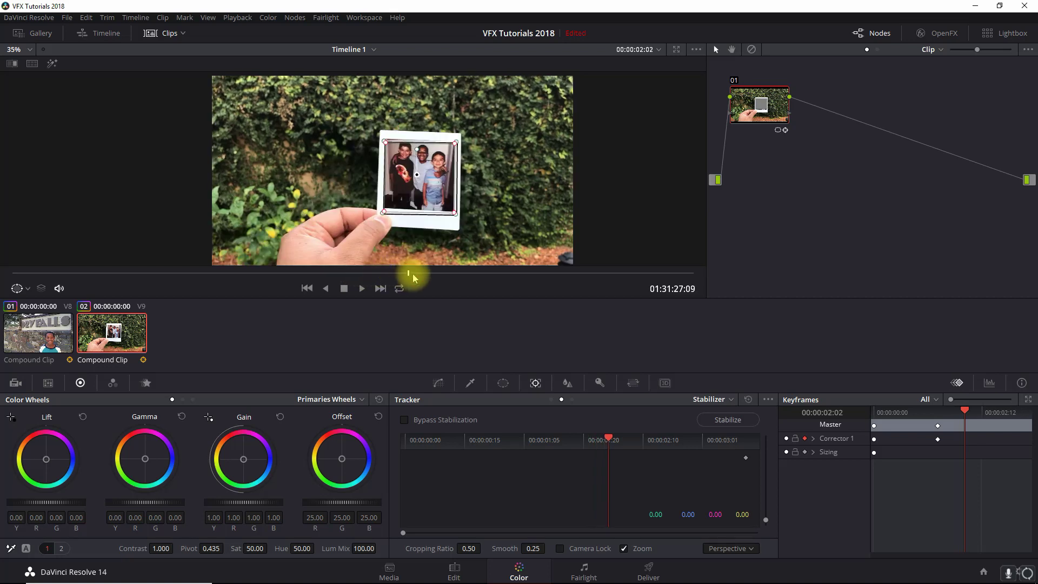
click(424, 273)
click(433, 274)
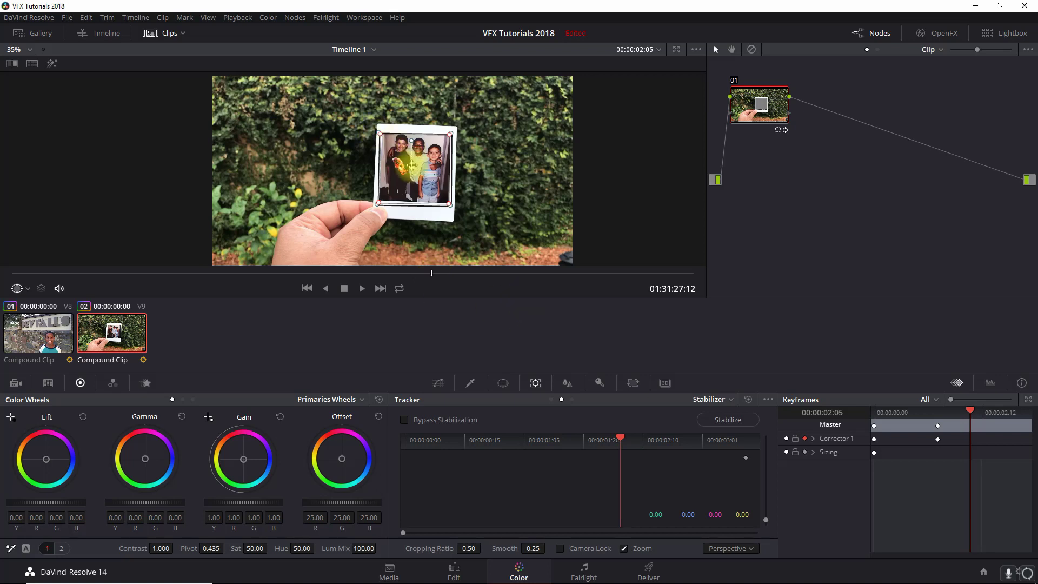
At frame 2:05, move the window onto the photo and rotate it to match the photo's tilt
drag(412, 165, 411, 163)
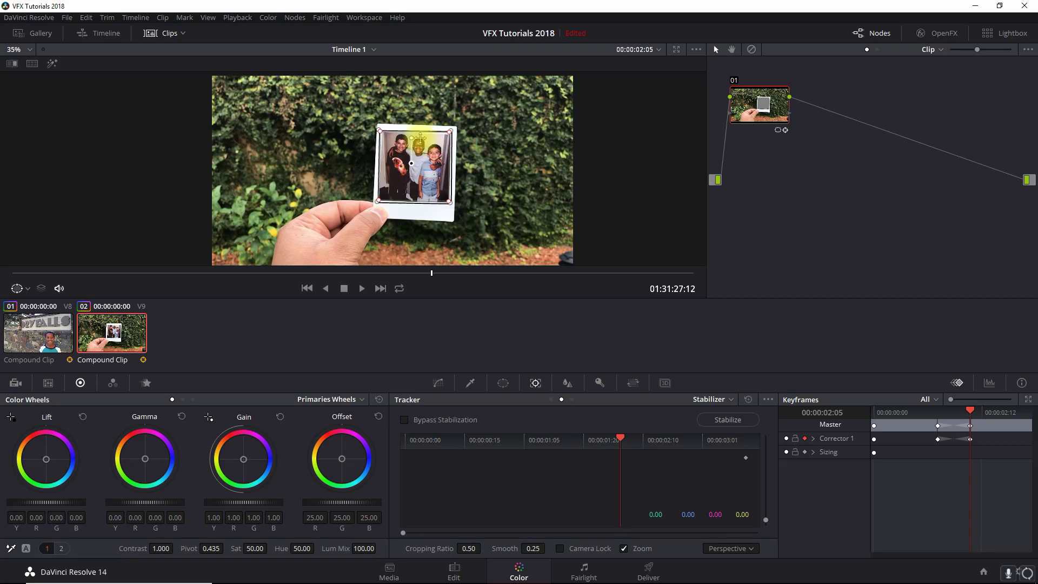
drag(410, 140, 413, 138)
scroll(411, 139, up, 5)
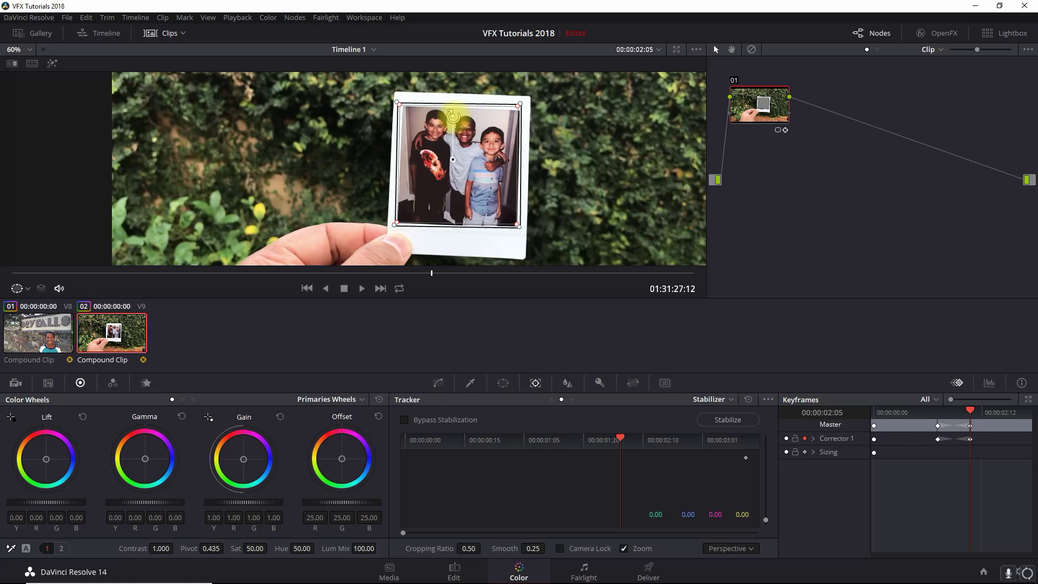
drag(453, 116, 455, 116)
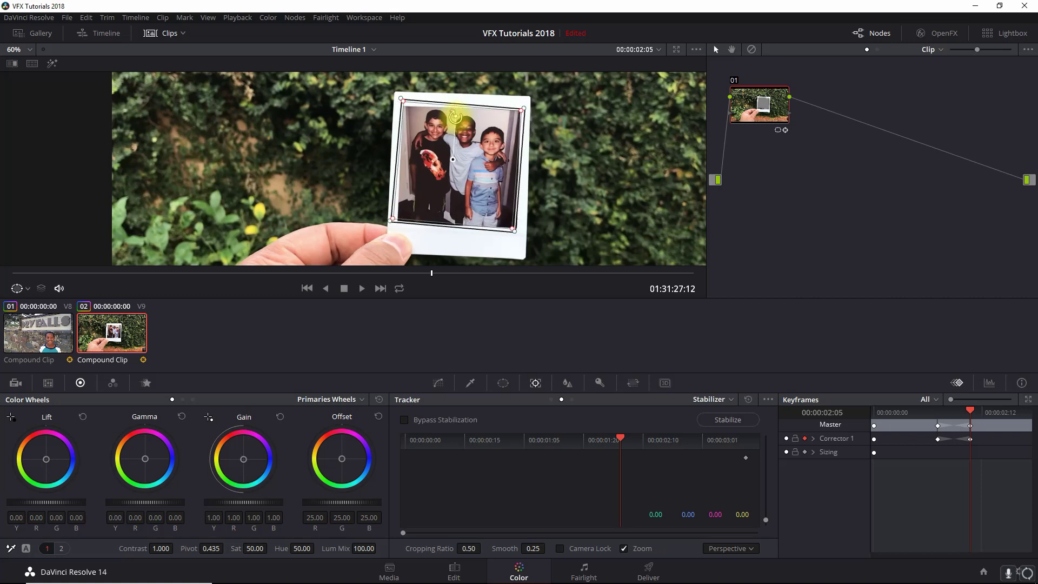
drag(455, 118, 453, 122)
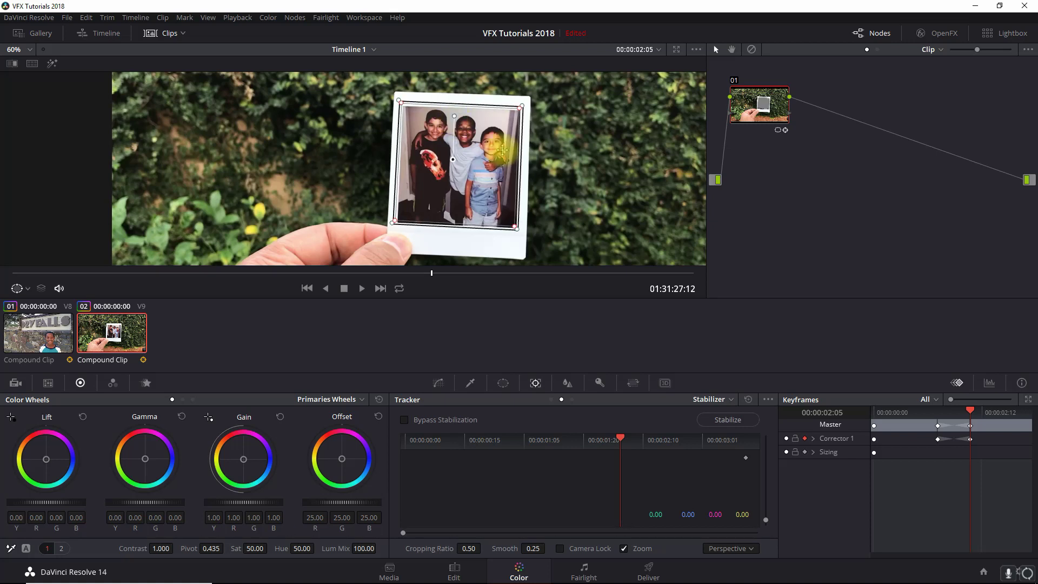
scroll(504, 150, down, 5)
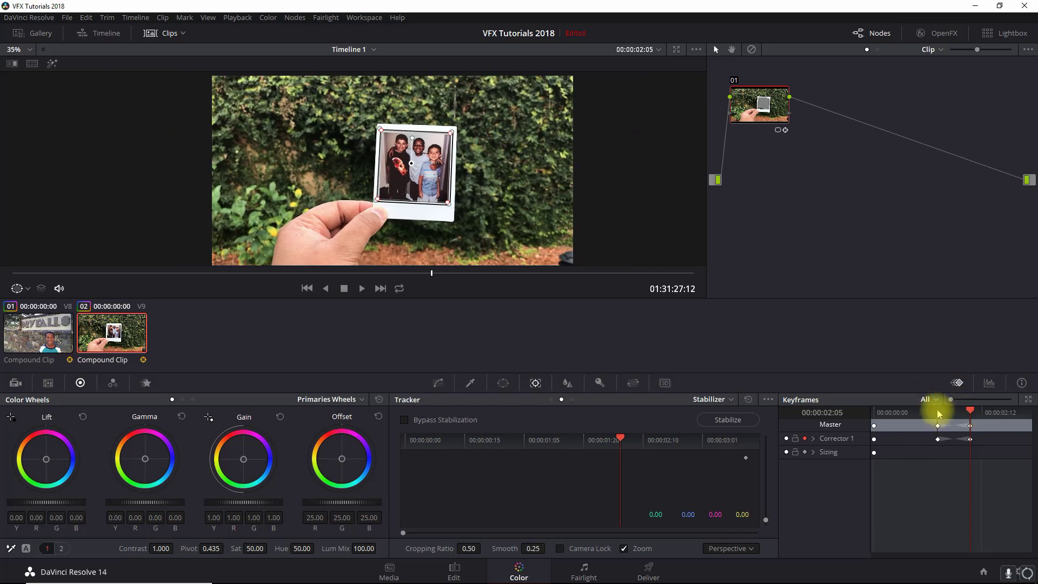
Go to frame 1:12 and rotate the window slightly to match the photo
click(937, 413)
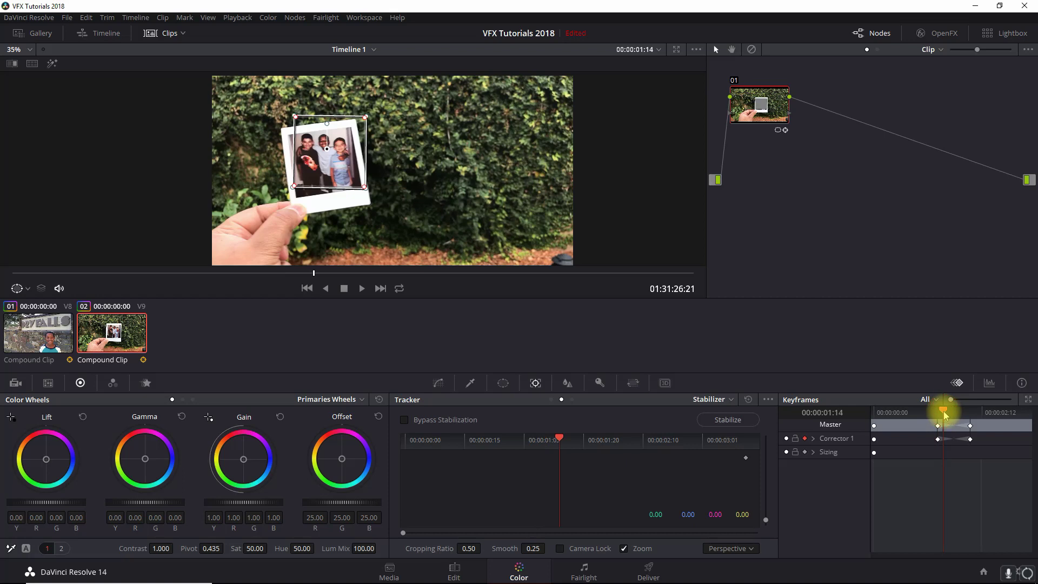
click(938, 412)
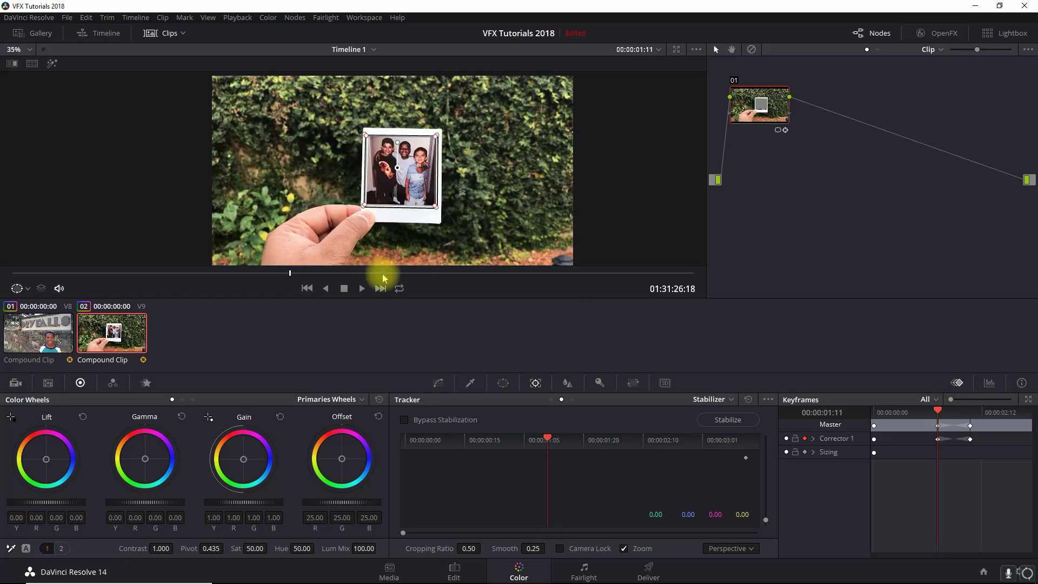
key(Right)
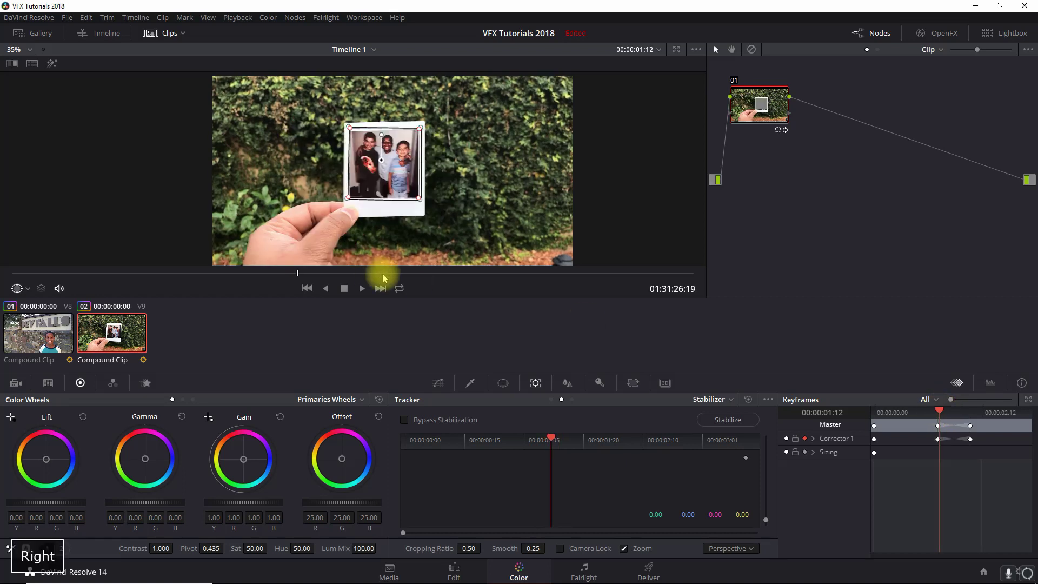
scroll(361, 161, up, 3)
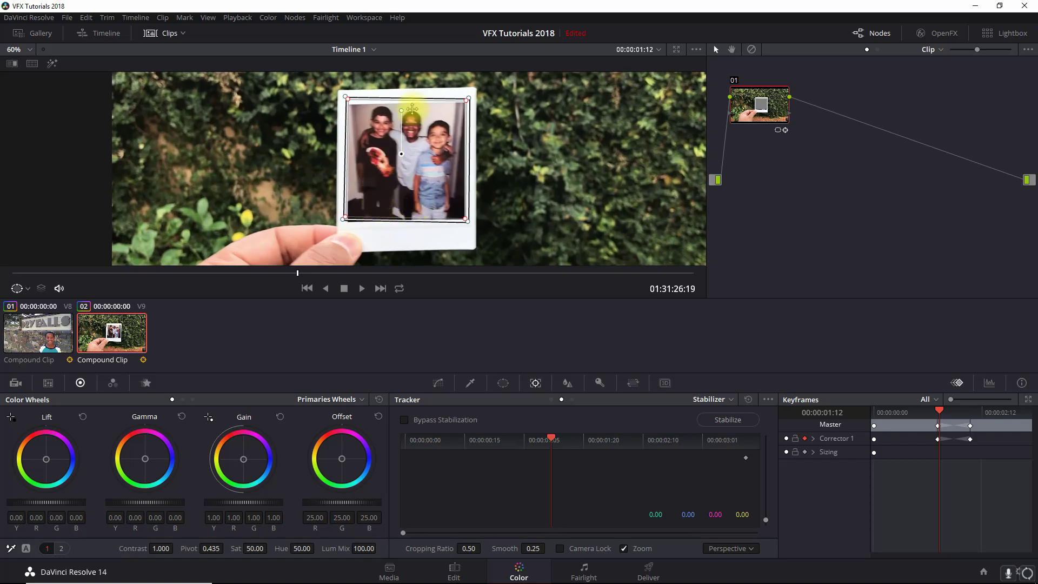
drag(401, 109, 400, 111)
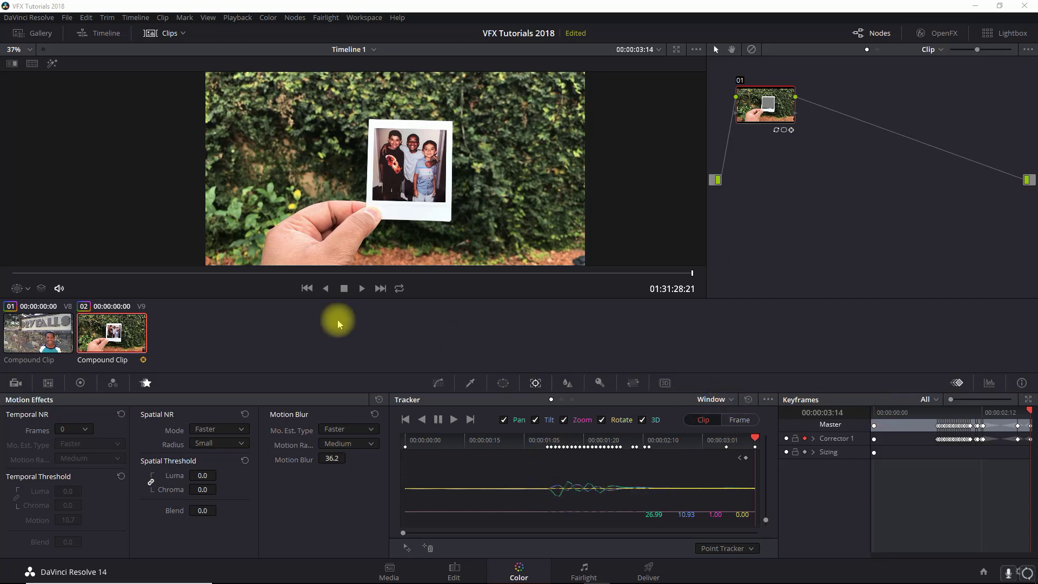
Copy the Polaroid clip's track data from the Tracker options menu
click(769, 404)
click(792, 475)
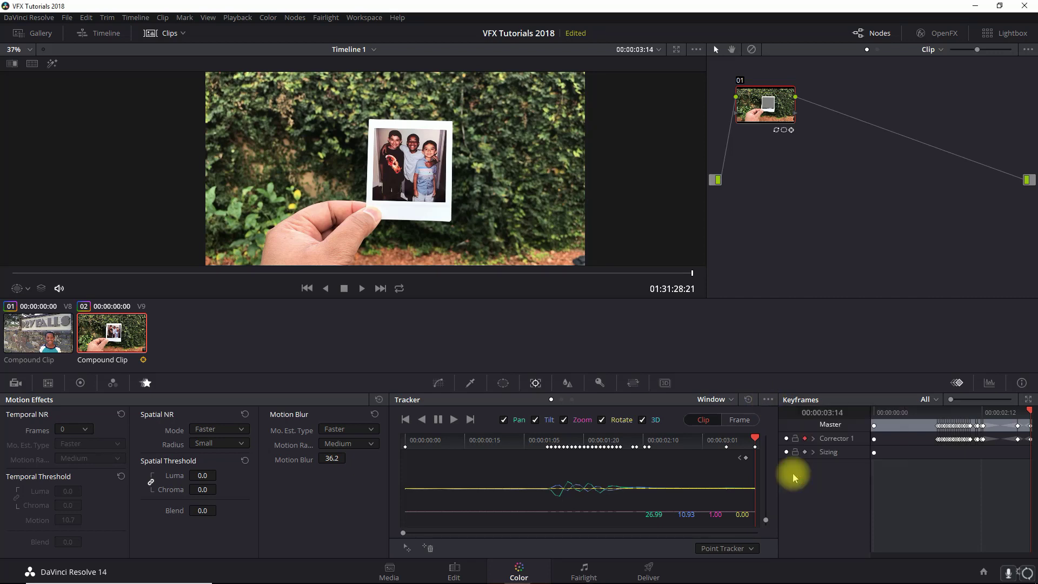
On clip 01, switch the Tracker to Stabilizer and paste the Polaroid track data
click(33, 333)
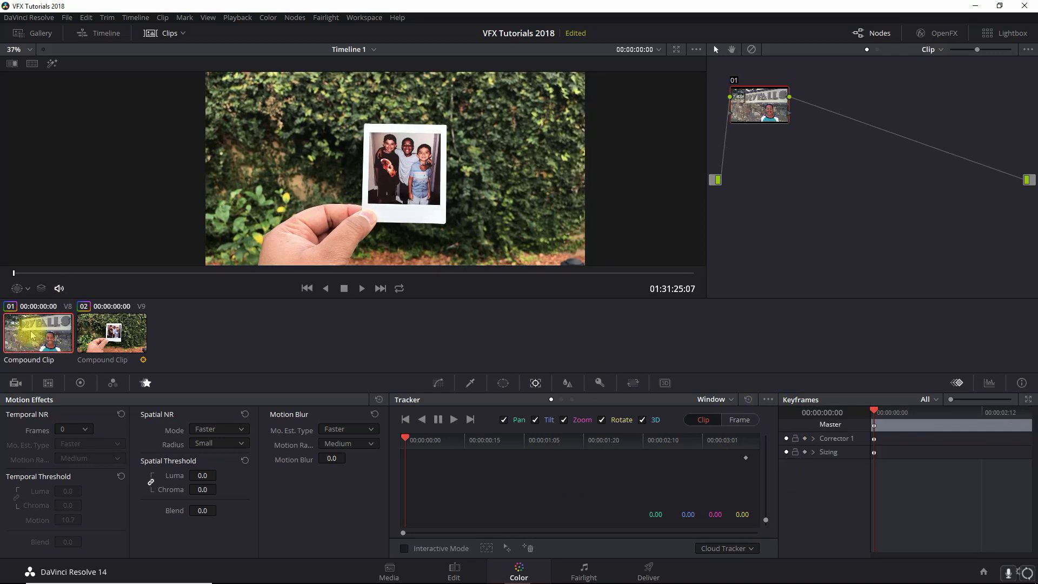
click(724, 398)
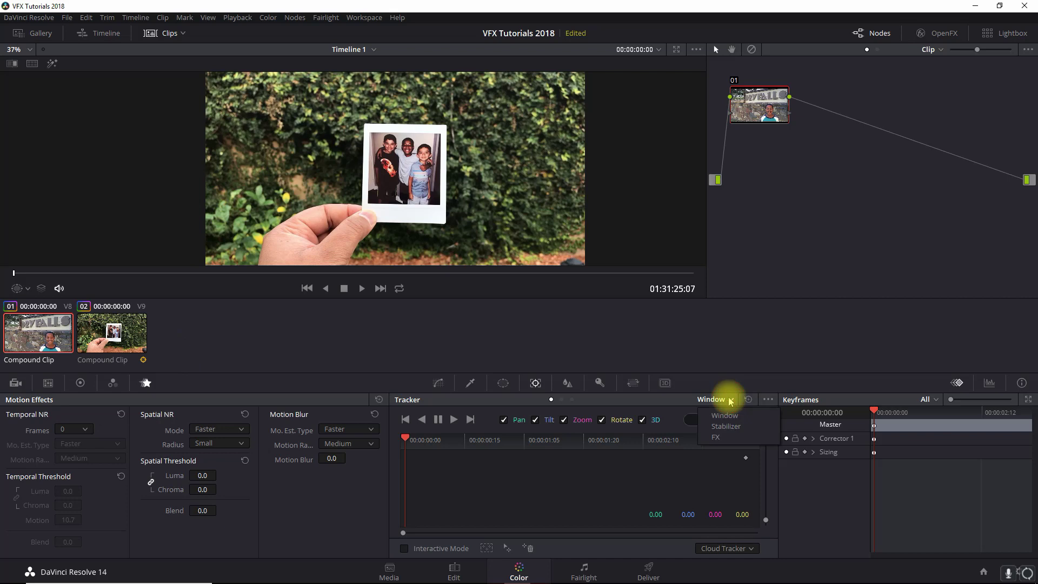
click(727, 427)
click(768, 400)
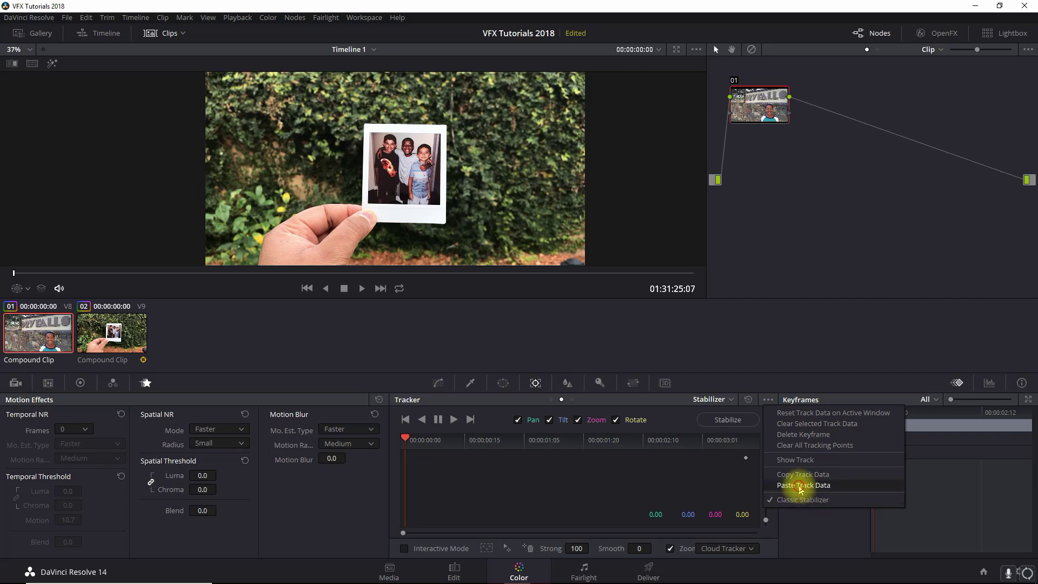
click(800, 486)
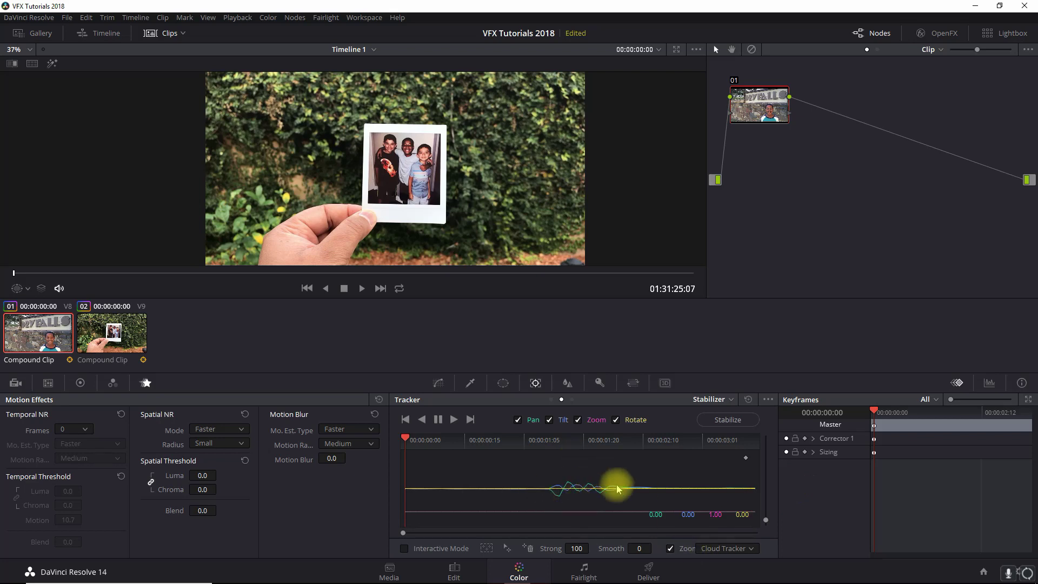
Select the Polaroid clip 02 and set its Tracker back to Window mode
click(103, 345)
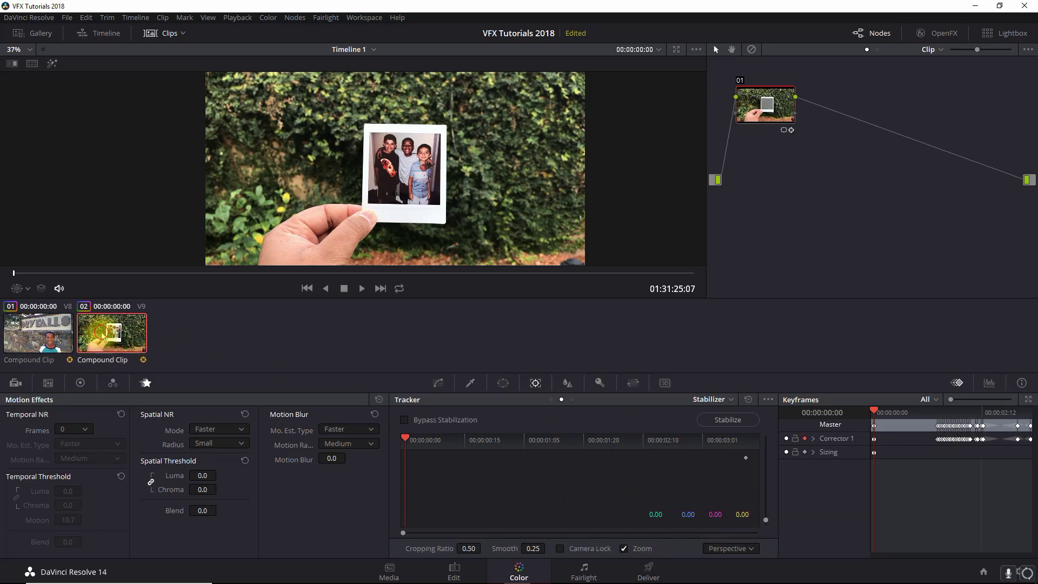
click(713, 399)
click(725, 417)
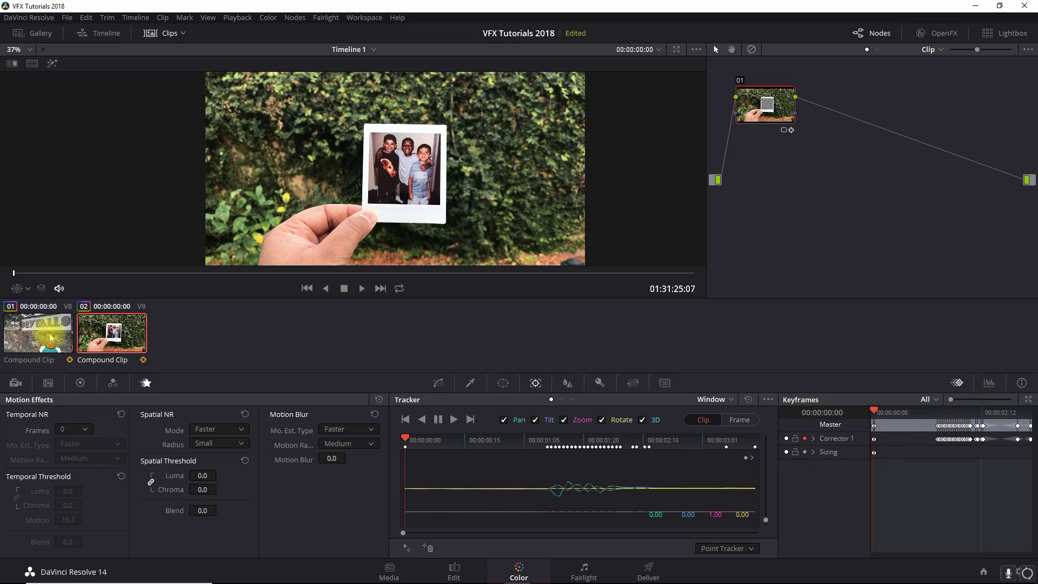
Stabilize clip 01 in Stabilizer mode with strength -100, then select the Polaroid clip
click(27, 331)
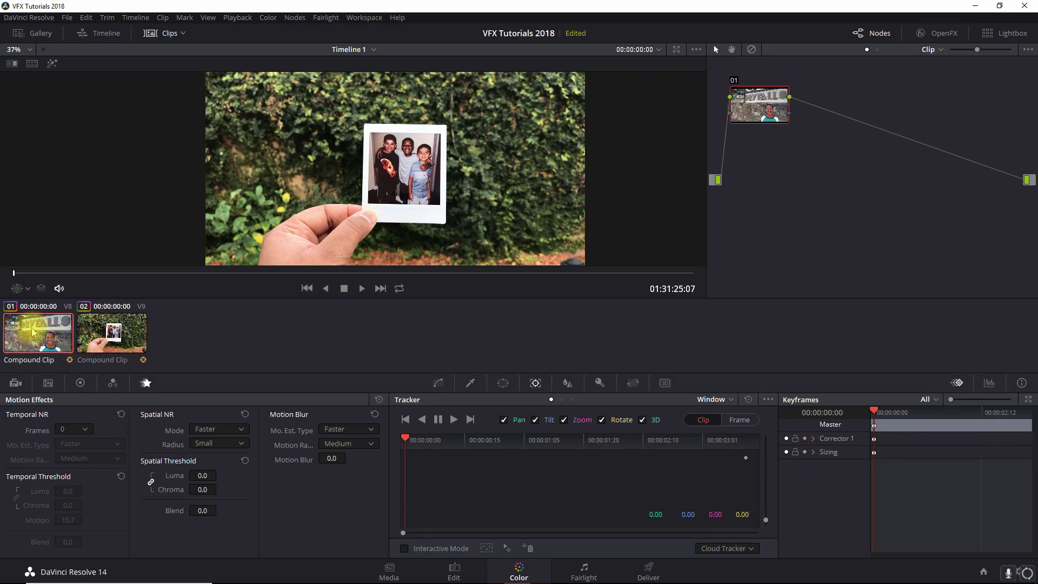
click(711, 400)
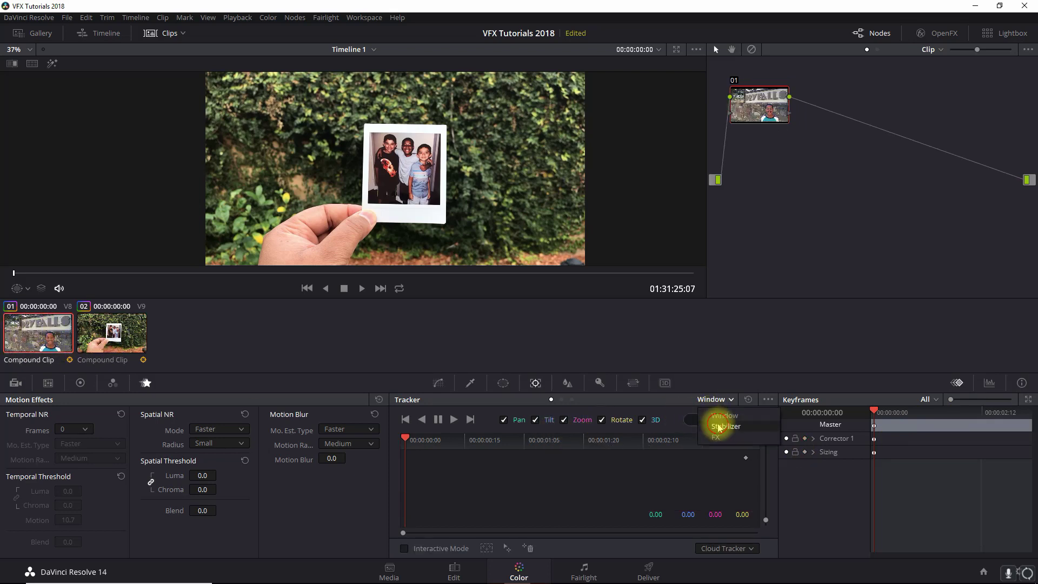
click(721, 423)
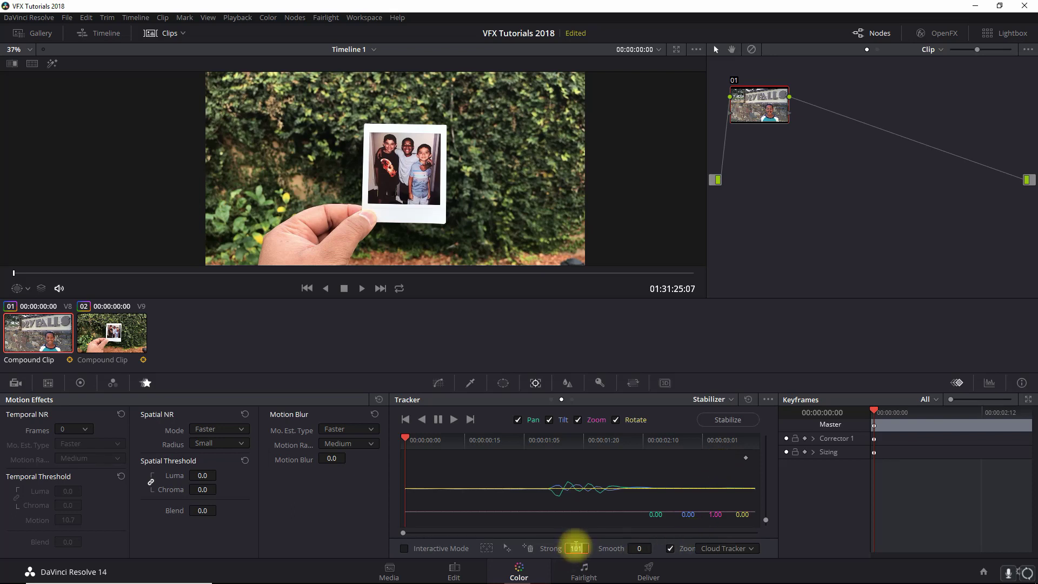
key(BackSpace)
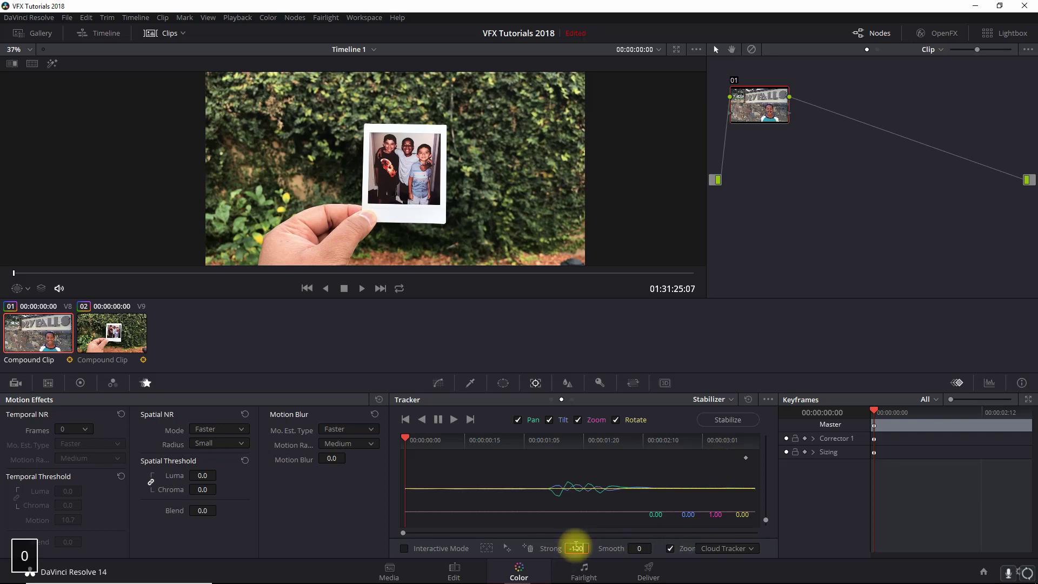
click(738, 420)
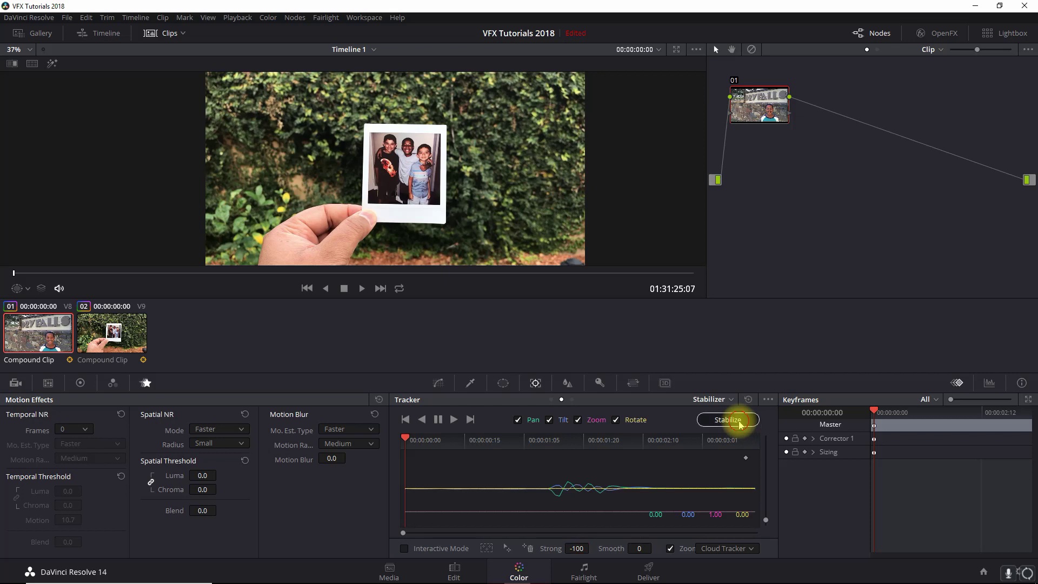
click(110, 334)
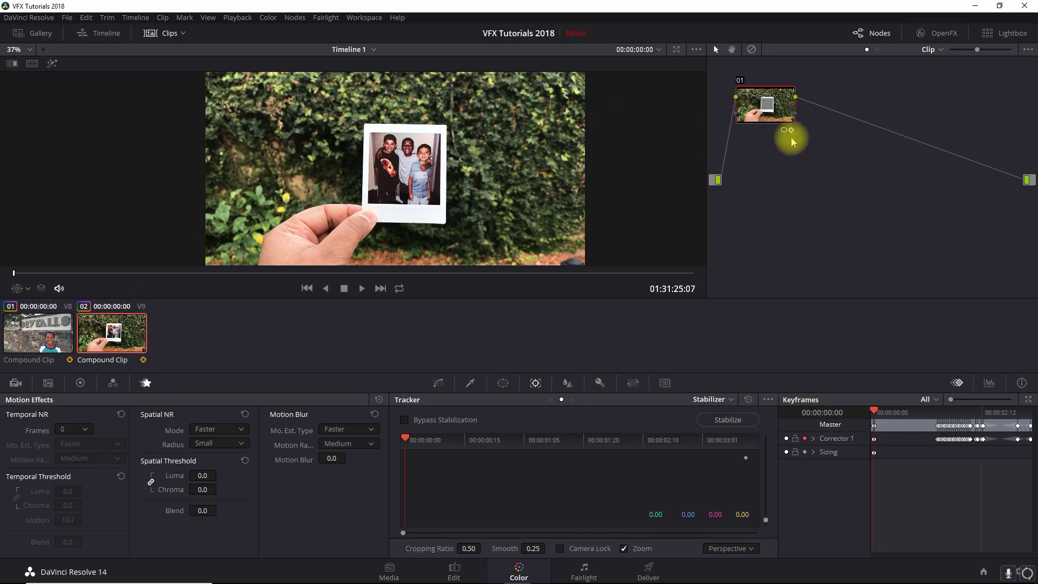
Add an alpha output to the node graph and connect node 01's key to it
right_click(863, 157)
click(926, 195)
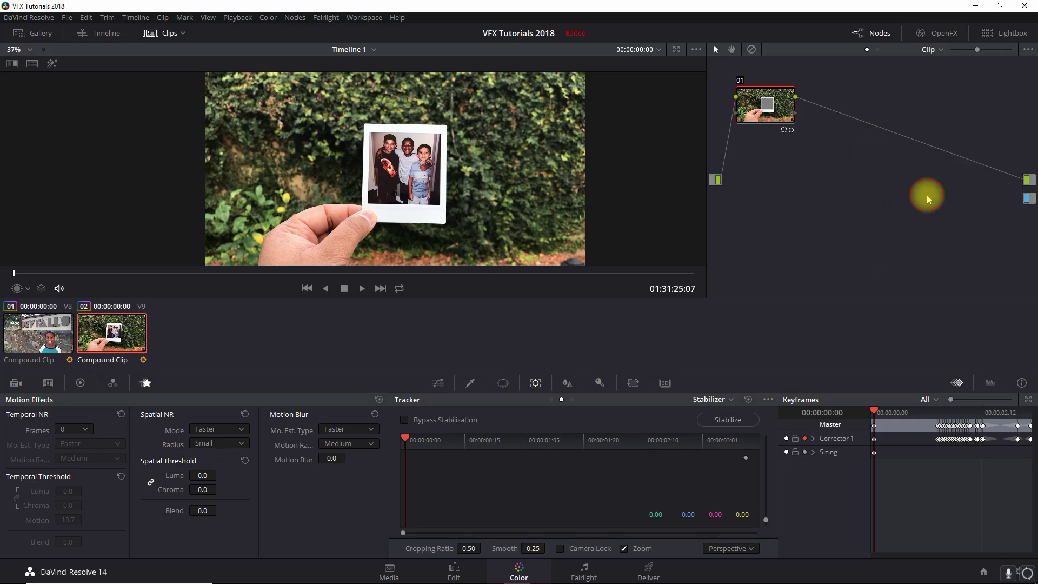
drag(795, 115, 1029, 205)
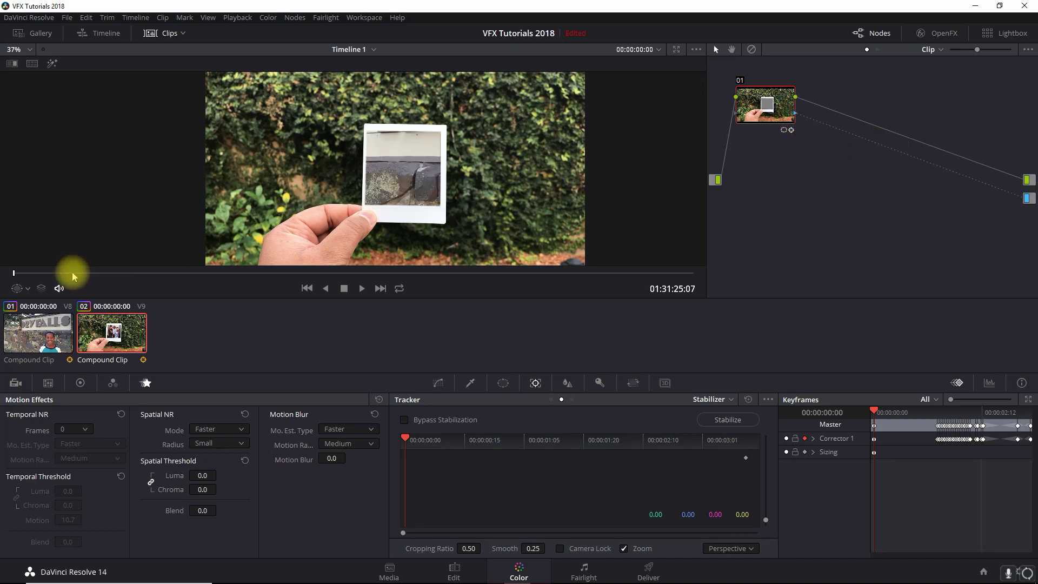
Play and scrub the composite to check the footage inside the Polaroid, then go to the Edit page
click(361, 288)
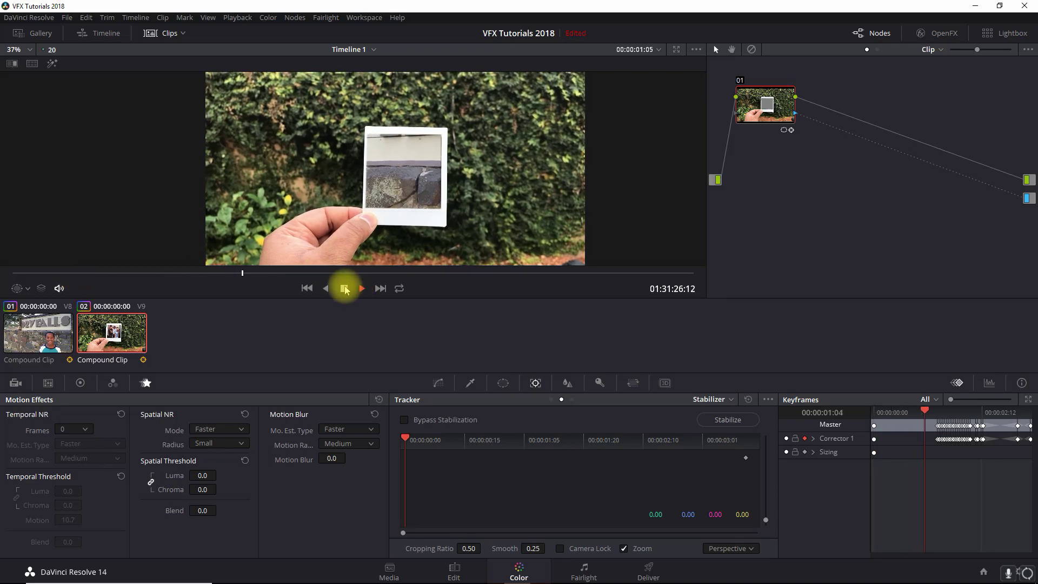
click(345, 289)
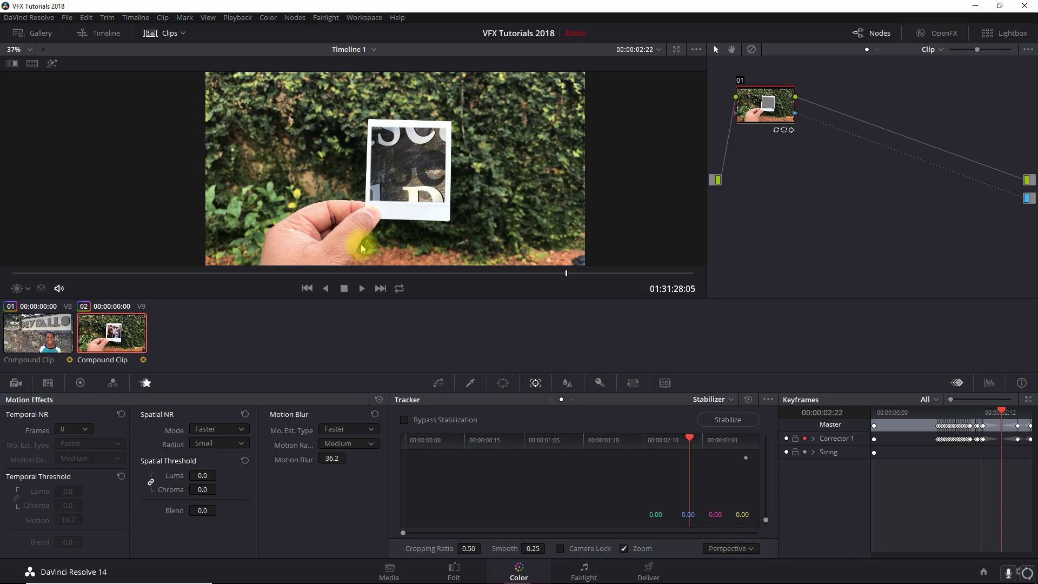
click(212, 274)
drag(212, 273, 305, 273)
click(194, 275)
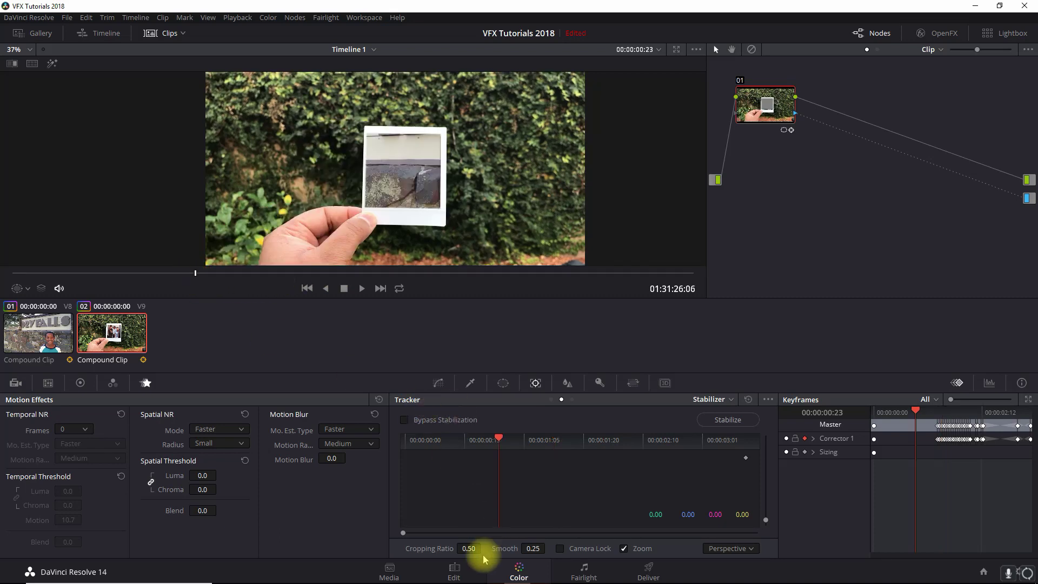
click(453, 570)
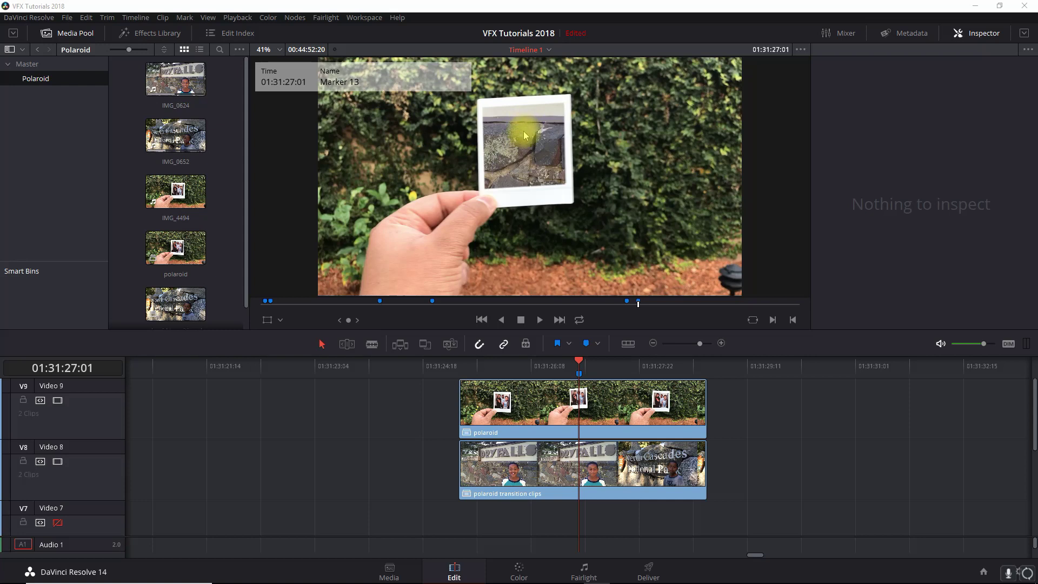
Open the V8 'polaroid transition clips' compound clip in the timeline
click(592, 460)
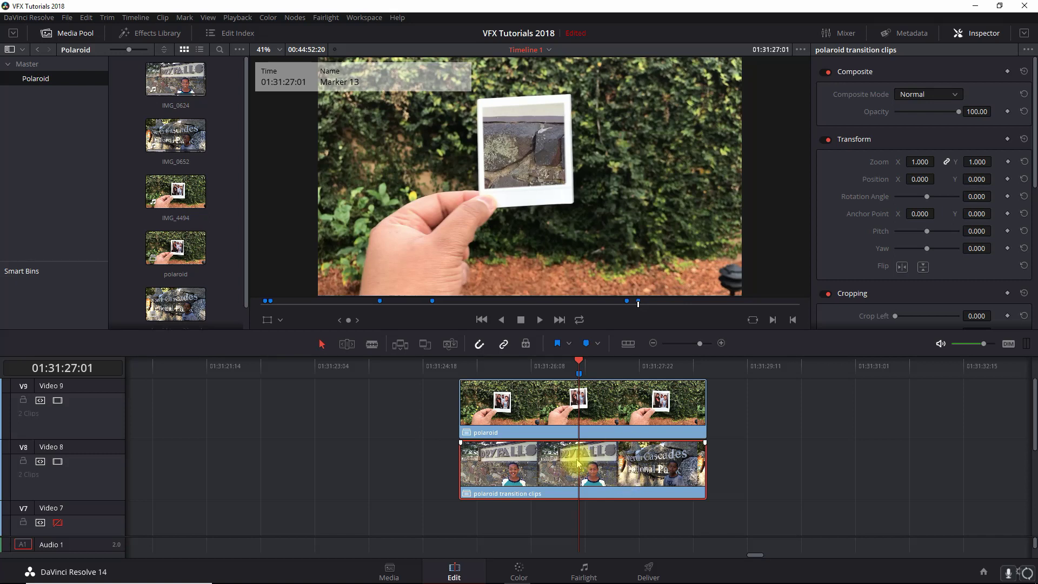
right_click(609, 456)
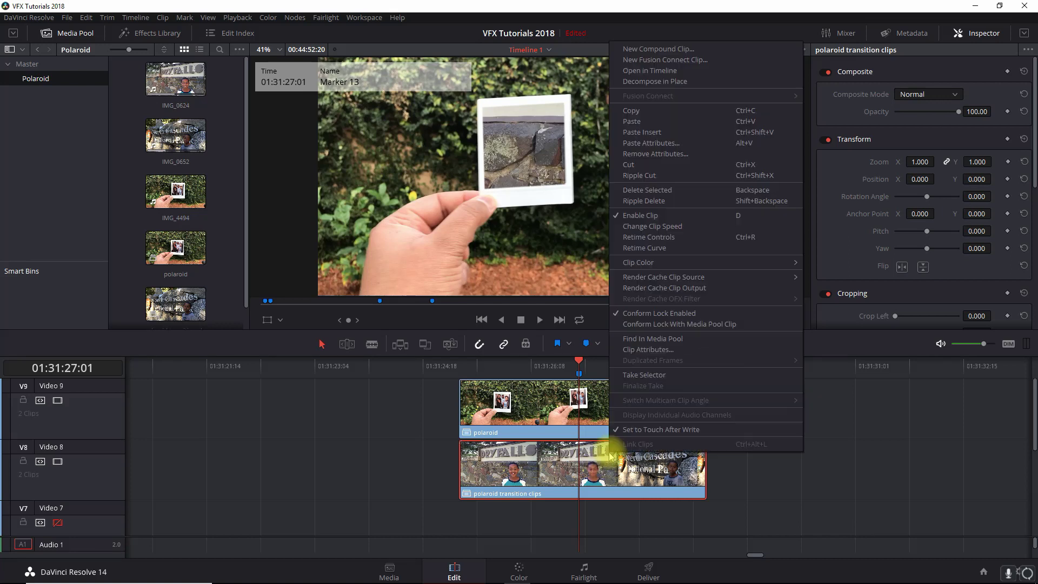
click(665, 71)
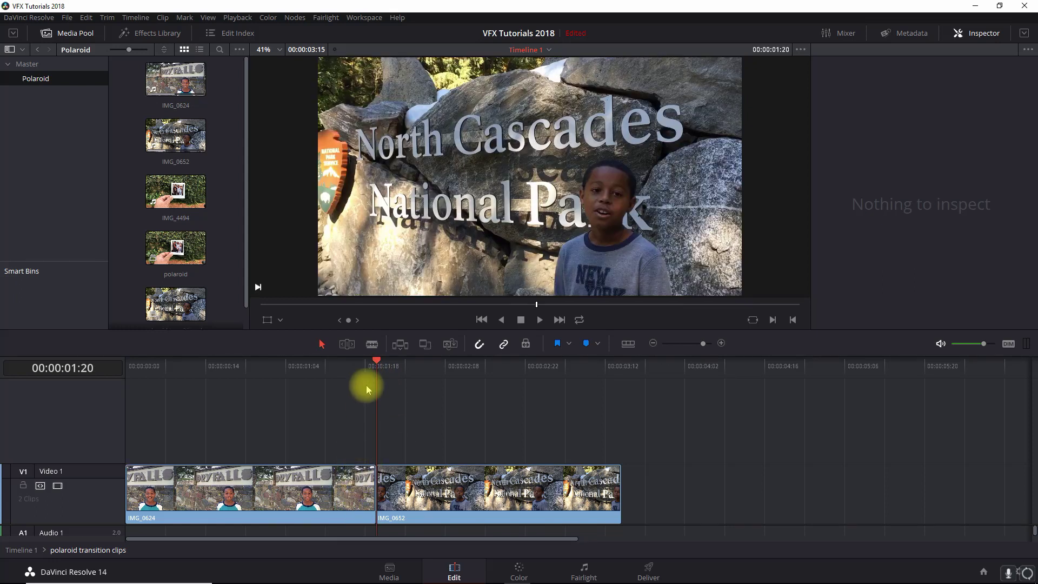
Shrink IMG_0624 to 0.620 zoom
key(Left)
click(343, 481)
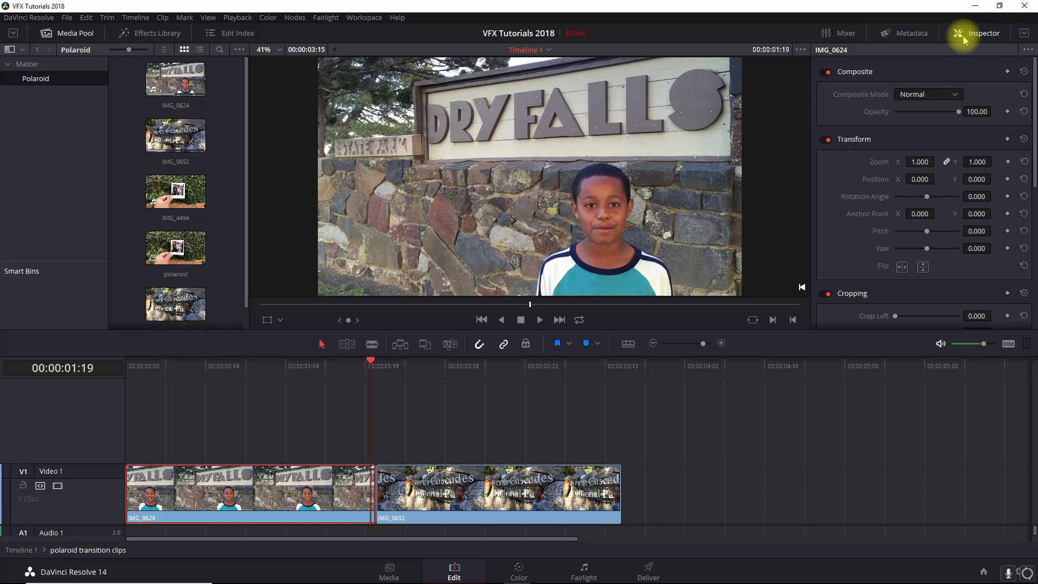
drag(920, 162, 882, 163)
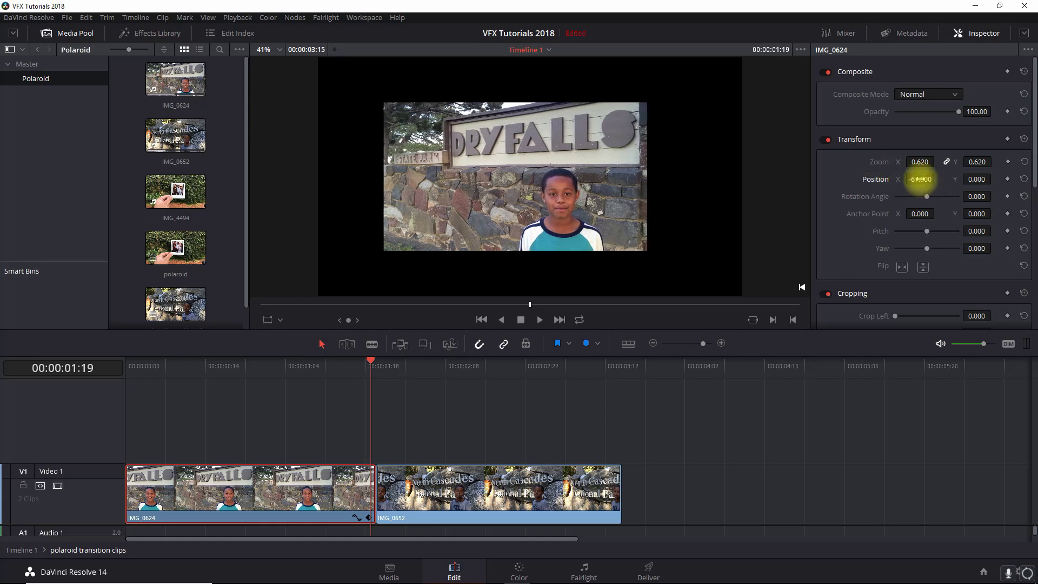
Shrink IMG_0652 to 0.640 zoom and shift it left to about -42 Position X
key(Right)
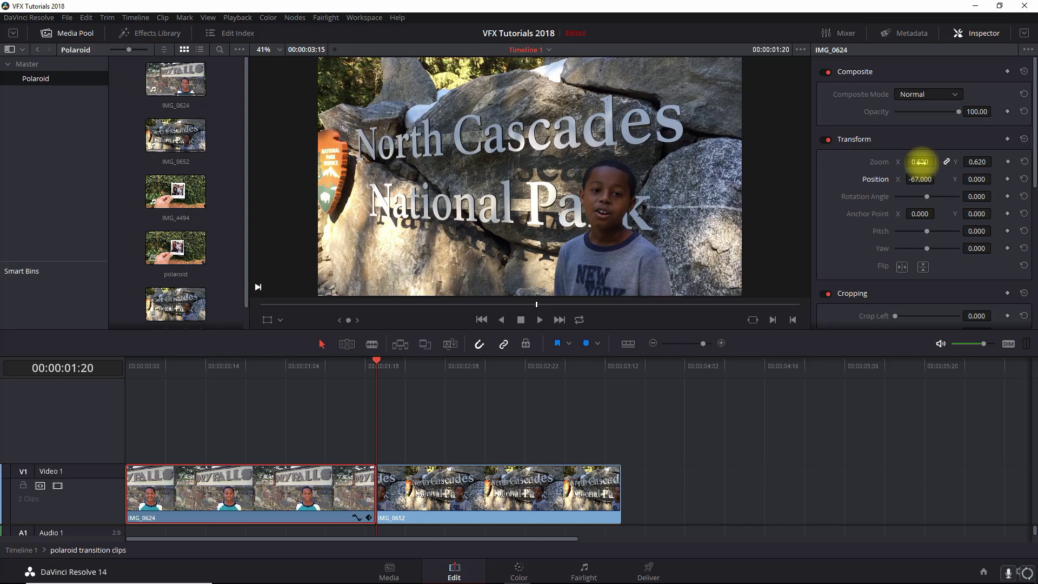
click(531, 473)
mouse_move(927, 162)
mouse_down()
mouse_move(910, 162)
mouse_move(929, 172)
mouse_move(915, 178)
mouse_up()
key(Left)
key(Right)
key(Left)
key(Right)
drag(928, 179, 928, 180)
key(Left)
key(Right)
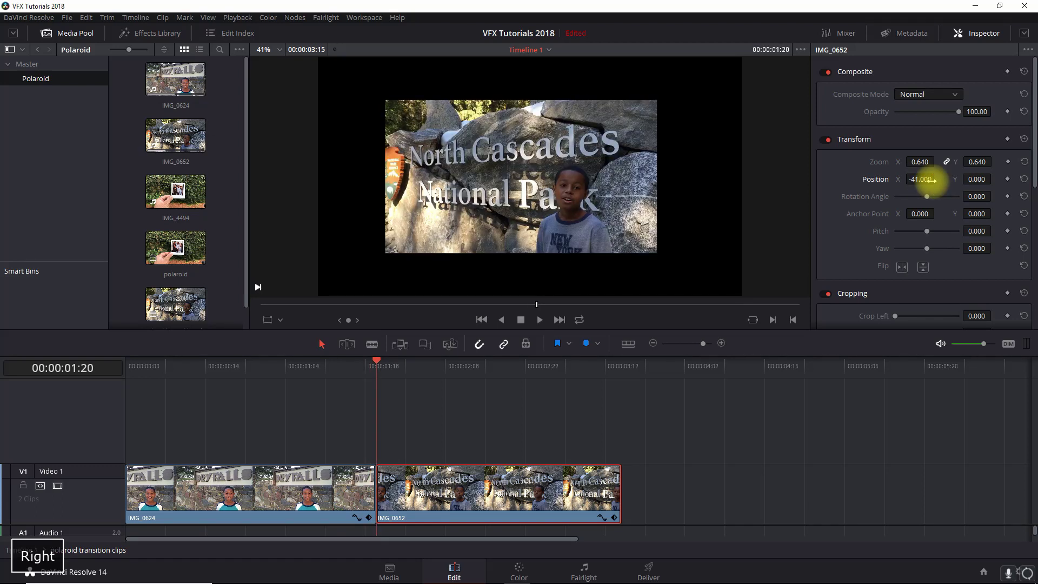
key(Left)
key(Right)
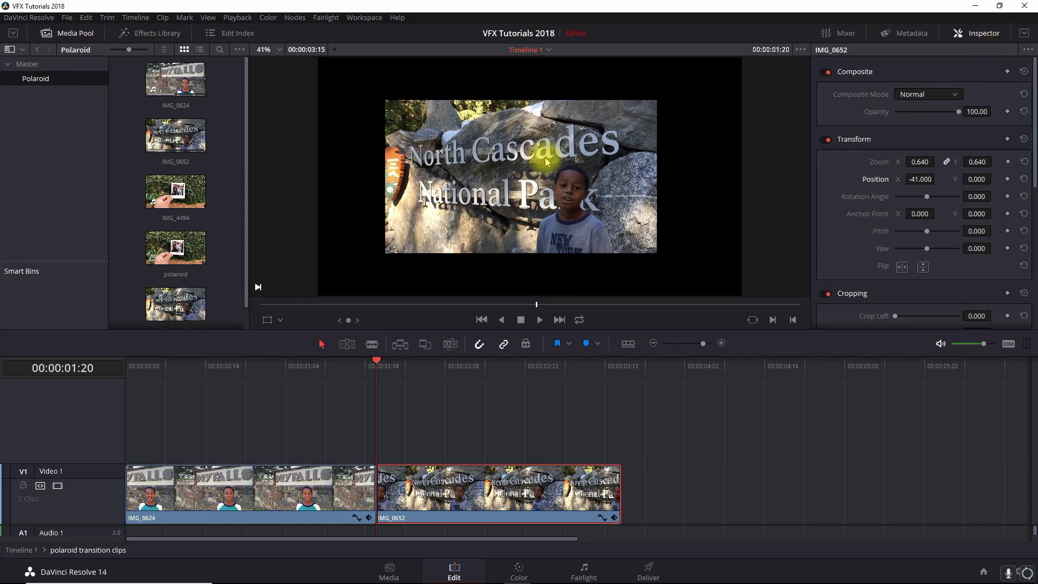
Lower IMG_0624's opacity and set IMG_0652's opacity to 82.00
click(326, 373)
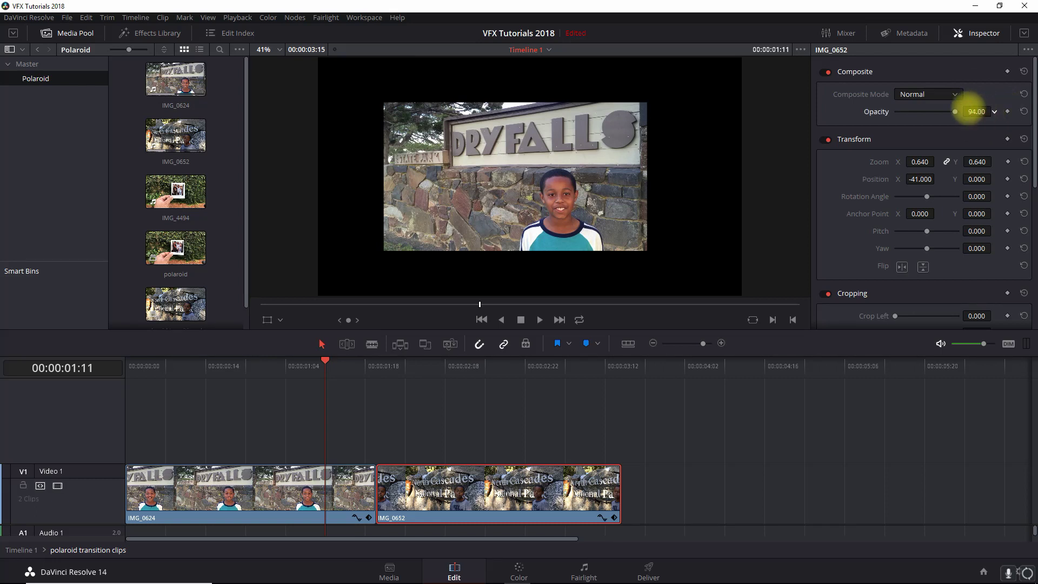
click(348, 488)
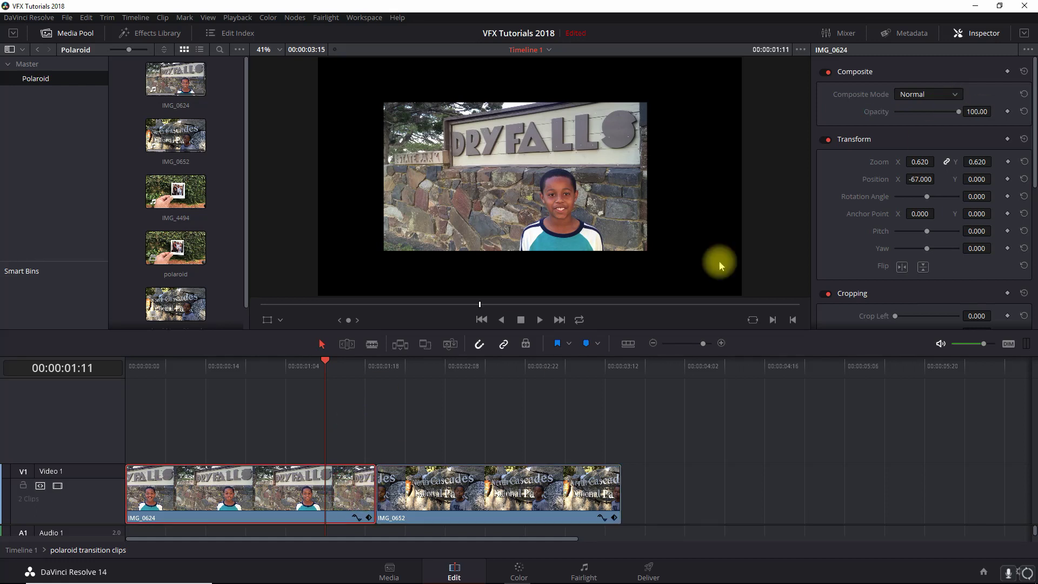
click(979, 111)
drag(969, 111, 938, 98)
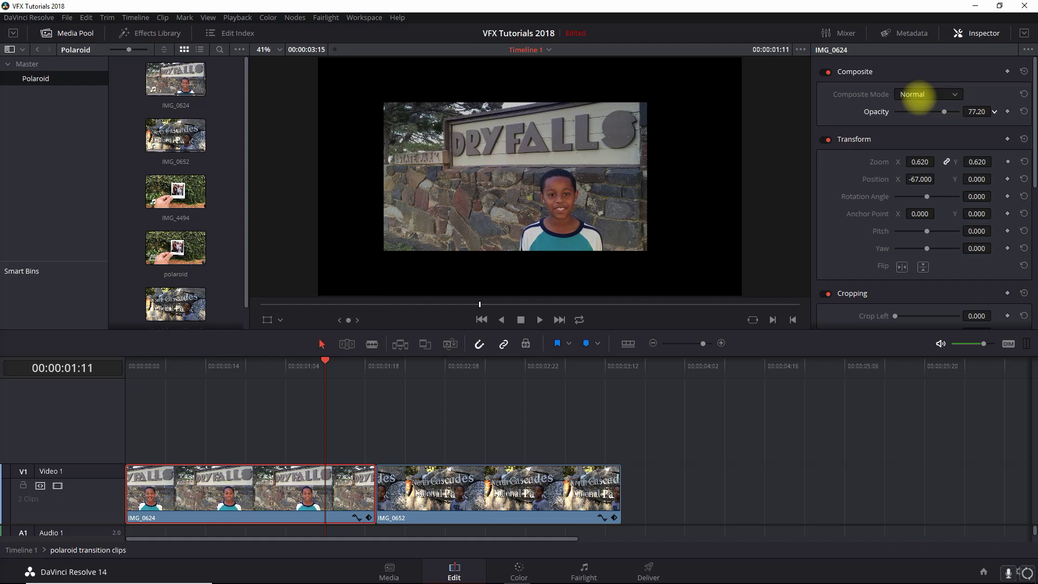
click(503, 487)
click(979, 112)
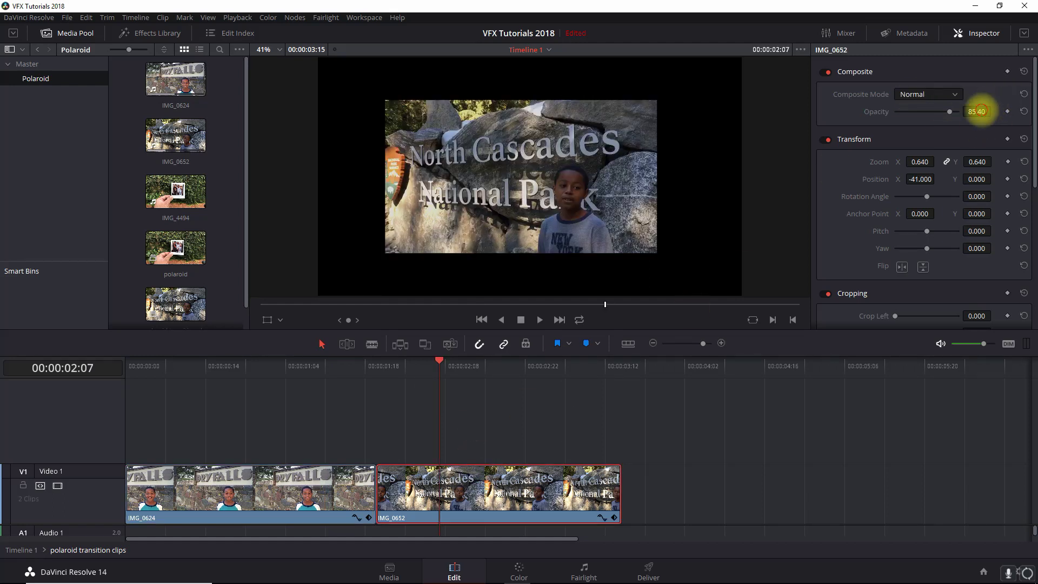
click(312, 366)
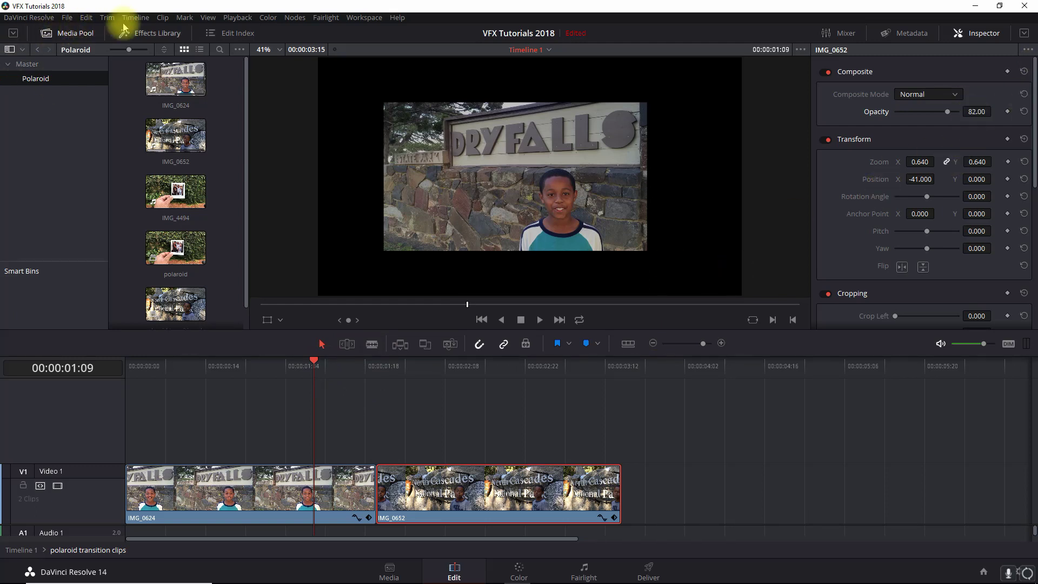
click(150, 33)
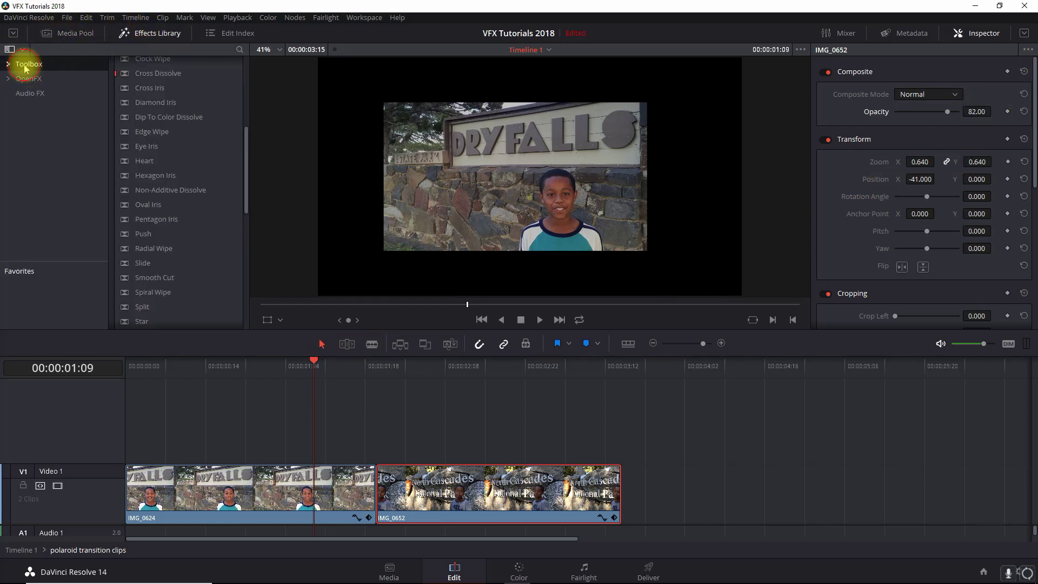
Add a Cross Dissolve at the cut between IMG_0624 and IMG_0652 and shorten it
click(37, 79)
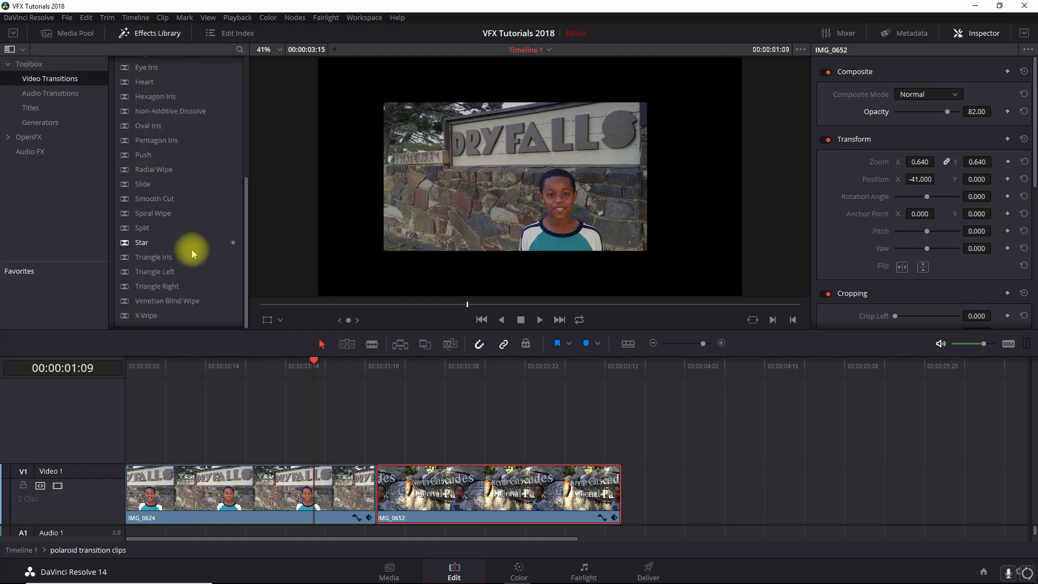
scroll(204, 245, up, 5)
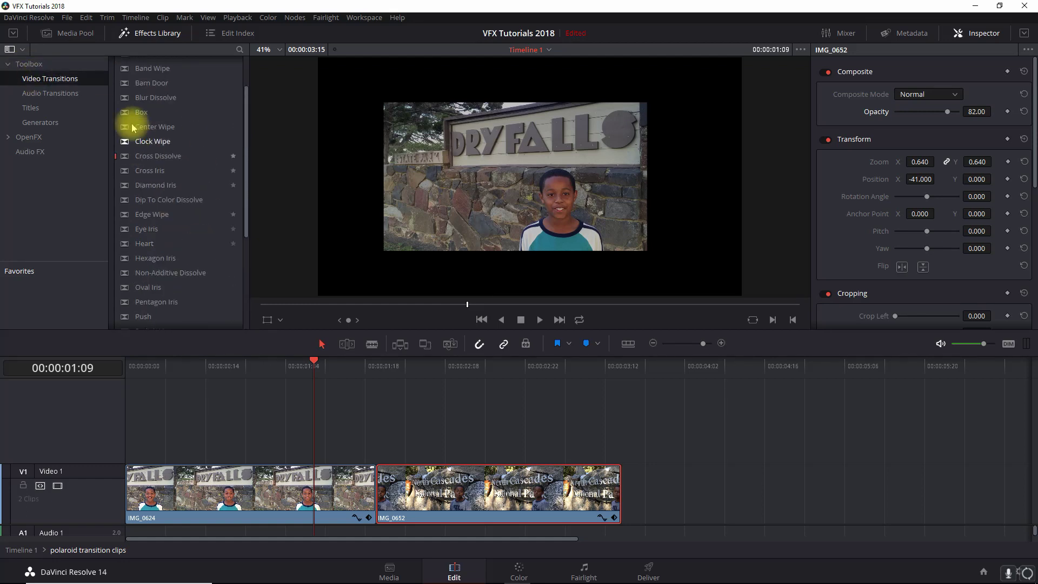
drag(139, 156, 369, 483)
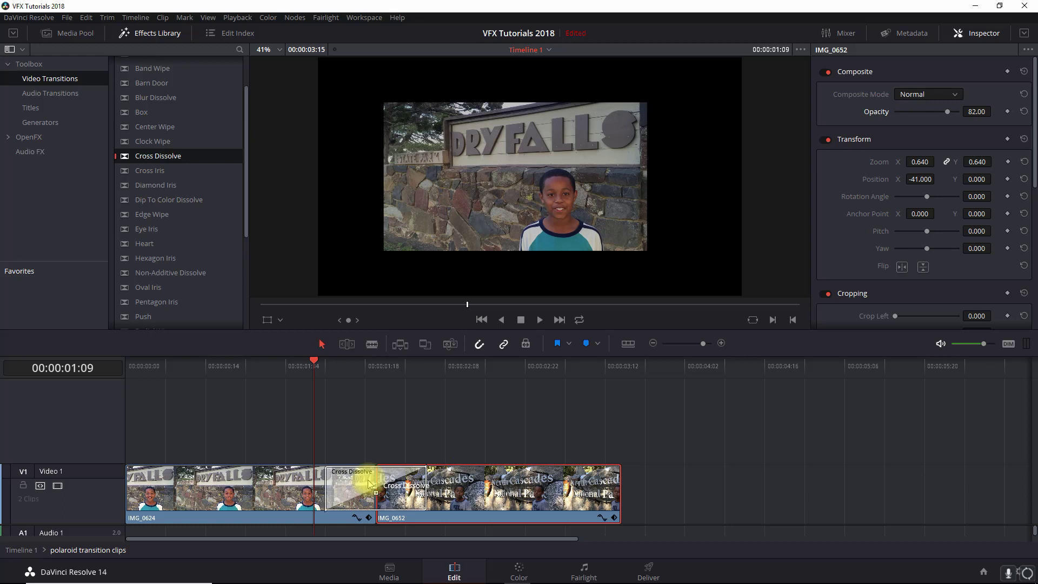
click(341, 492)
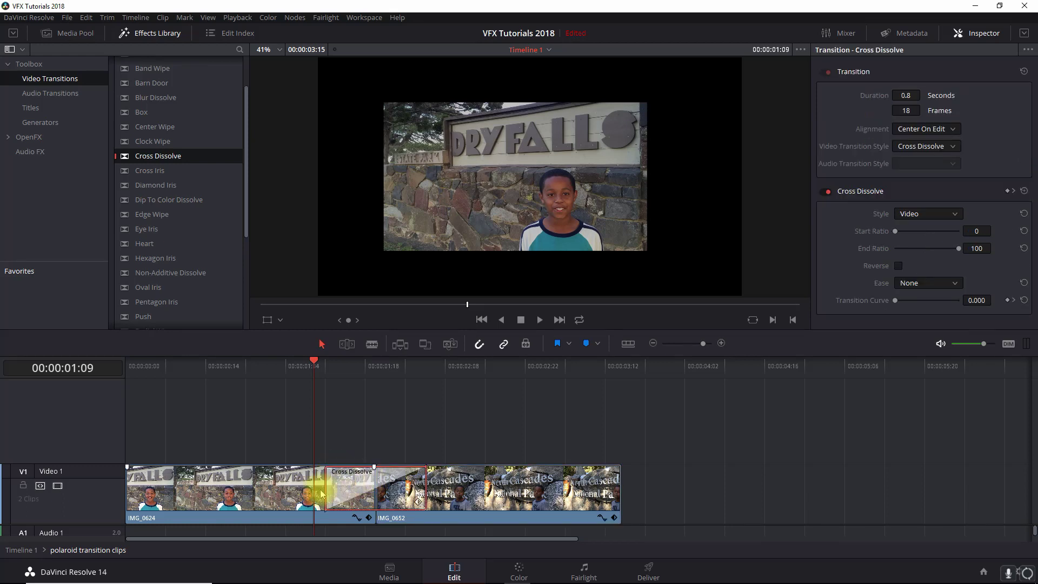
drag(326, 486, 372, 490)
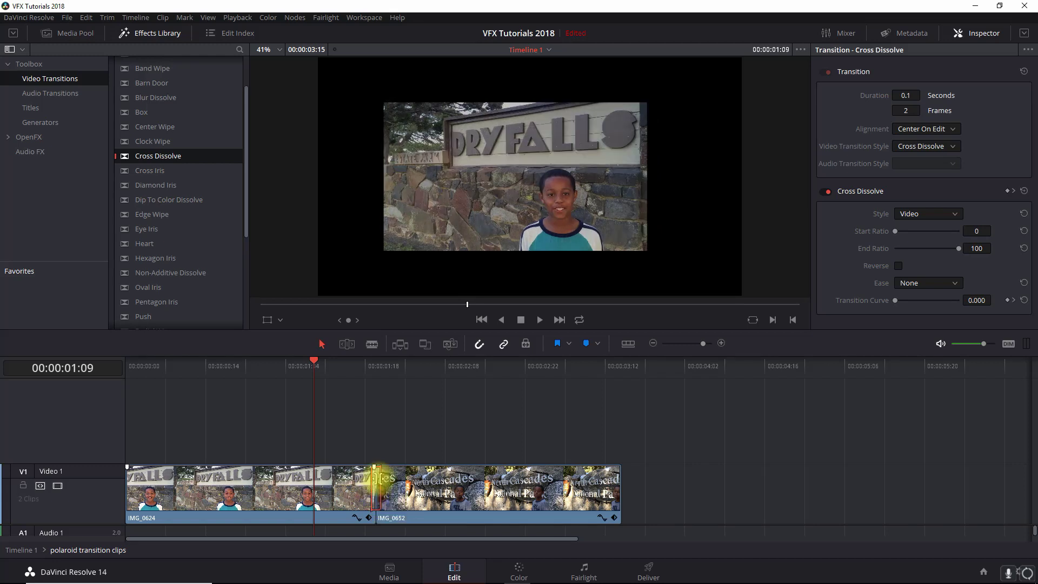
Preview the dissolve, fix its length at 3 frames, and return to Timeline 1
click(371, 377)
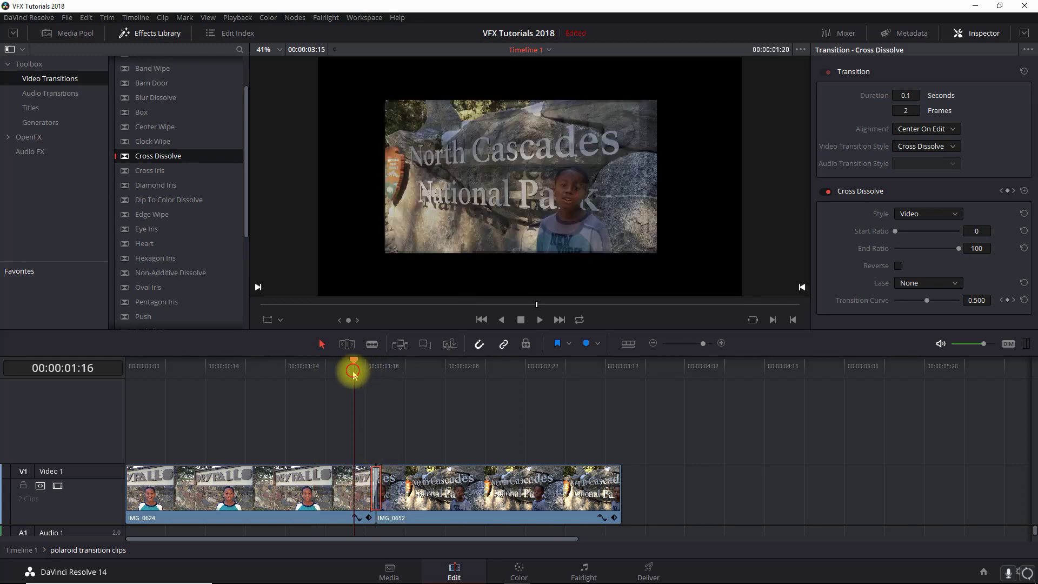
key(space)
key(space)
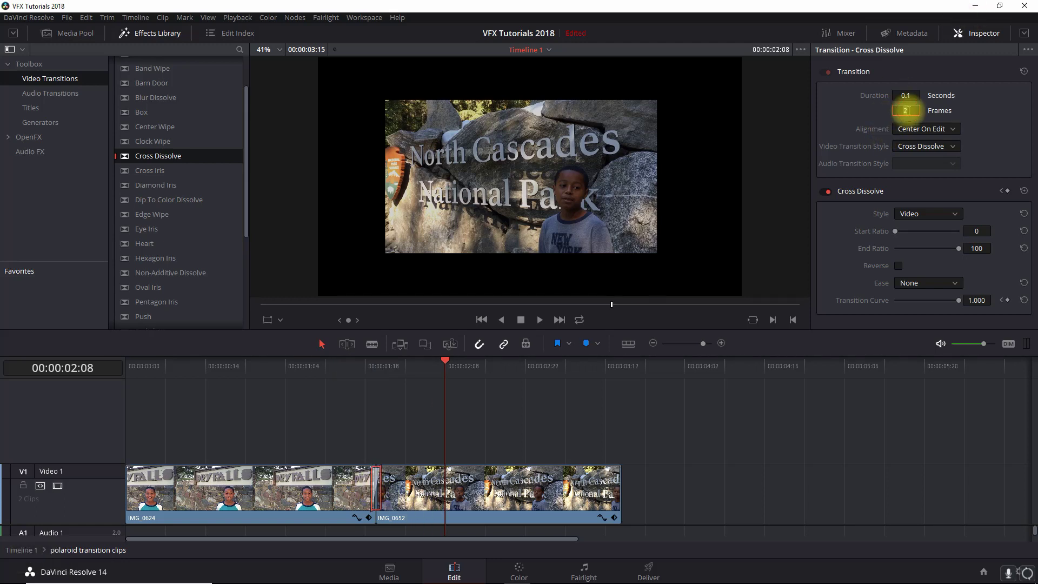
key(Return)
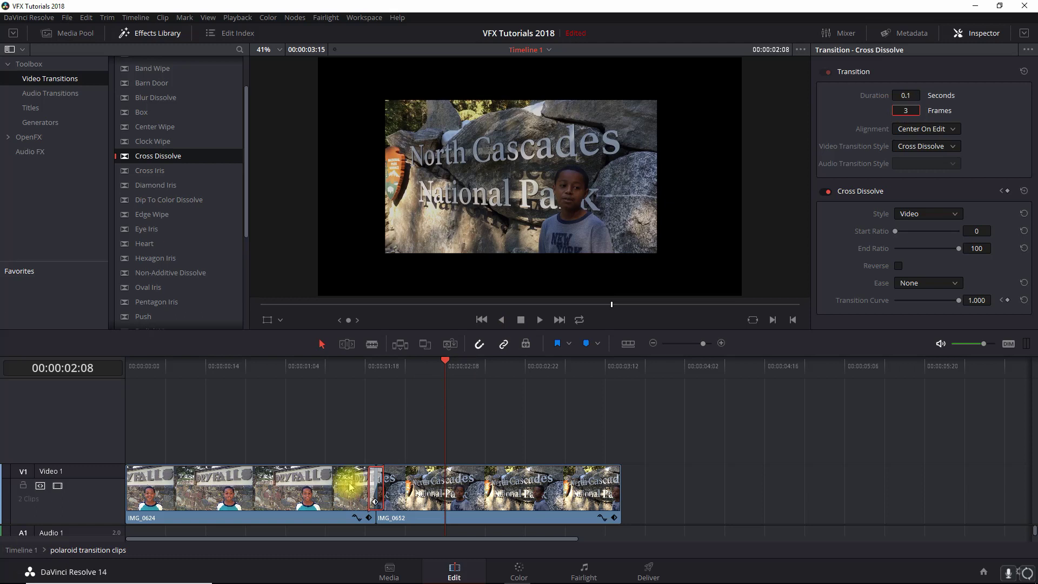
click(24, 551)
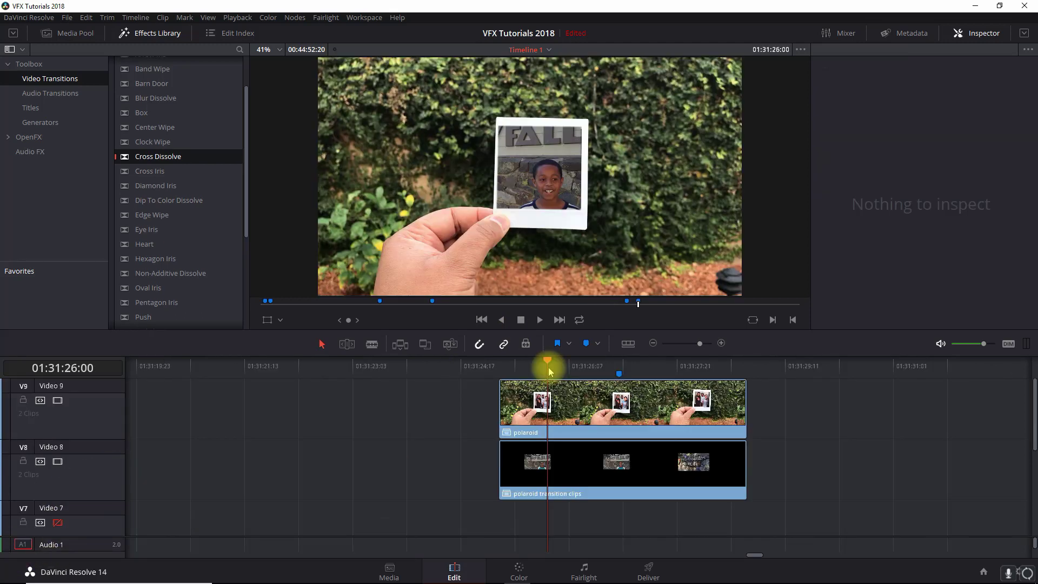
Play the polaroid transition, then select the first compound clip on the Color page
click(499, 366)
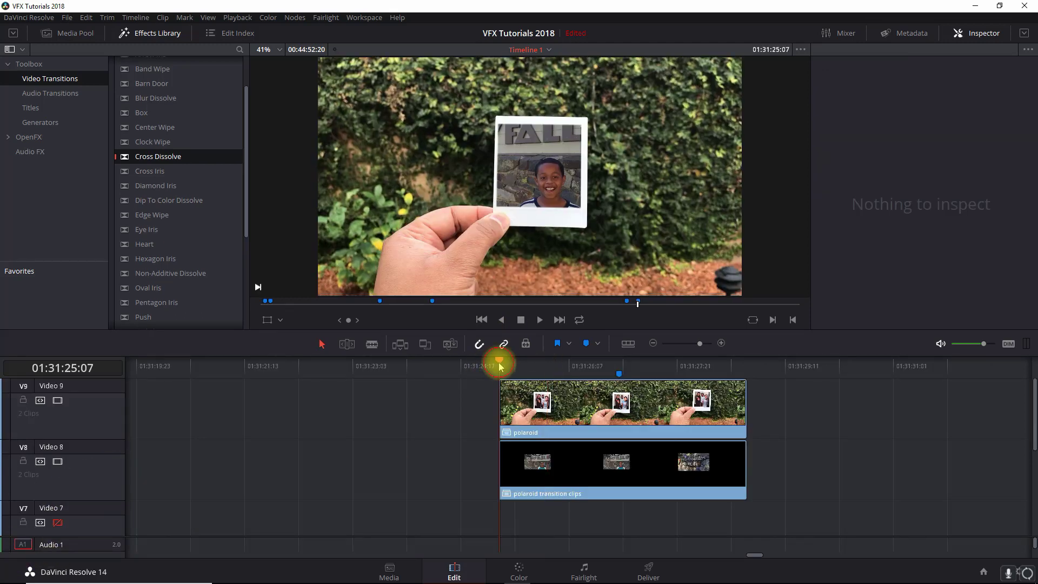
key(space)
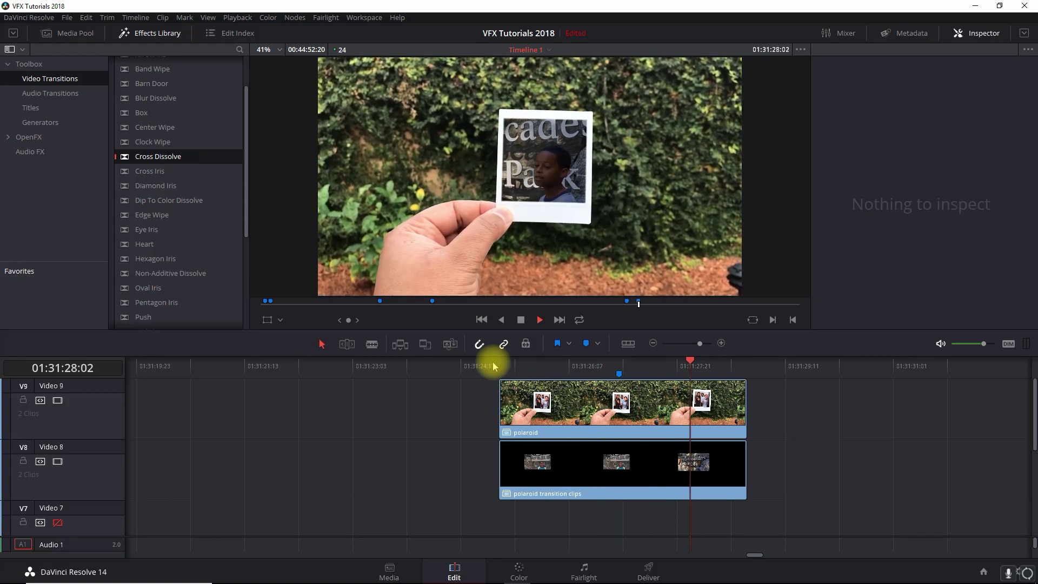
key(space)
click(553, 366)
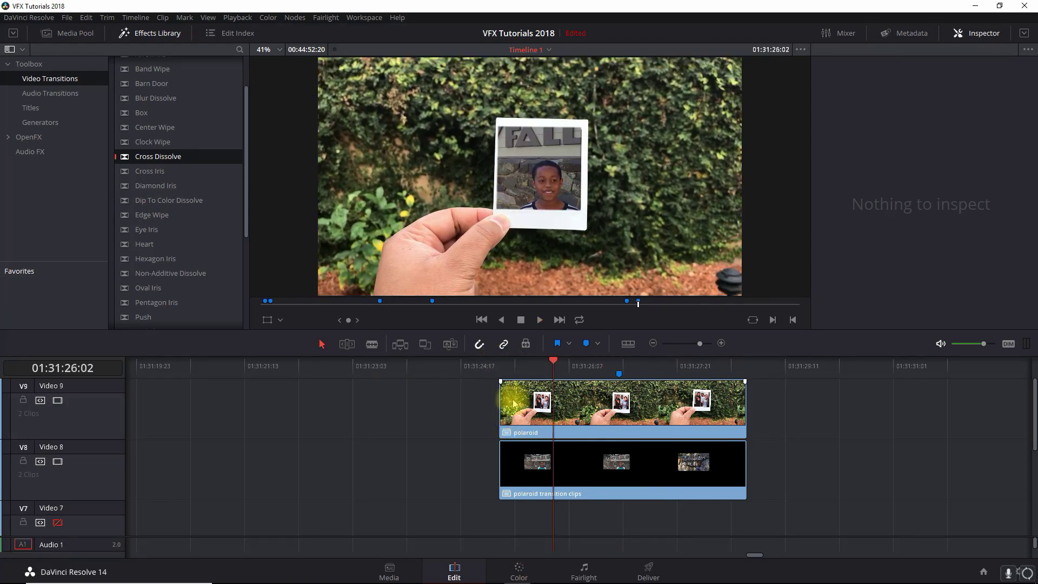
click(520, 571)
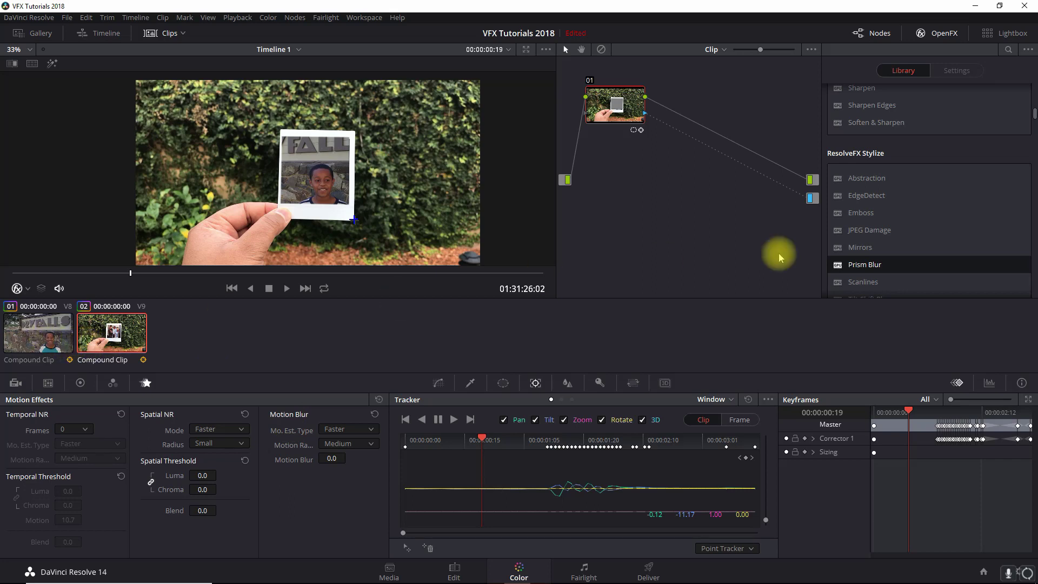
click(54, 340)
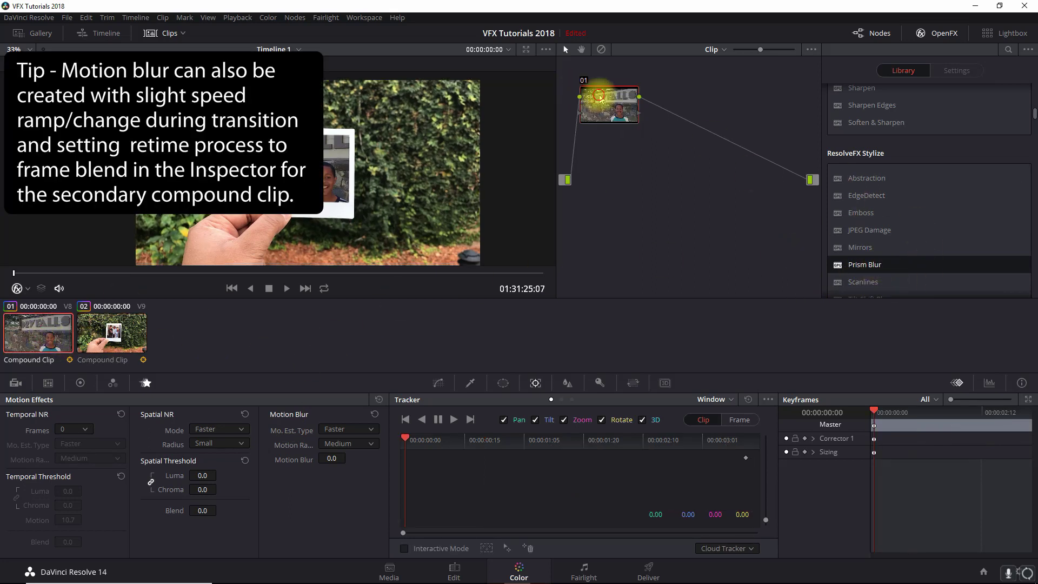
Add a serial node 02 after node 01 and apply Prism Blur to it
right_click(601, 97)
mouse_move(649, 130)
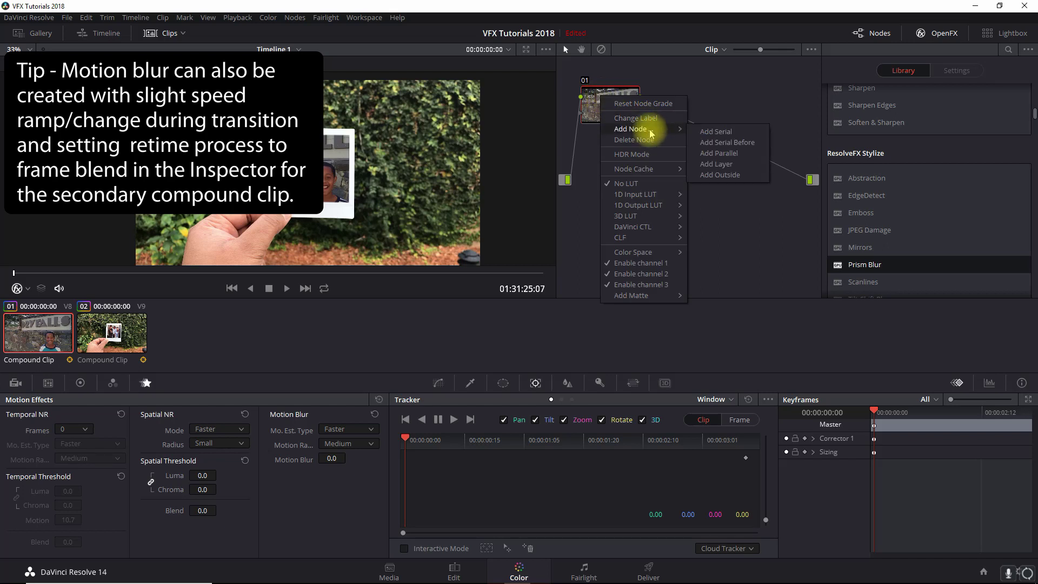
click(714, 132)
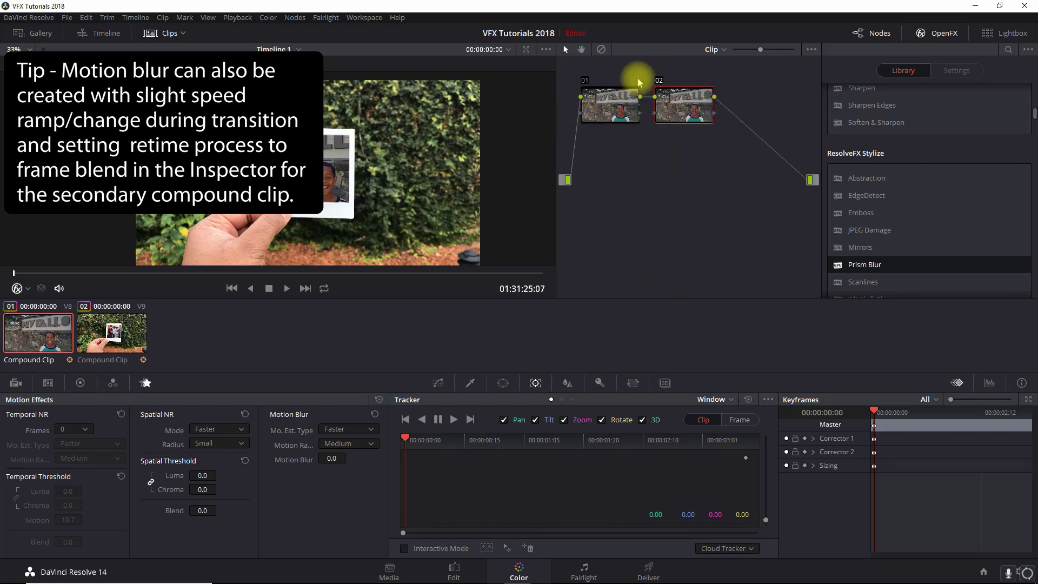
drag(861, 267, 697, 101)
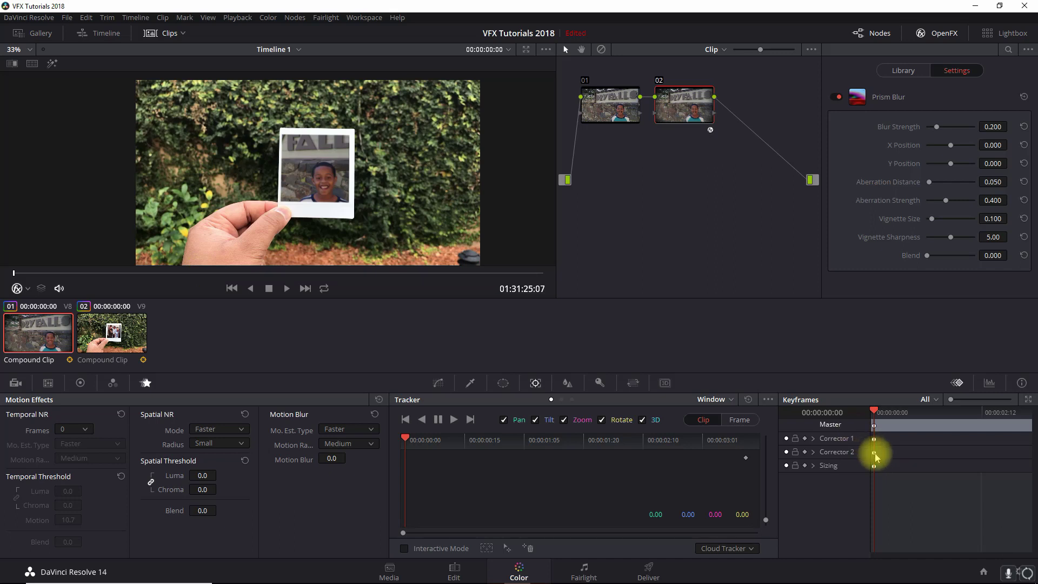
Set Prism Blur's Blur Strength to 0 and move the playhead to about 00:00:01:10
click(838, 97)
click(838, 97)
drag(938, 129, 906, 126)
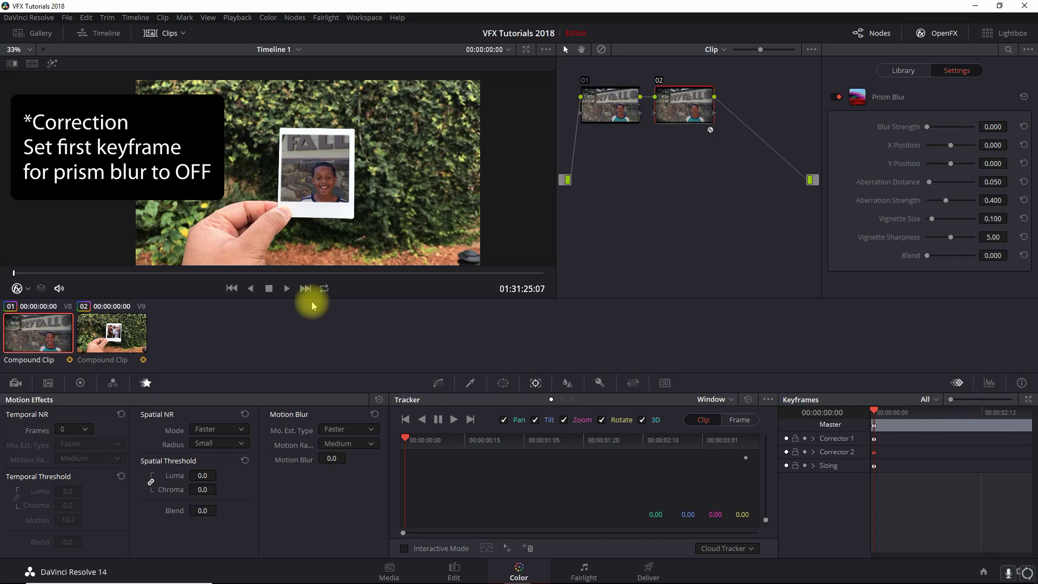
drag(138, 275, 235, 274)
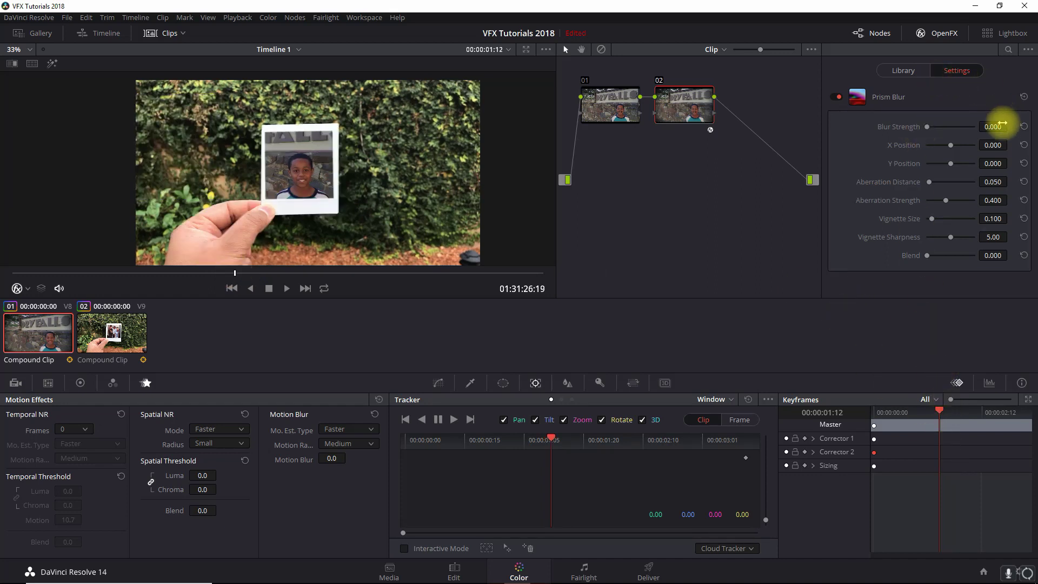
right_click(941, 454)
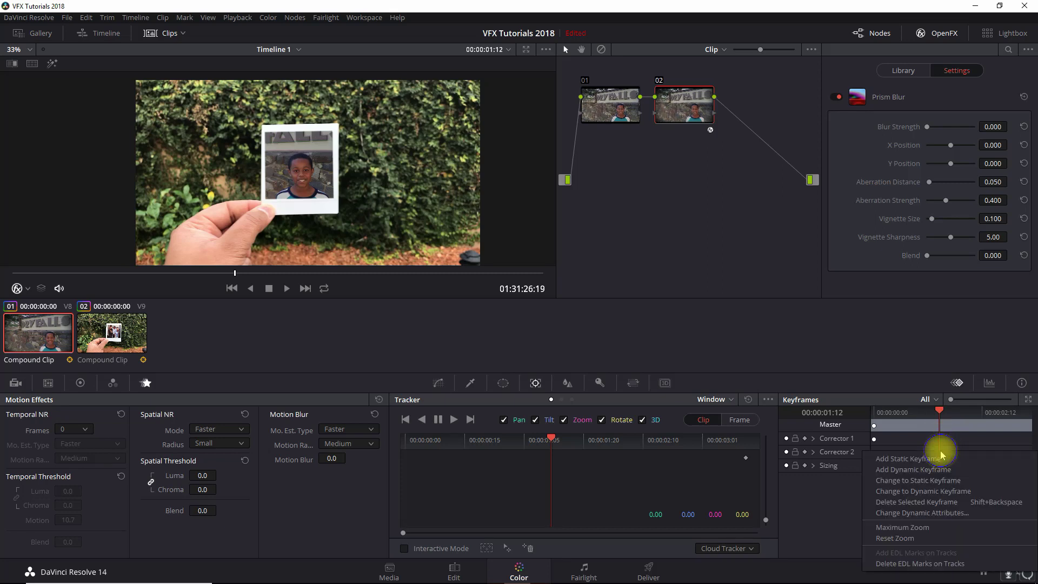
Add a static keyframe with Blur Strength 0.200, X Position -0.353, Vignette Size 0, then view full screen
click(924, 463)
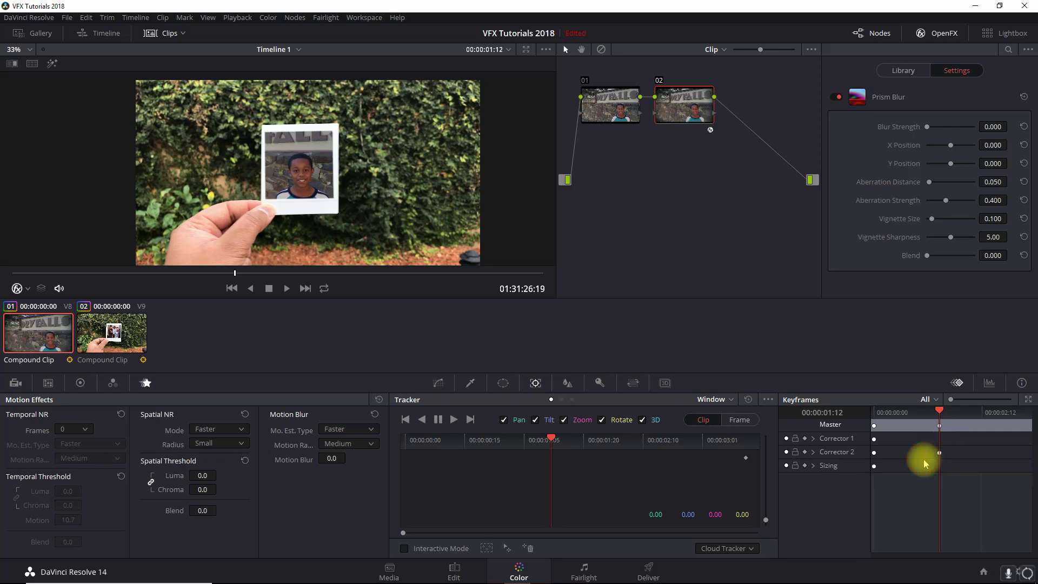
click(992, 129)
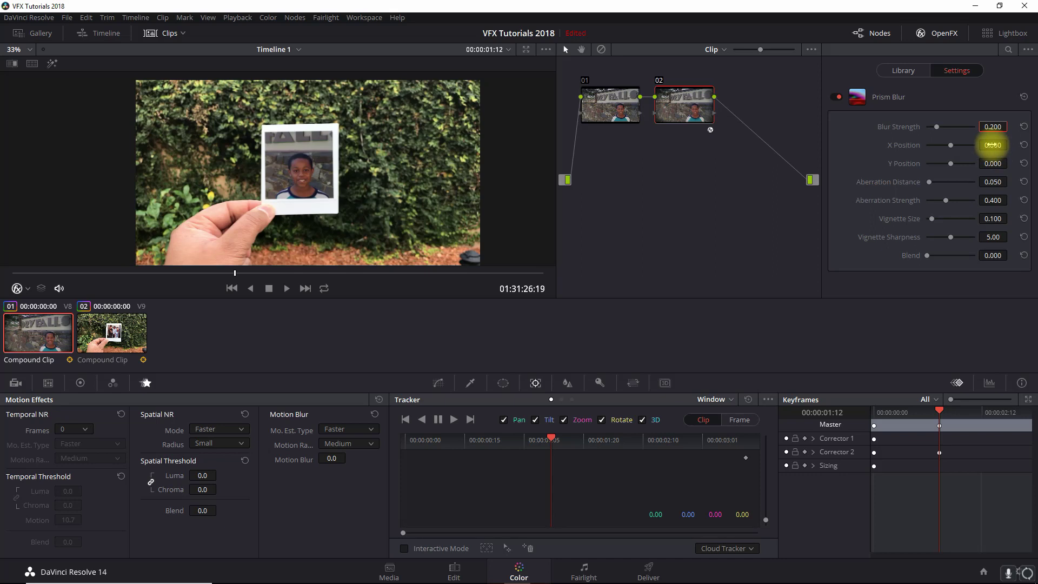
drag(992, 145, 795, 97)
drag(933, 219, 894, 211)
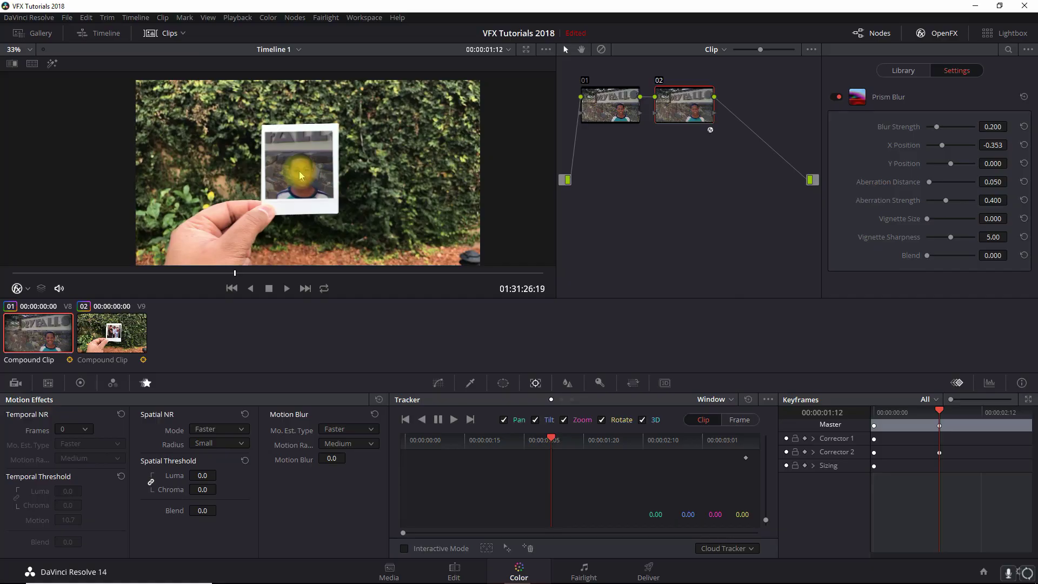
key(ctrl+f)
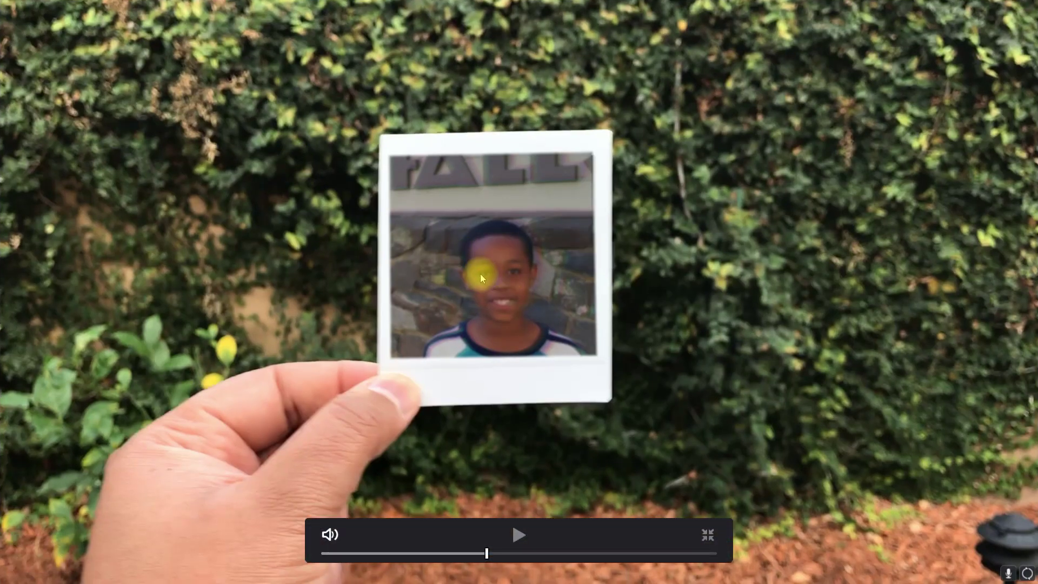
Leave full screen and add a Corrector 2 keyframe at 00:00:02:06 with Blur Strength 0
key(Right)
key(Right)
key(Right)
key(Right)
key(Right)
key(Right)
key(Right)
key(Escape)
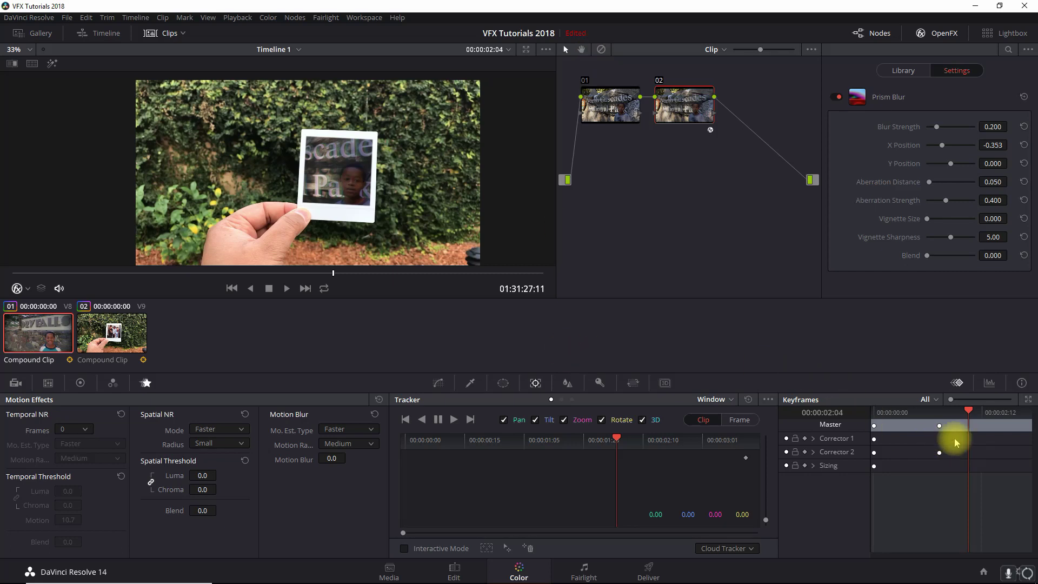
click(975, 415)
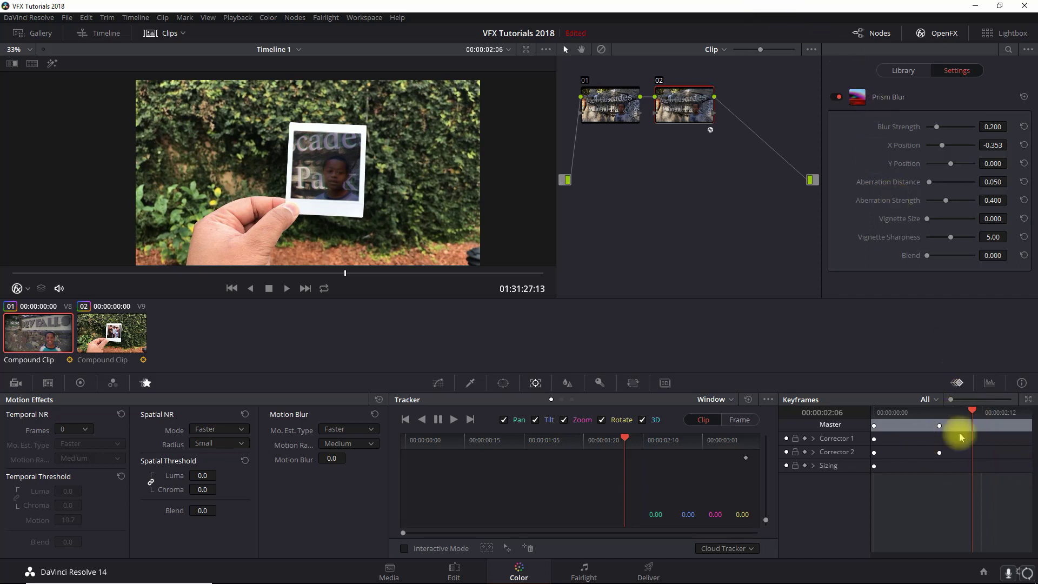
right_click(972, 458)
click(953, 396)
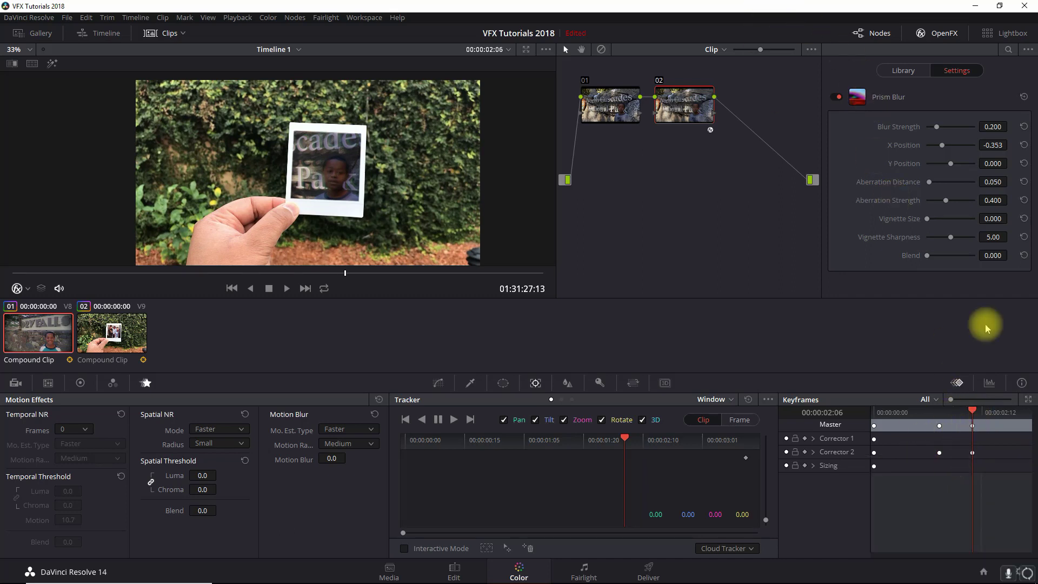
drag(992, 125, 734, 103)
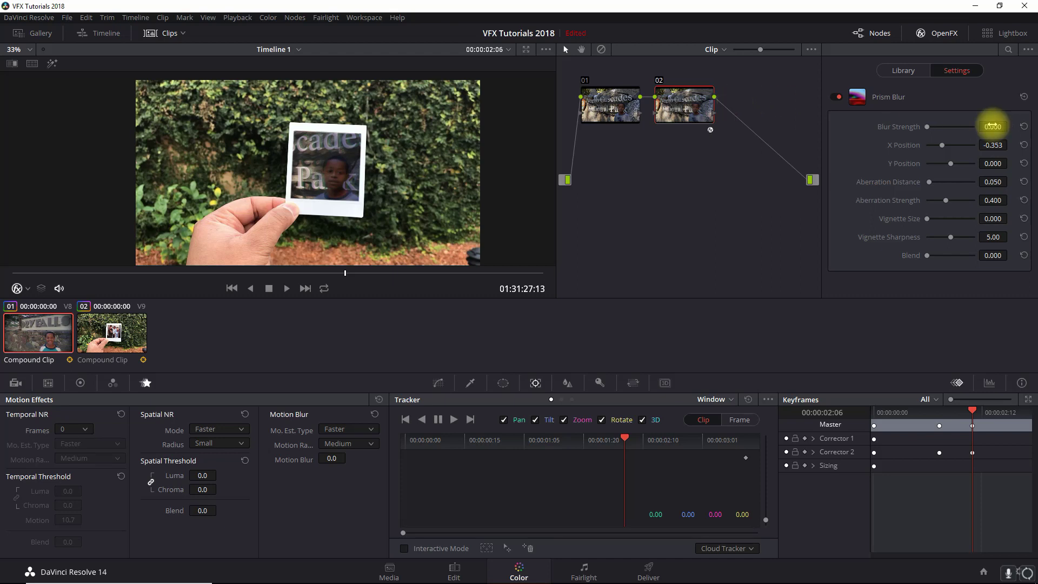